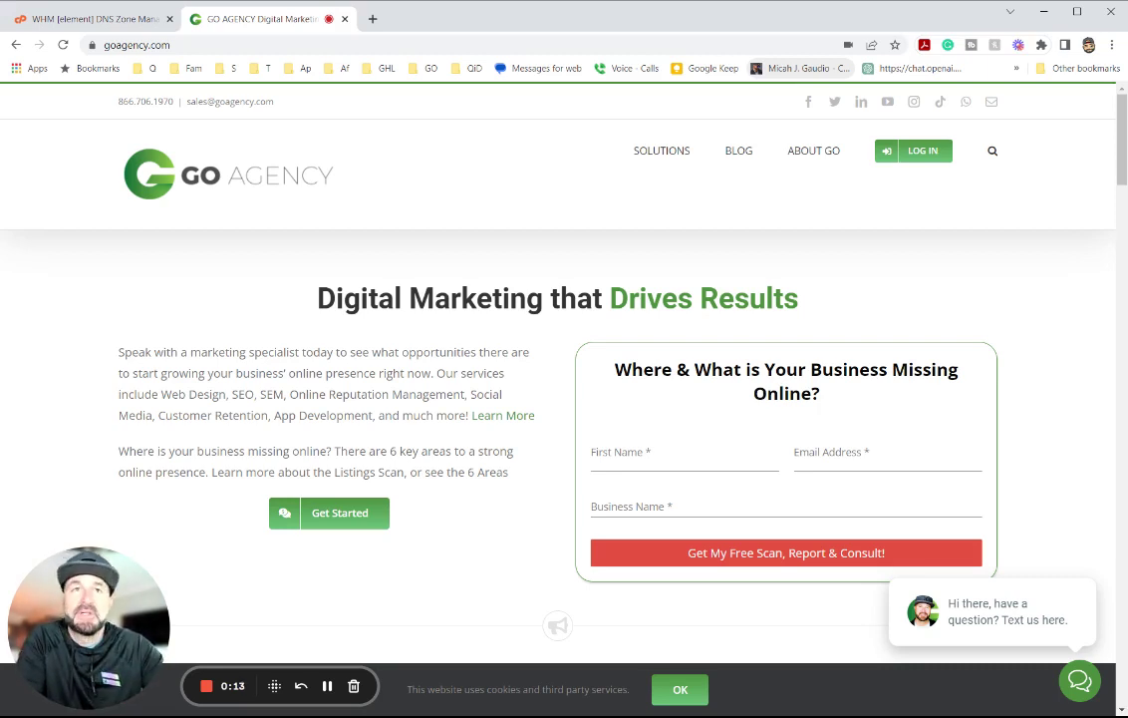
# Enter the GO Agency app through the website's LOG IN menu
pyautogui.click(905, 165)
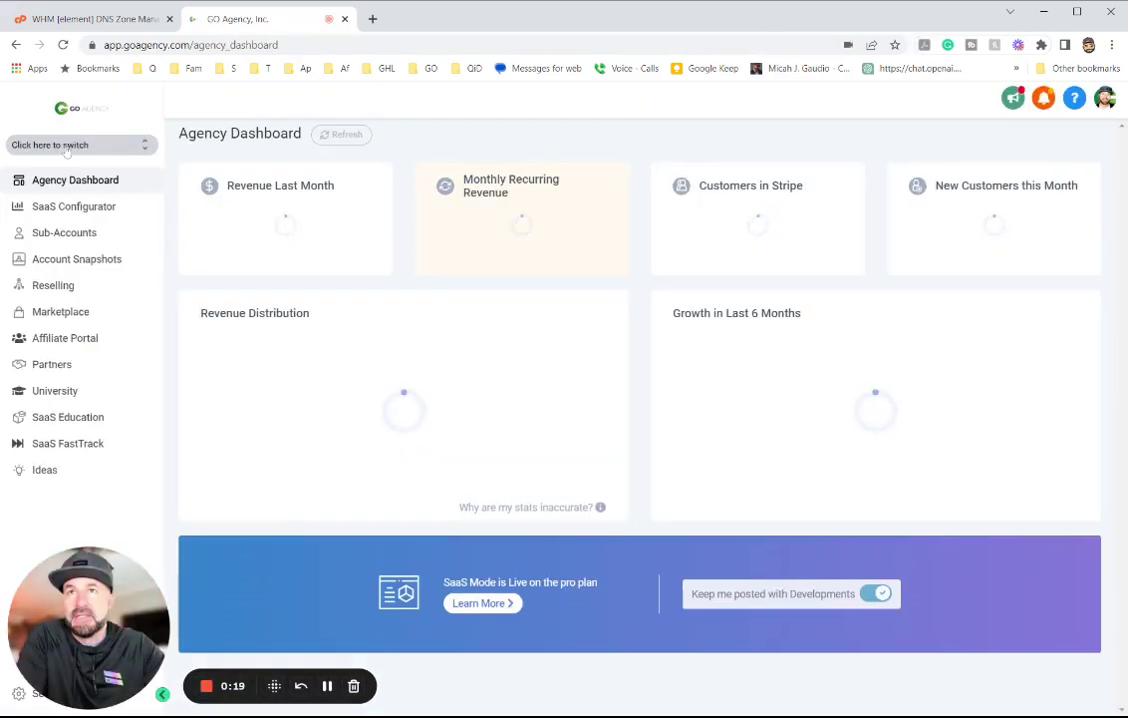
# Switch into the Parrot Cove Boat Rentals sub-account by searching 'parr'
pyautogui.click(68, 148)
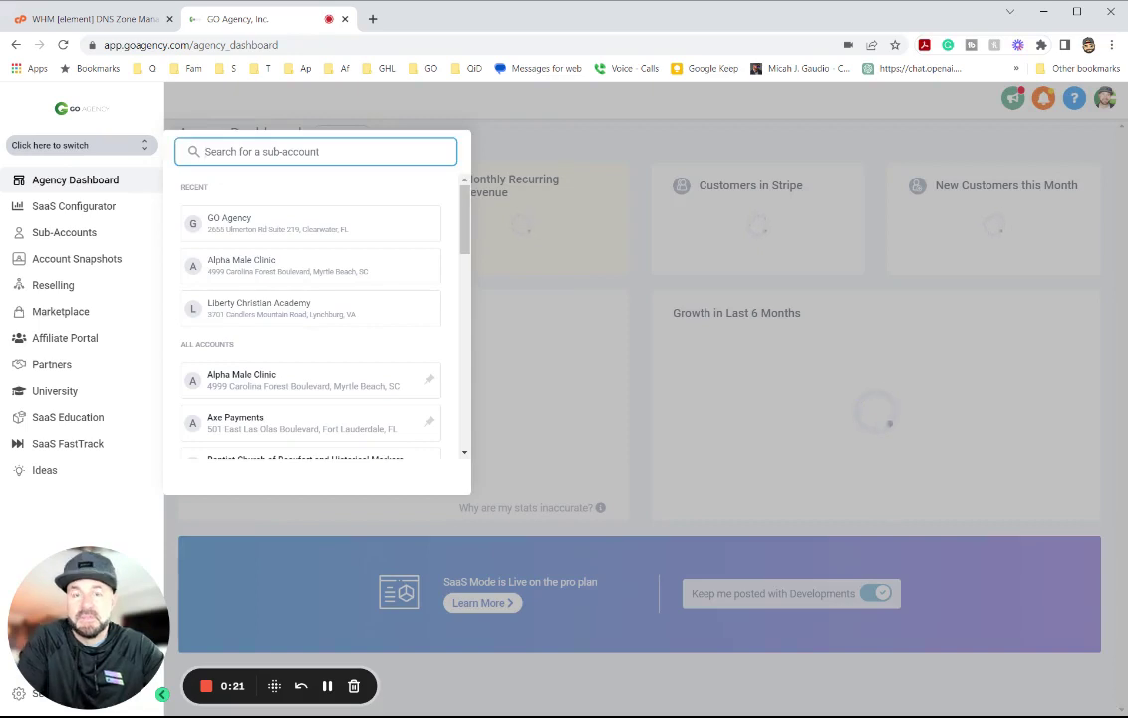
pyautogui.write('parr')
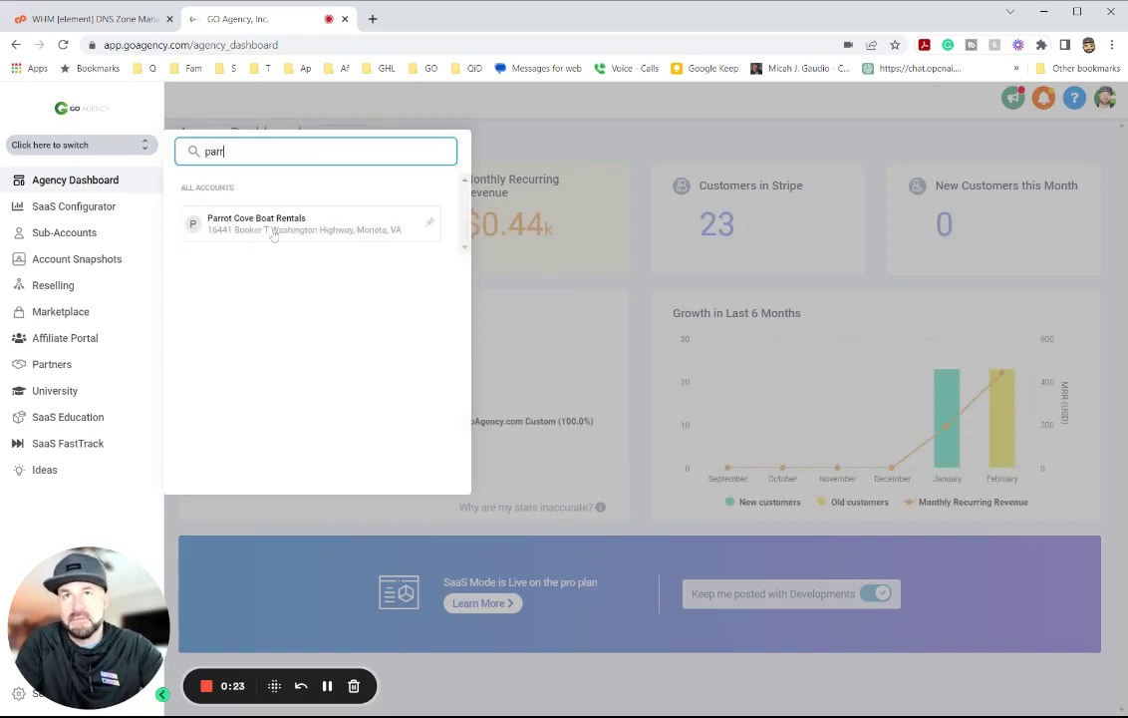
pyautogui.click(274, 229)
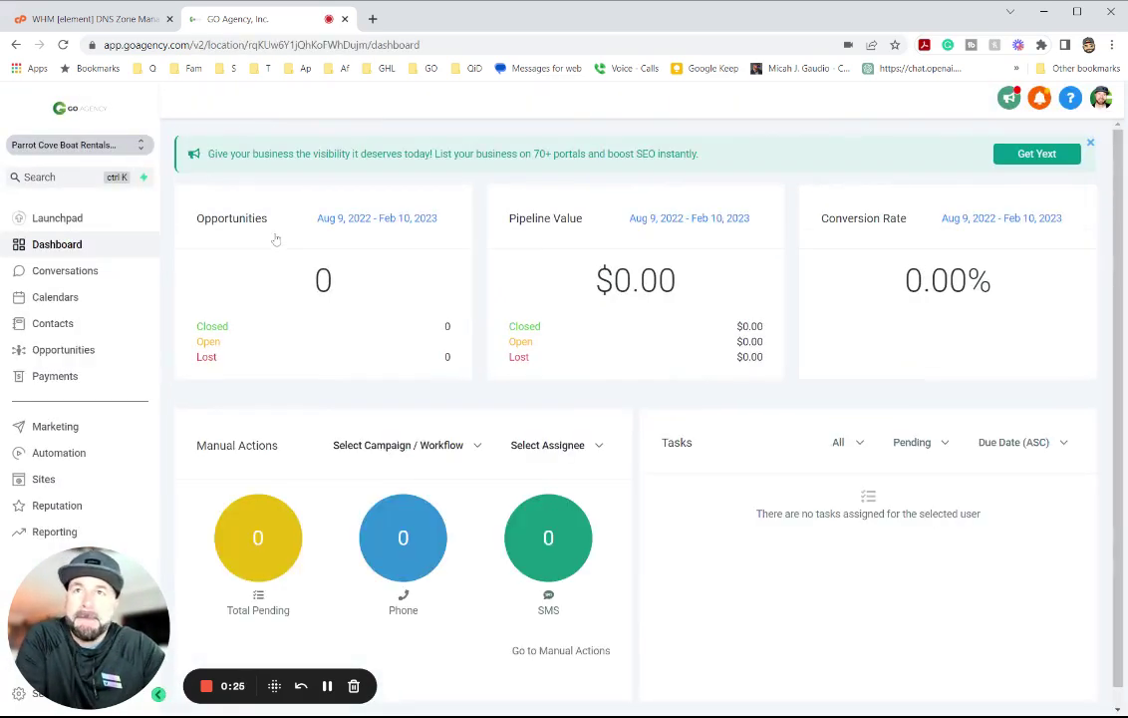
# Open the sub-account's Settings and go to the Domains page
pyautogui.moveTo(112, 604); pyautogui.dragTo(180, 604)
pyautogui.click(40, 693)
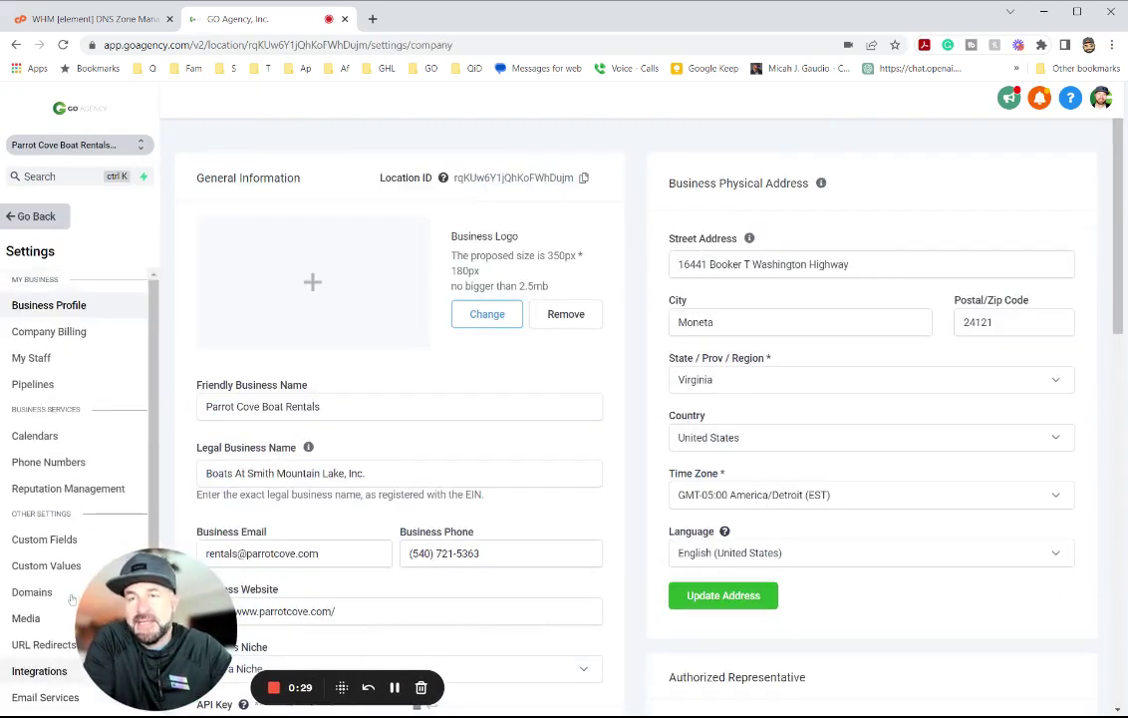
pyautogui.scroll(-3, 71, 582)
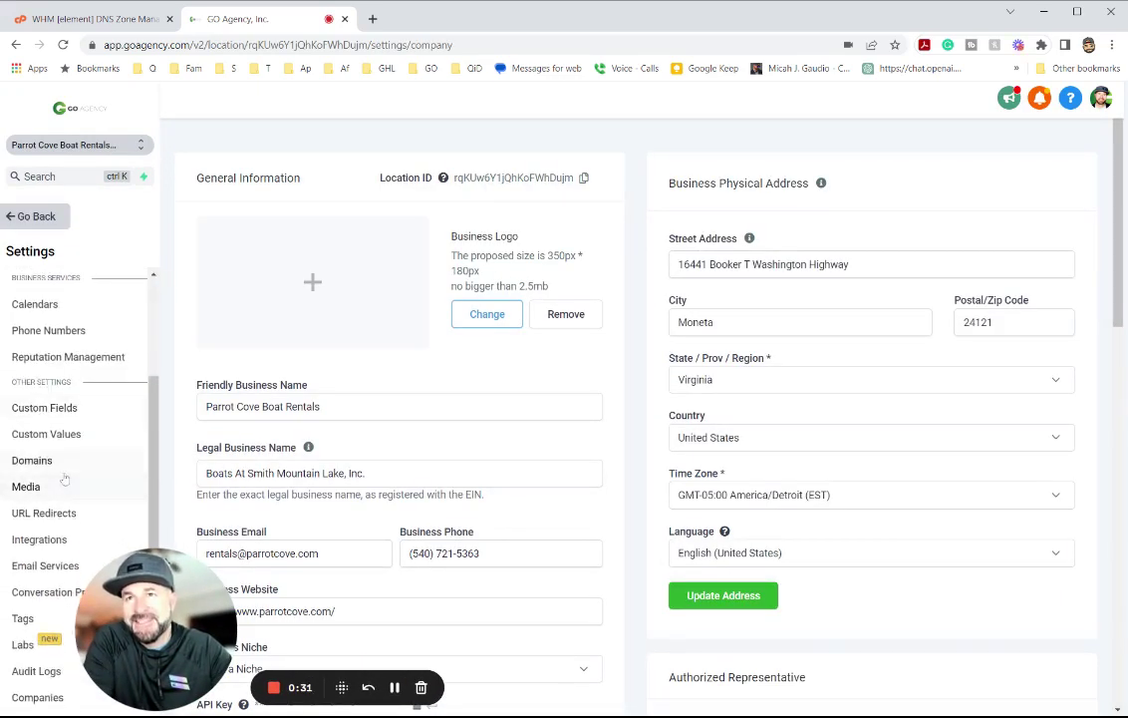
pyautogui.click(33, 461)
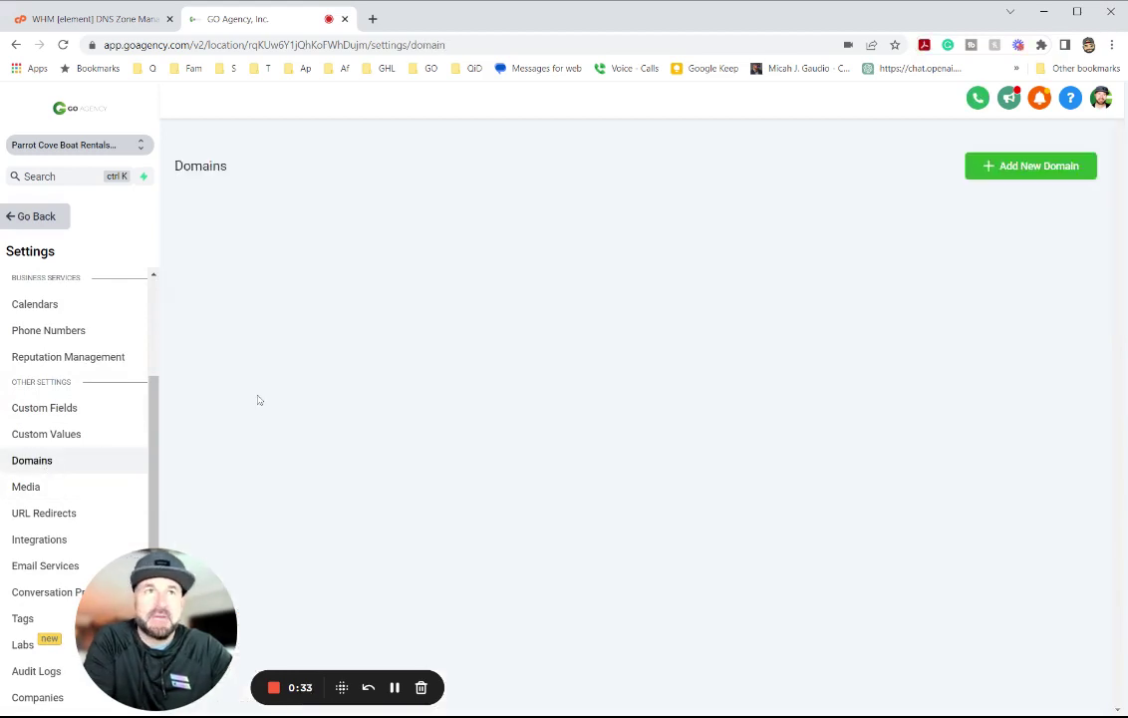
# Enter email.parrotcove.com as a new domain and copy the A-record IP 34.68.234.4
pyautogui.click(1000, 168)
pyautogui.click(466, 192)
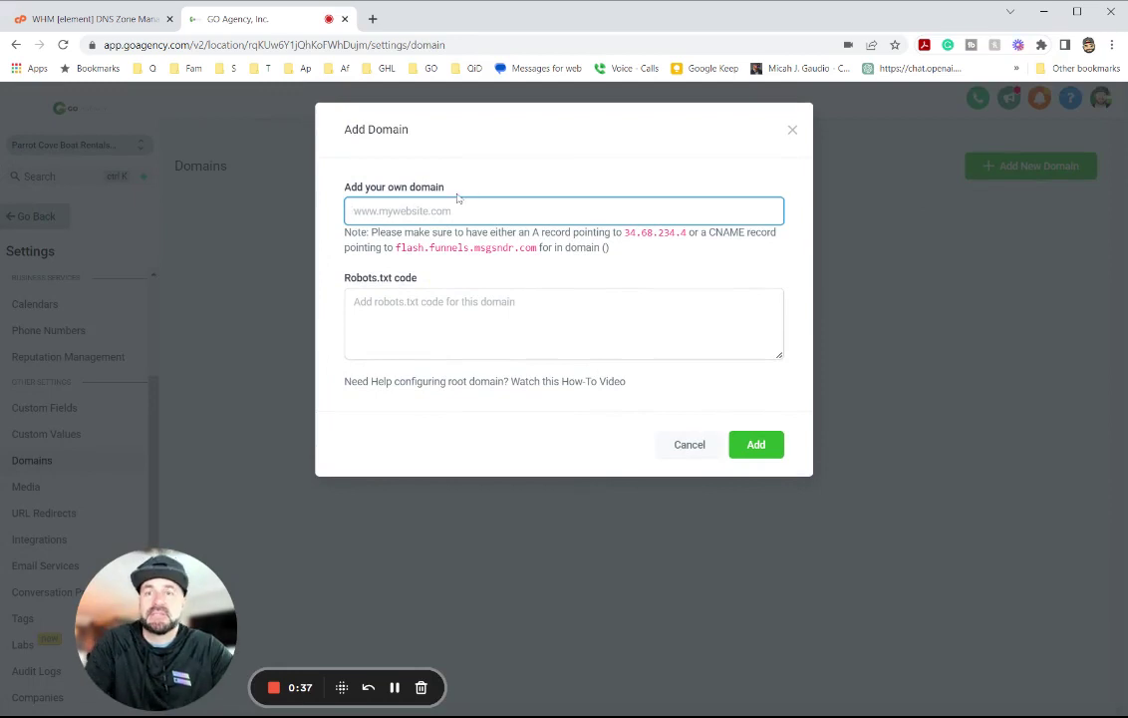
pyautogui.write('email.')
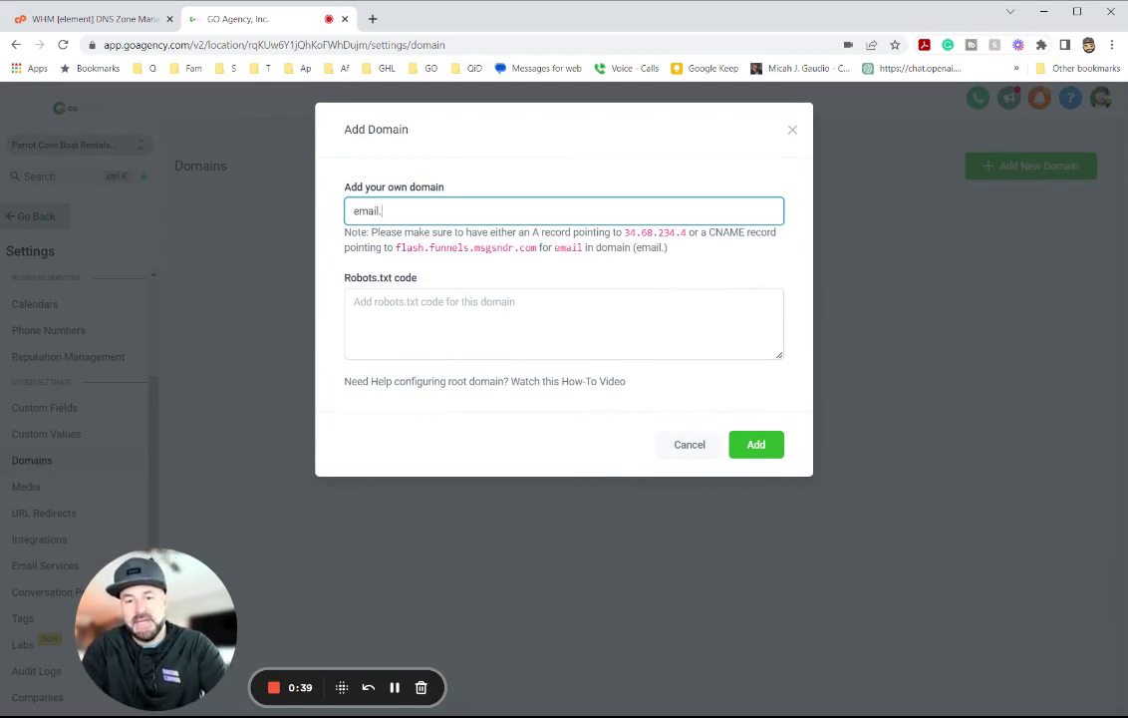
pyautogui.write('parrt')
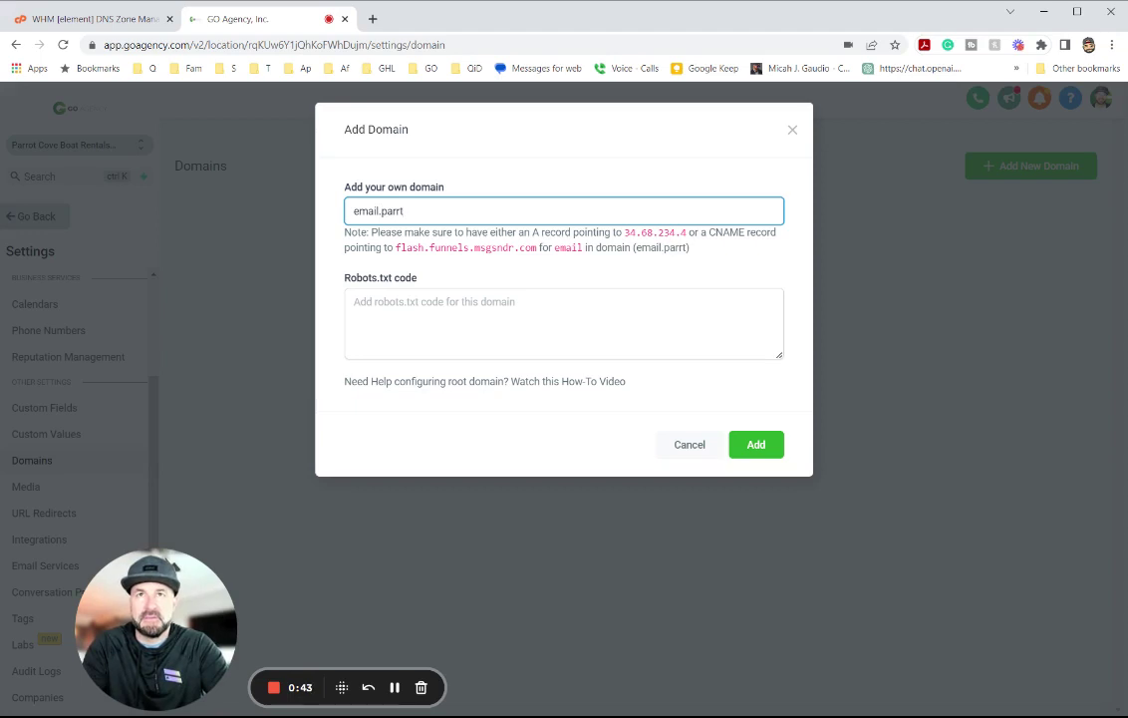
pyautogui.press('BackSpace')
pyautogui.write('otc')
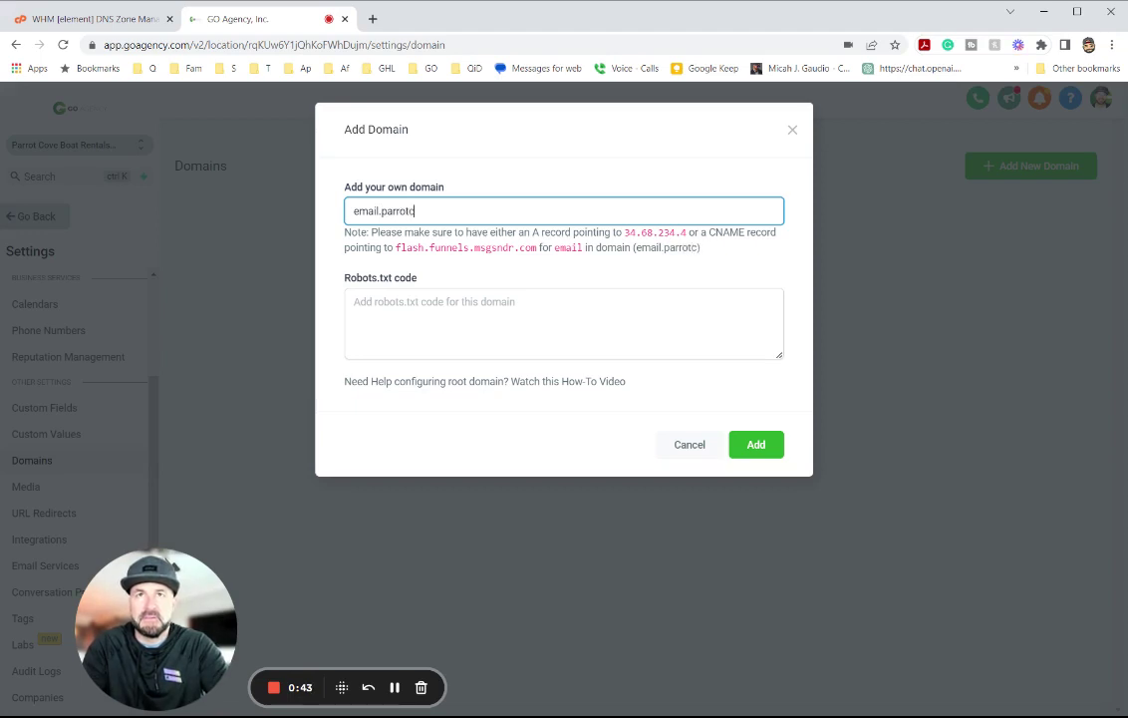
pyautogui.write('ove.com')
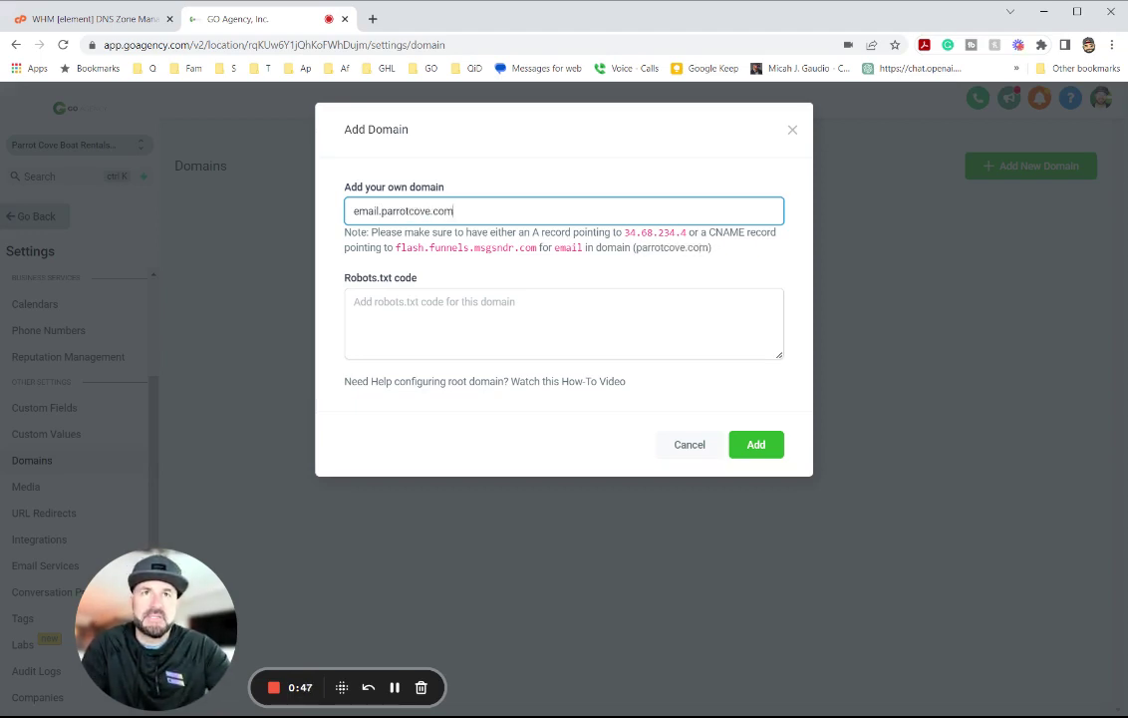
pyautogui.moveTo(624, 231); pyautogui.dragTo(687, 231)
pyautogui.hotkey('ctrl', 'c')
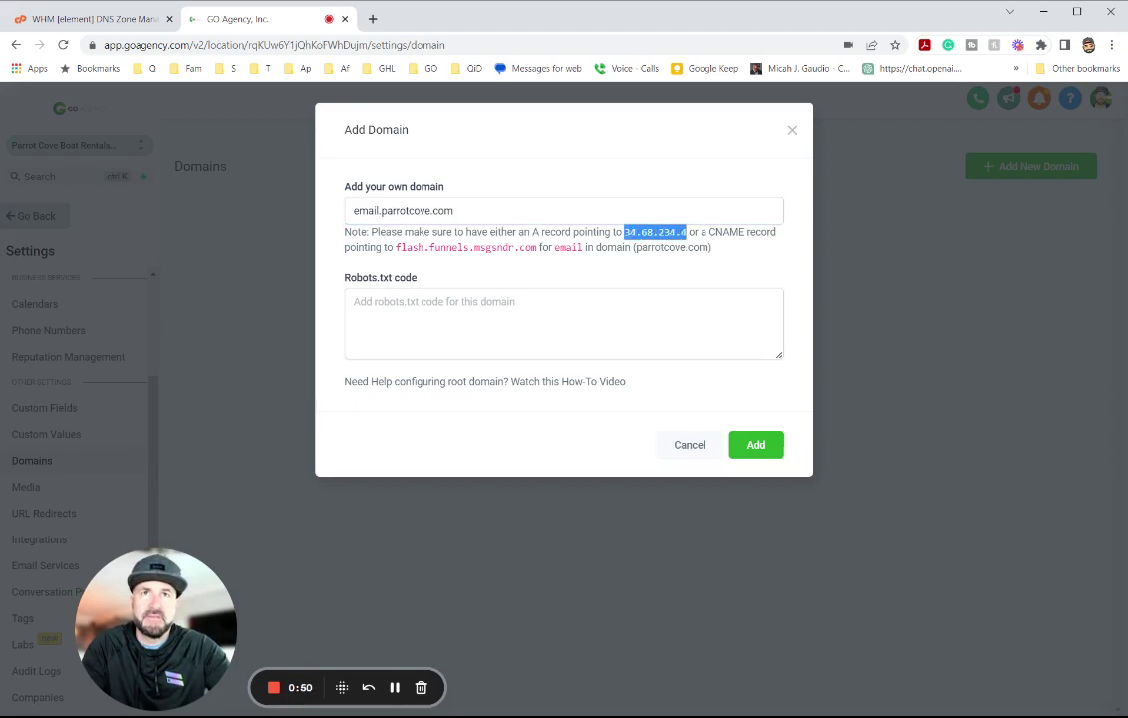
# In WHM, save an A record named 'email' pointing to 34.68.234.4
pyautogui.click(88, 19)
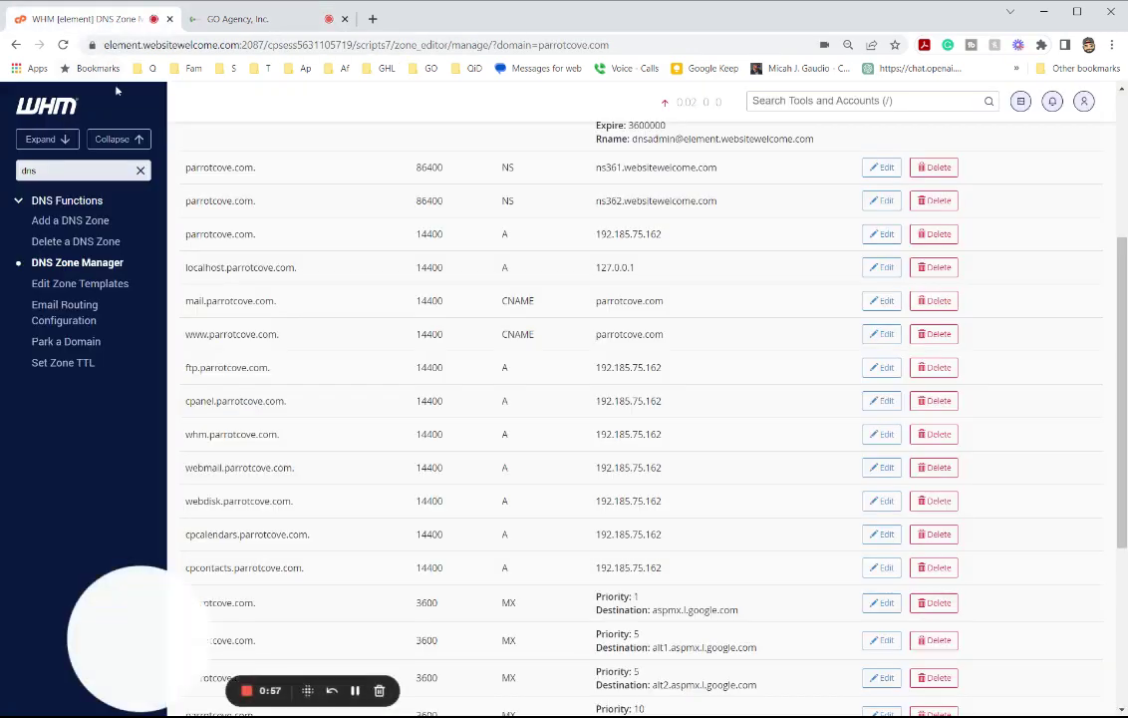
pyautogui.scroll(3, 443, 189)
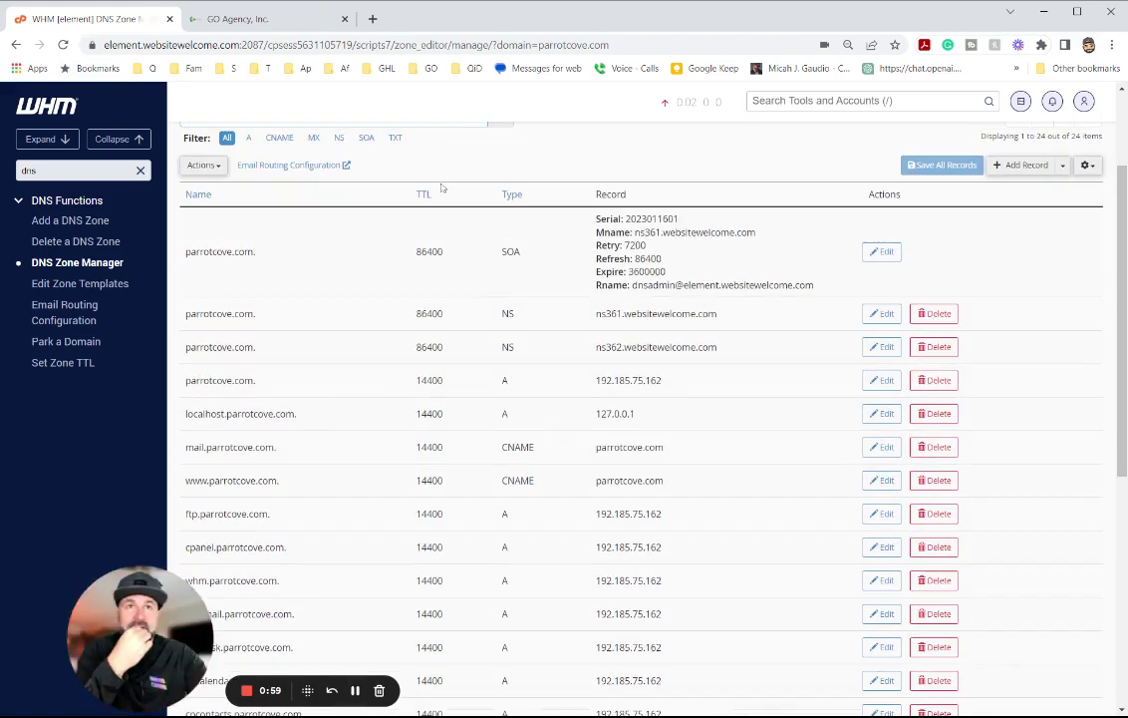
pyautogui.click(1025, 166)
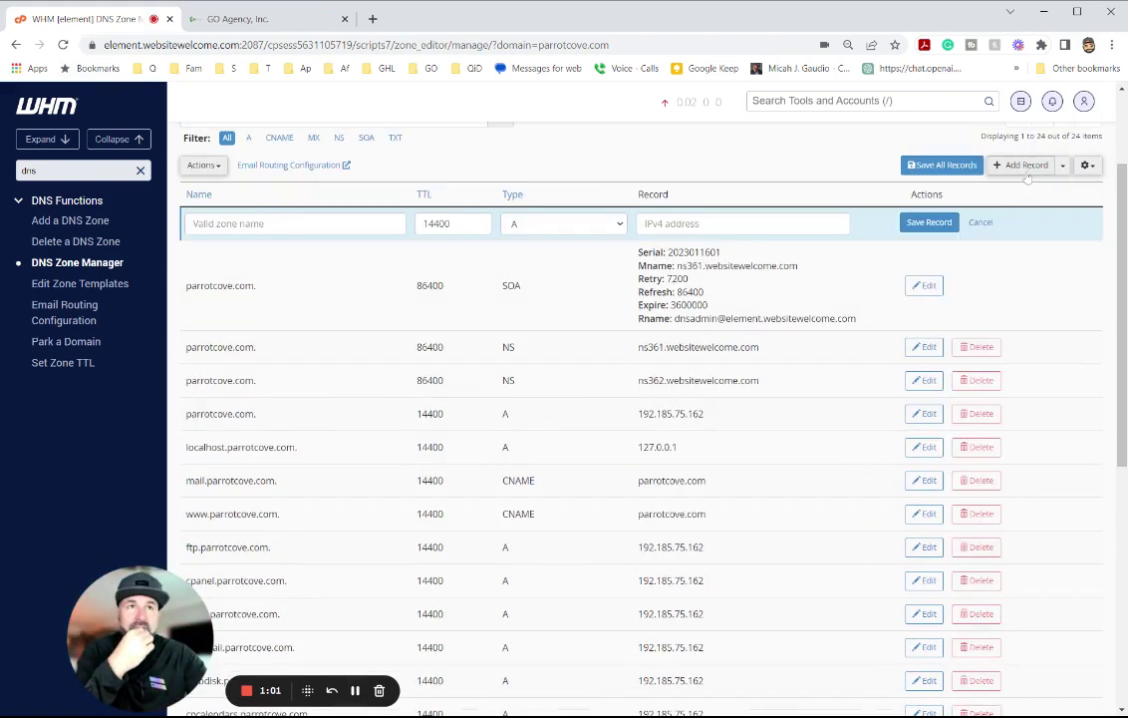
pyautogui.click(229, 221)
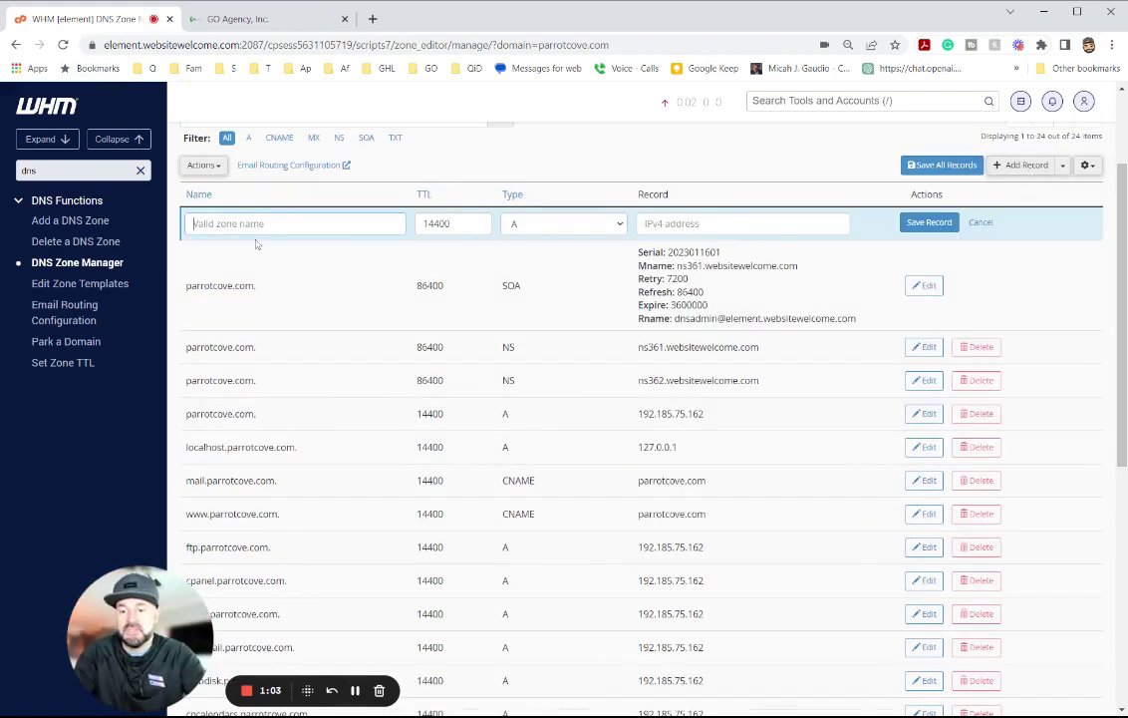
pyautogui.write('email')
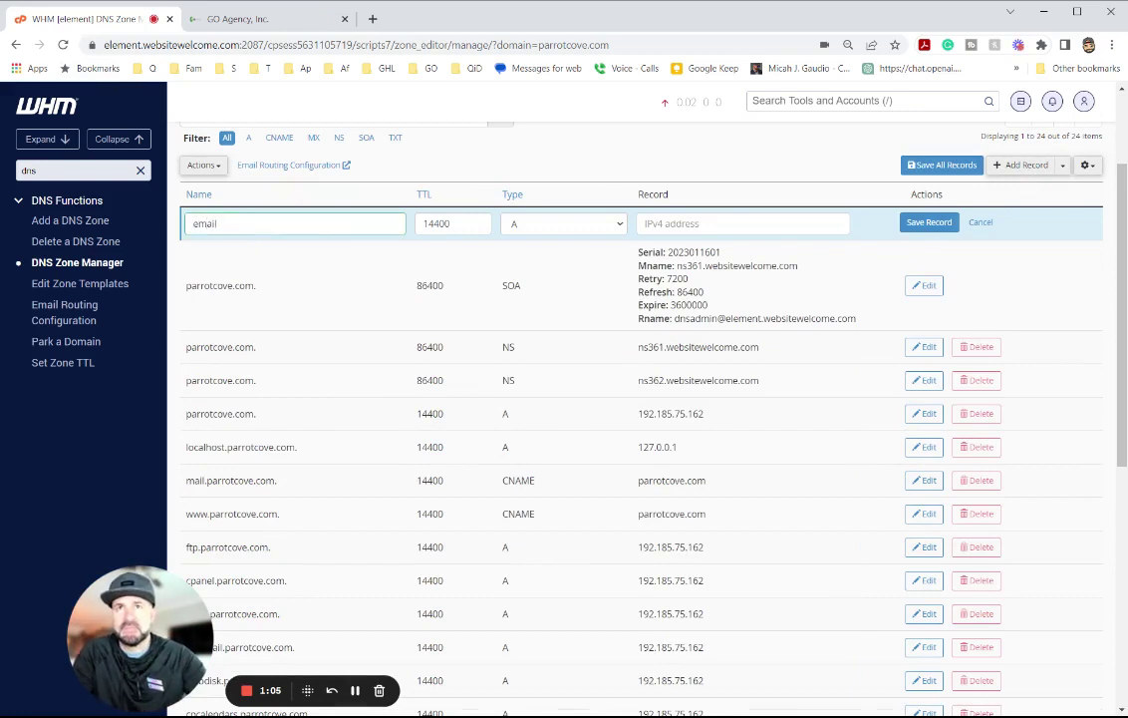
pyautogui.press('Tab')
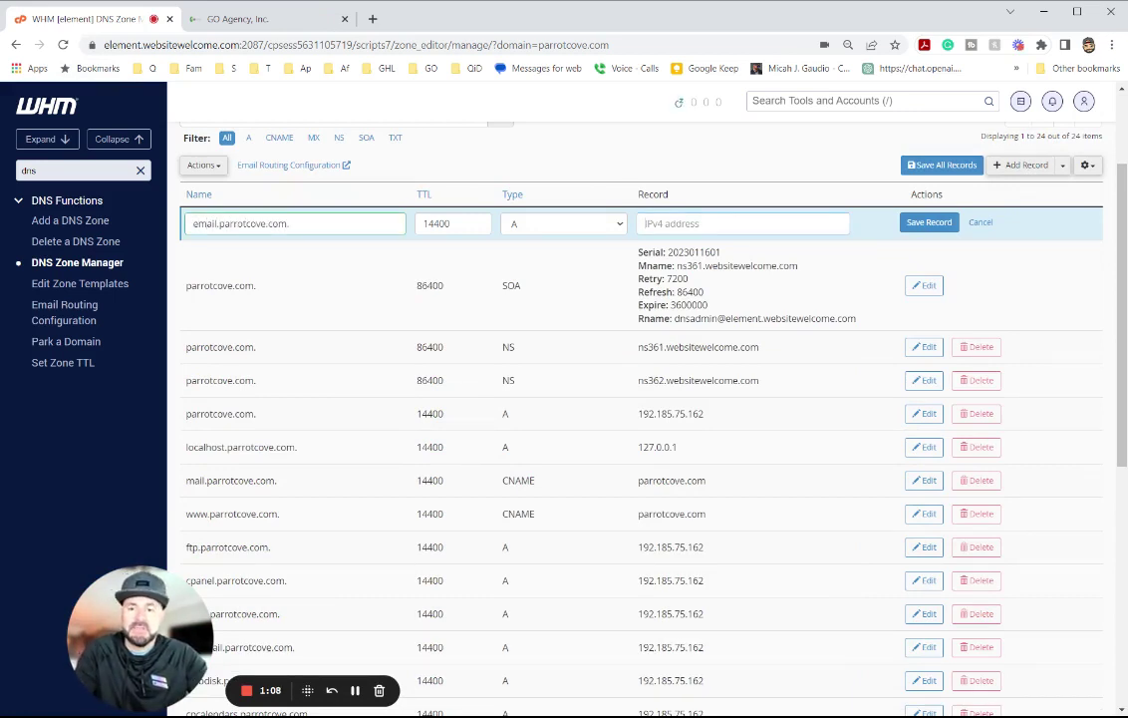
pyautogui.hotkey('ctrl', 'v')
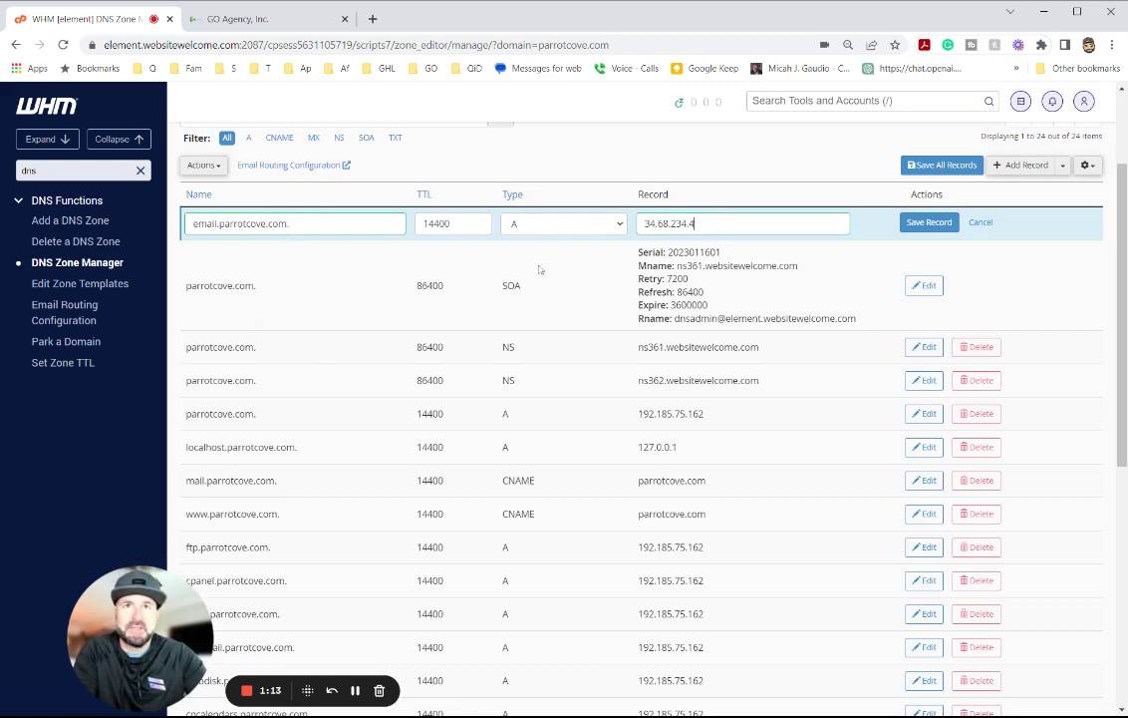
pyautogui.click(922, 222)
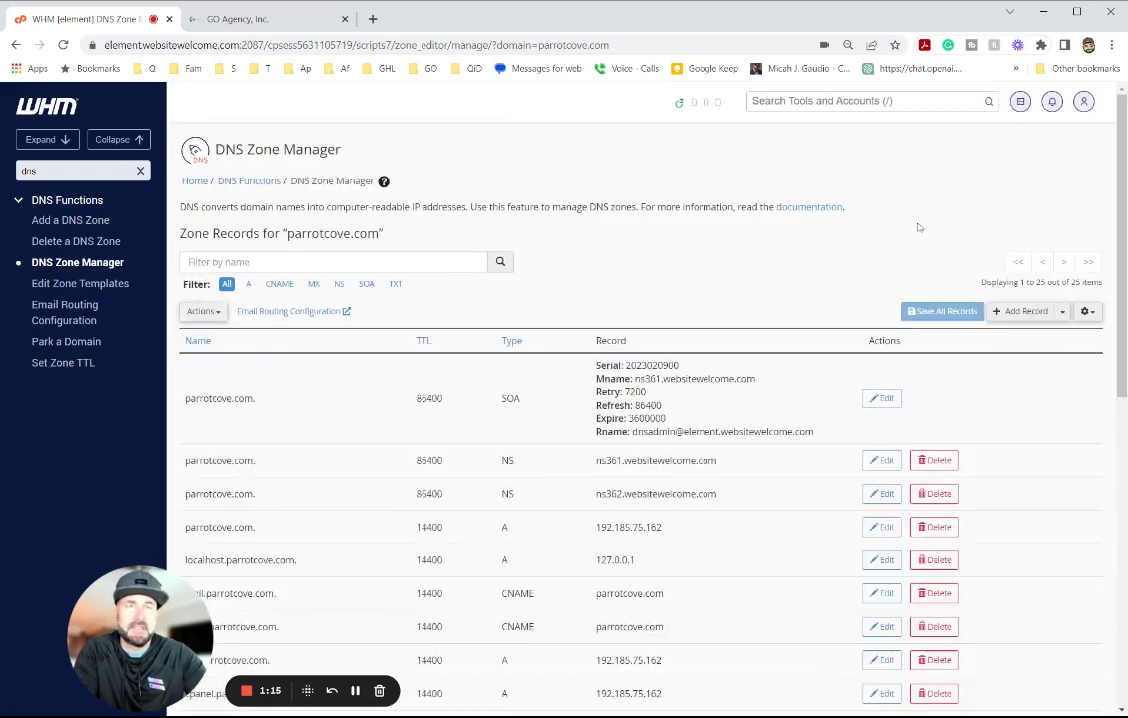
pyautogui.click(1012, 312)
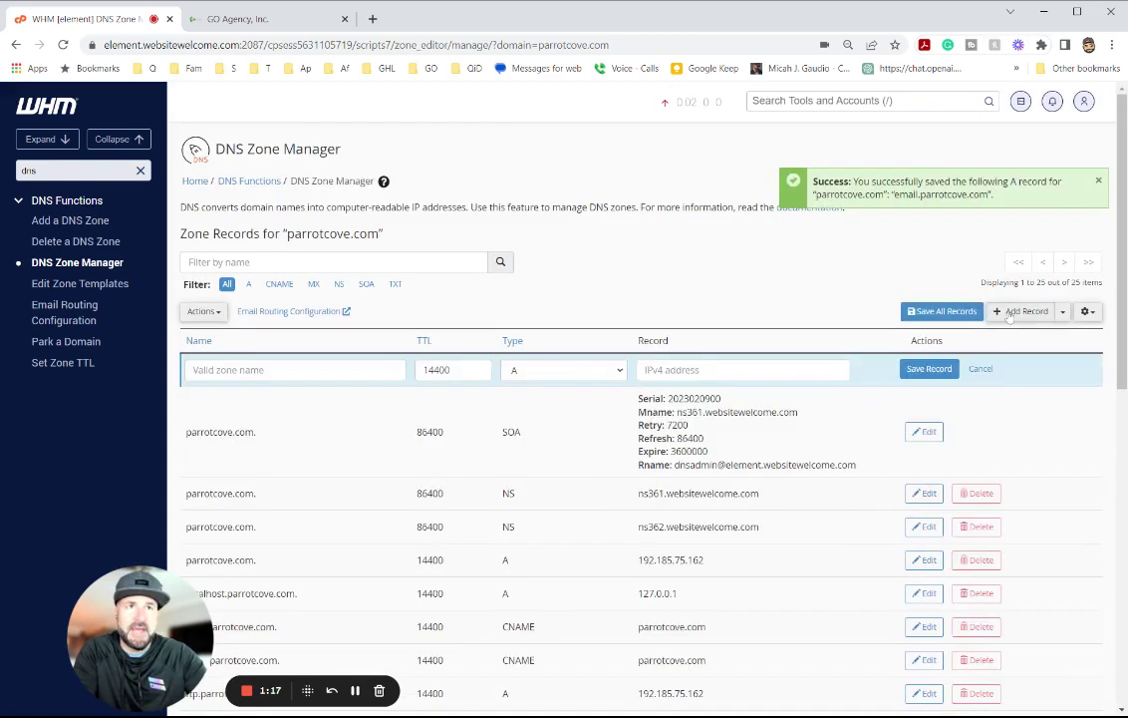
pyautogui.click(193, 370)
pyautogui.write('www')
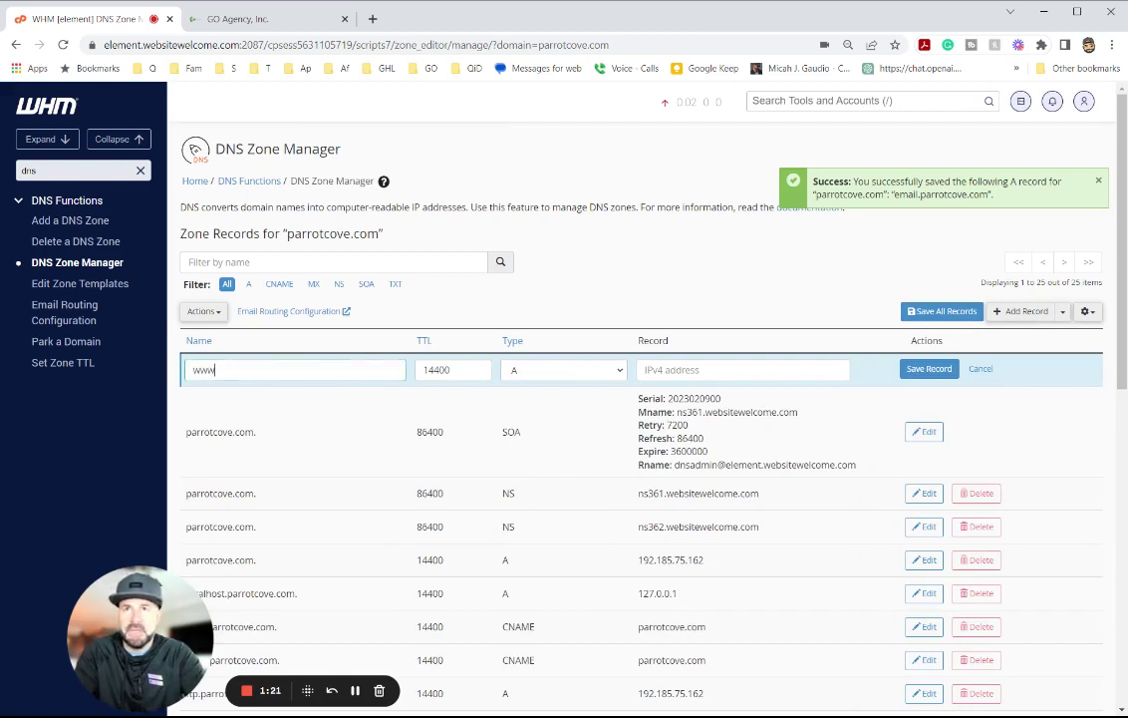
pyautogui.write('.email')
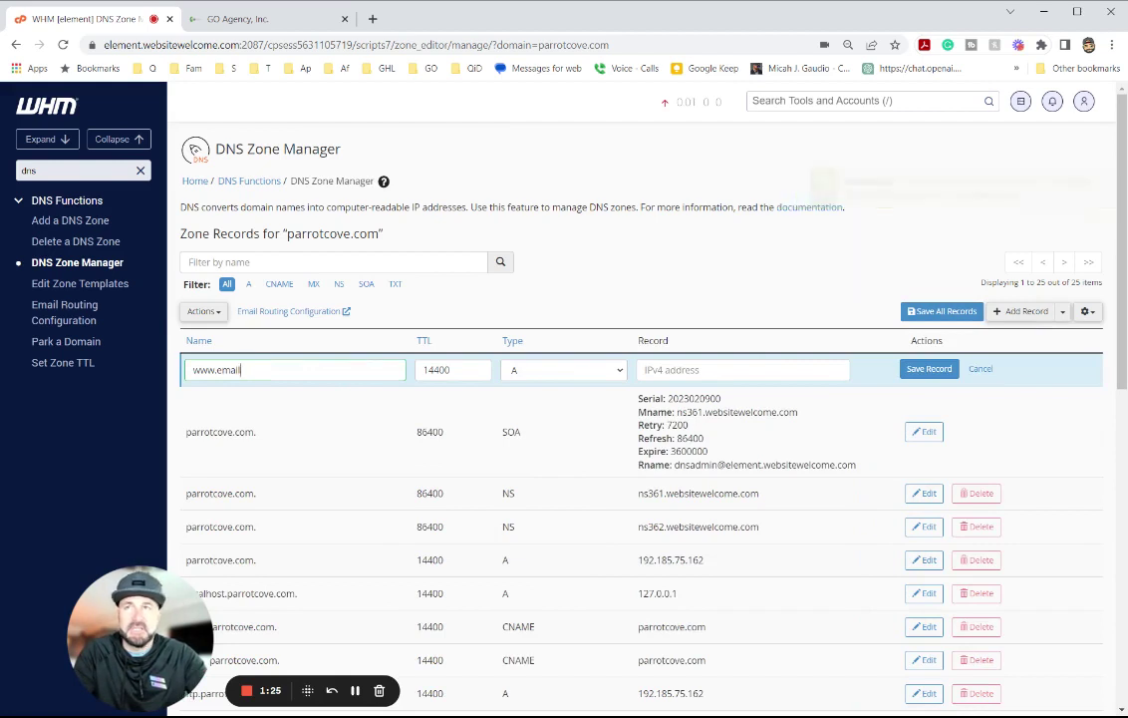
# Copy the CNAME target flash.funnels.msgsndr.com from GO Agency's Add Domain note, back in WHM
pyautogui.click(272, 27)
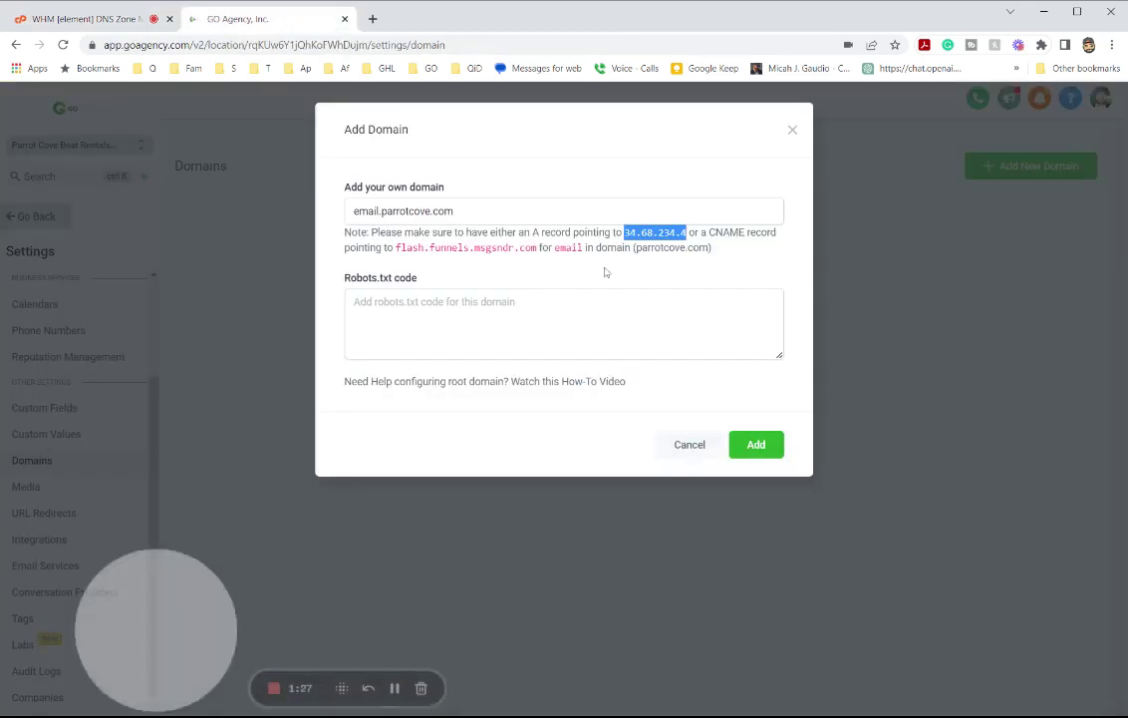
pyautogui.doubleClick(569, 247)
pyautogui.doubleClick(465, 248)
pyautogui.hotkey('ctrl', 'c')
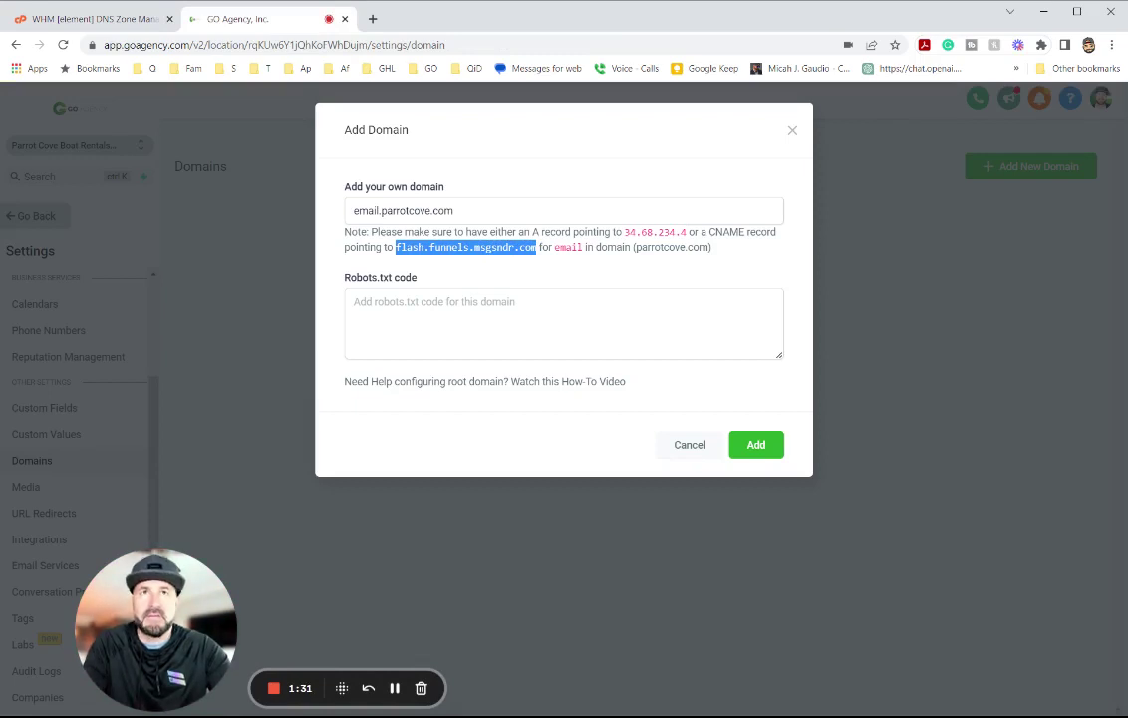
pyautogui.click(115, 20)
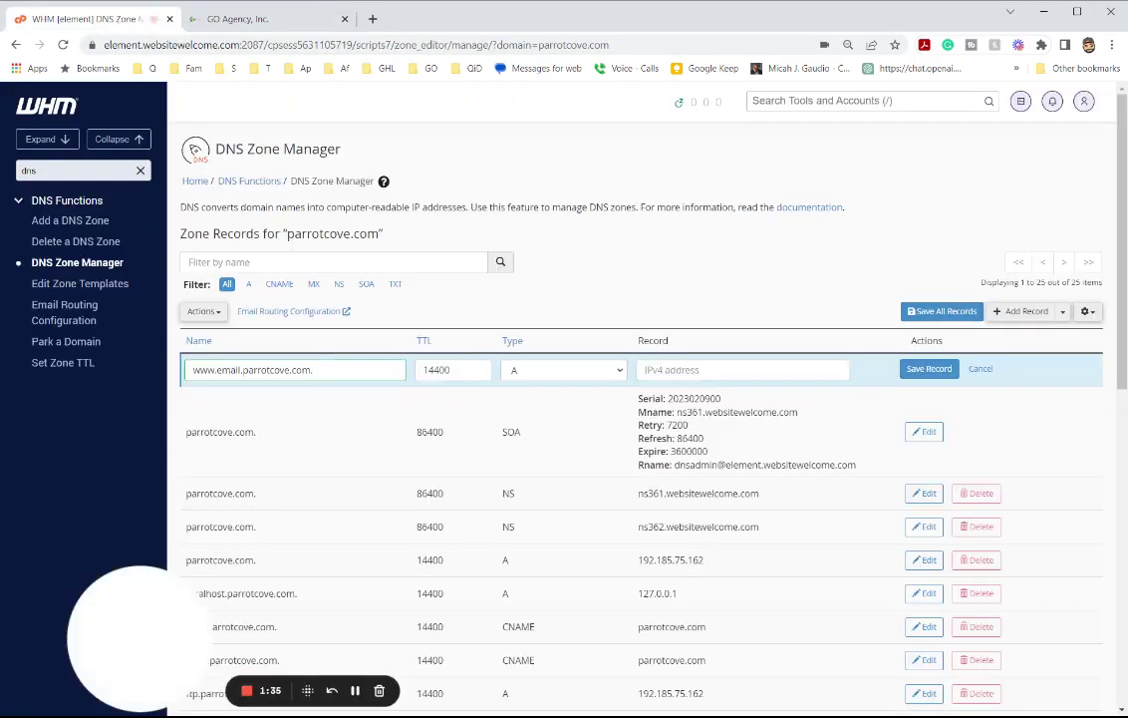
pyautogui.click(742, 370)
pyautogui.hotkey('ctrl', 'v')
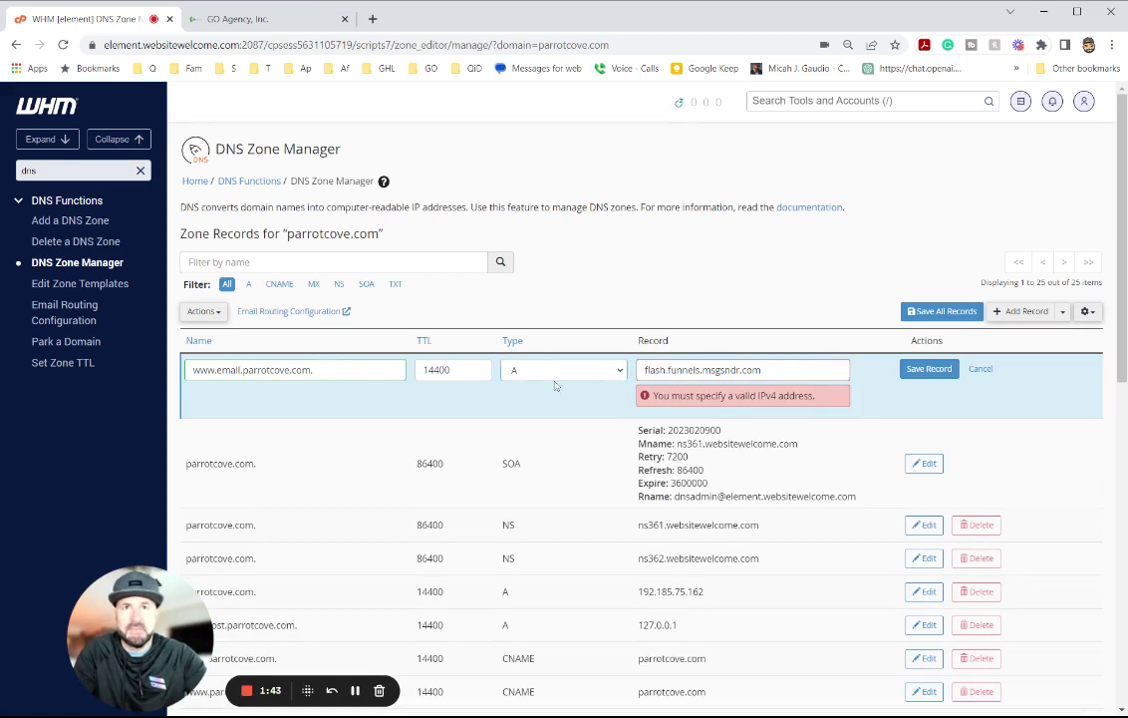
pyautogui.click(555, 448)
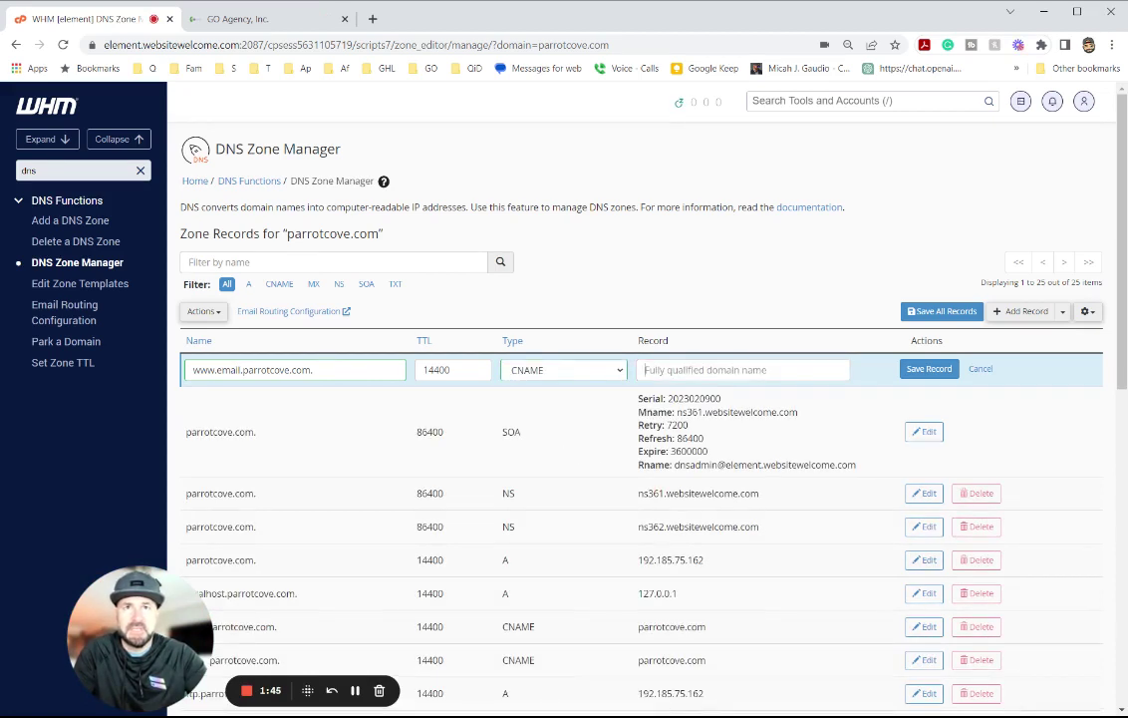
pyautogui.hotkey('ctrl', 'v')
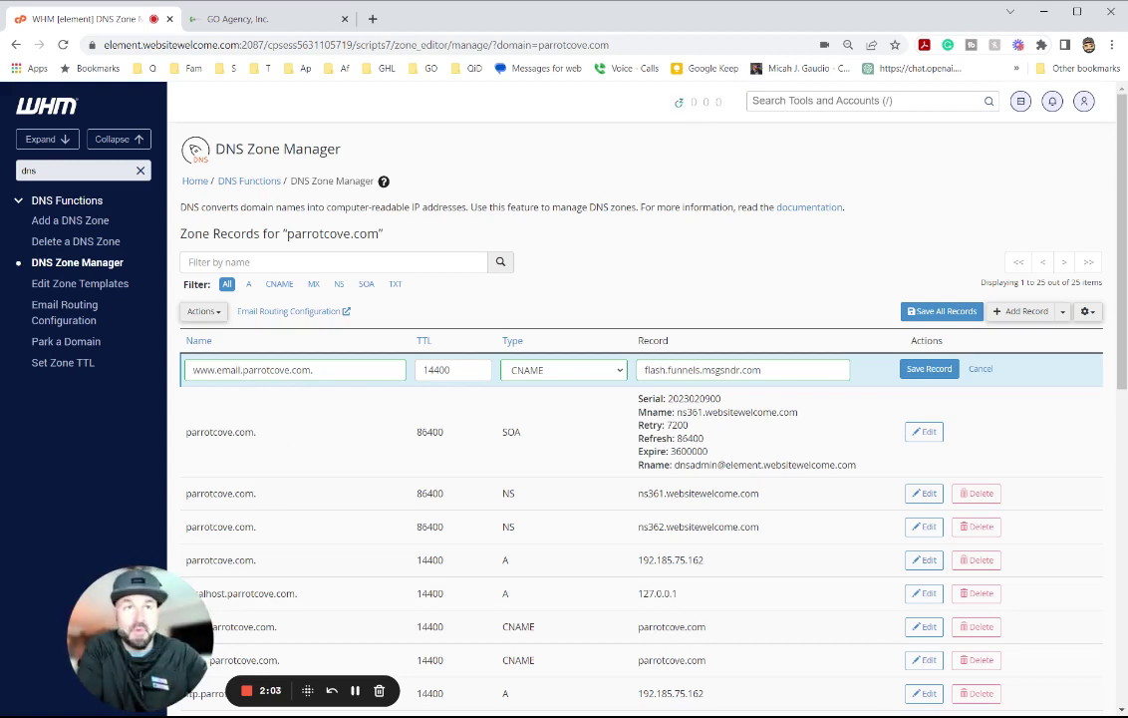
pyautogui.click(928, 369)
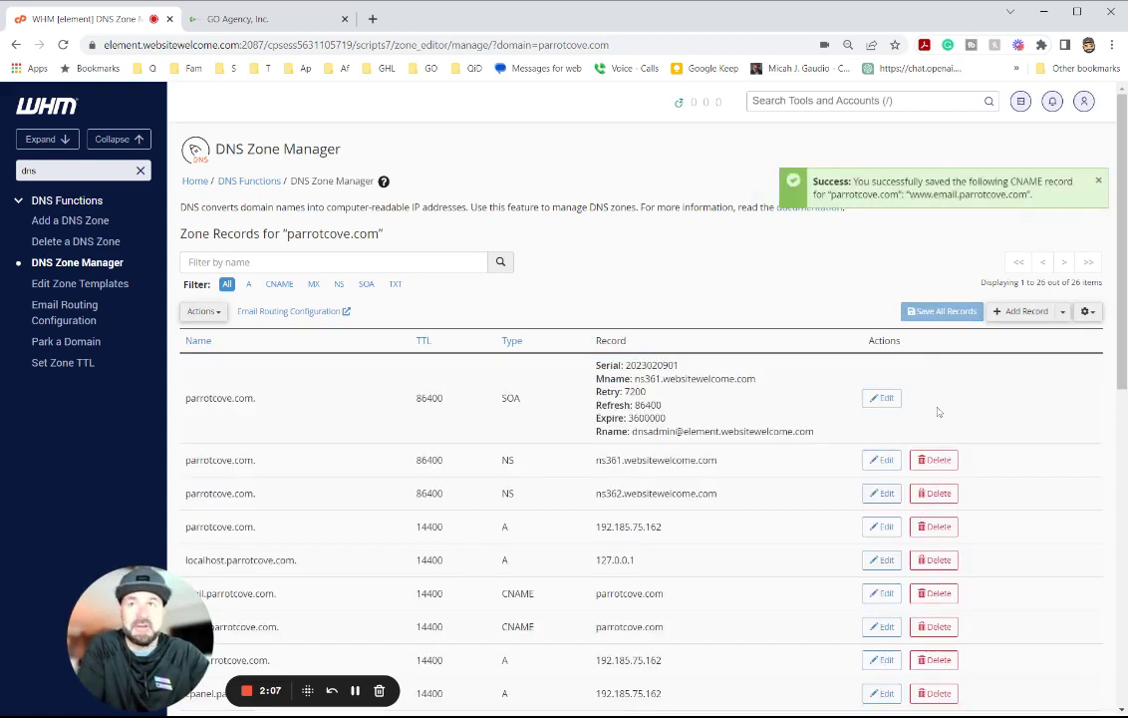
# Add email.parrotcove.com as a domain, skipping the funnel-linking prompt
pyautogui.click(219, 20)
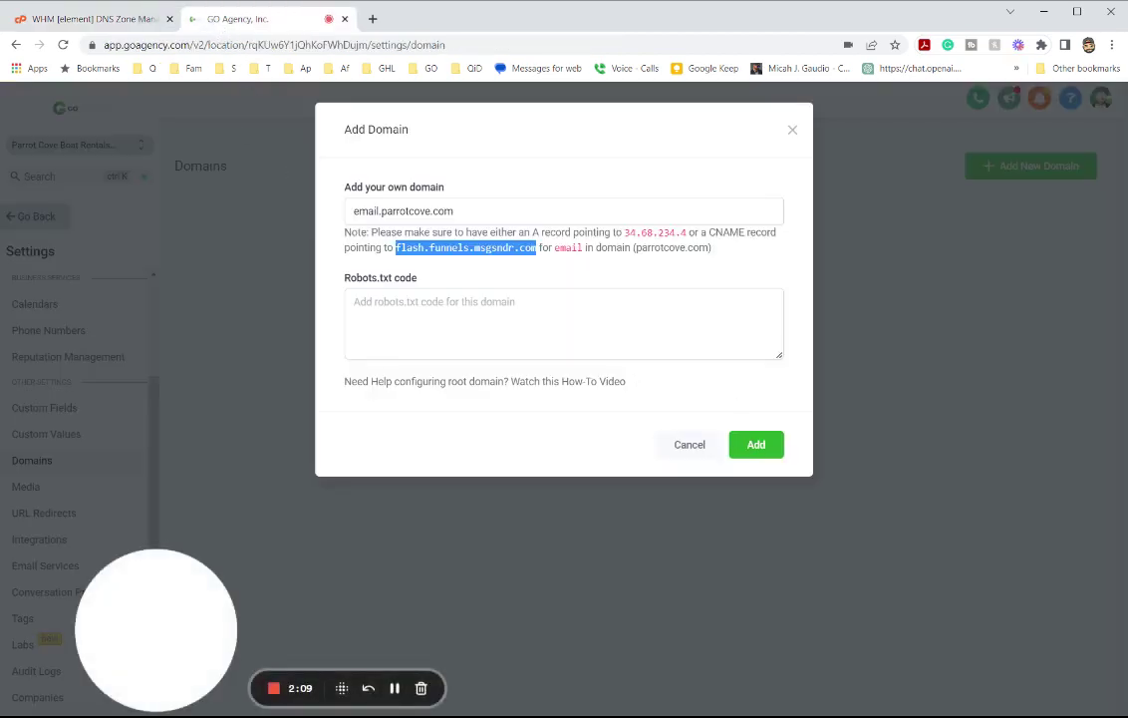
pyautogui.click(755, 447)
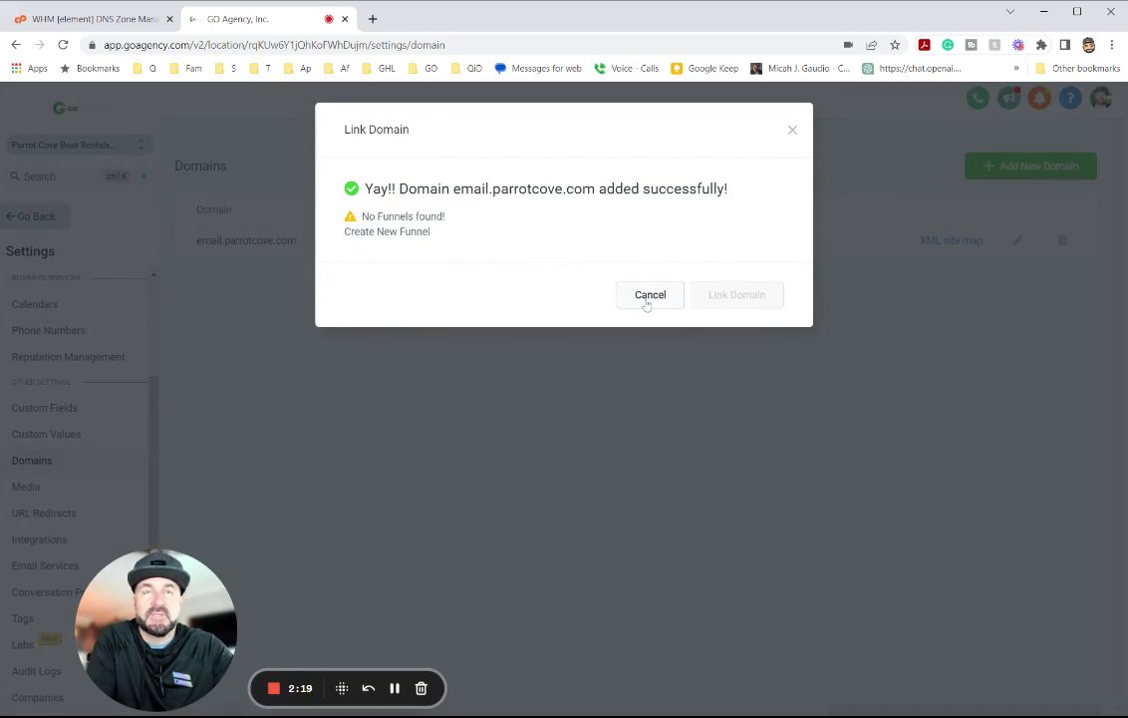
pyautogui.click(623, 295)
pyautogui.click(982, 166)
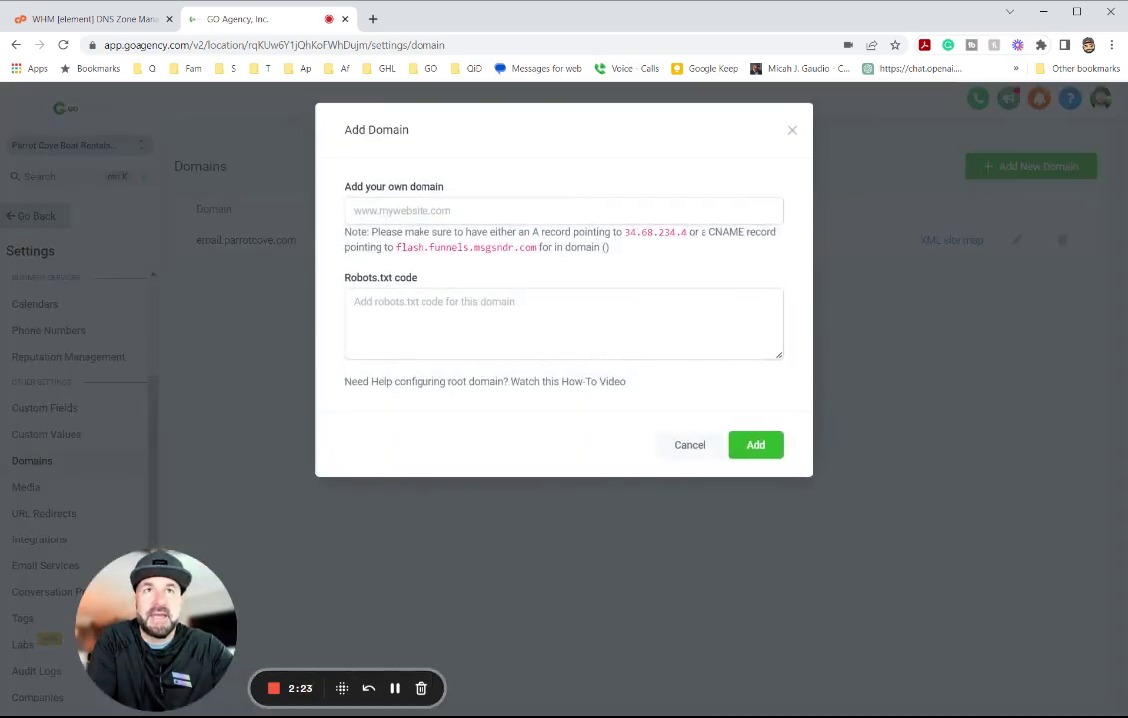
pyautogui.click(354, 211)
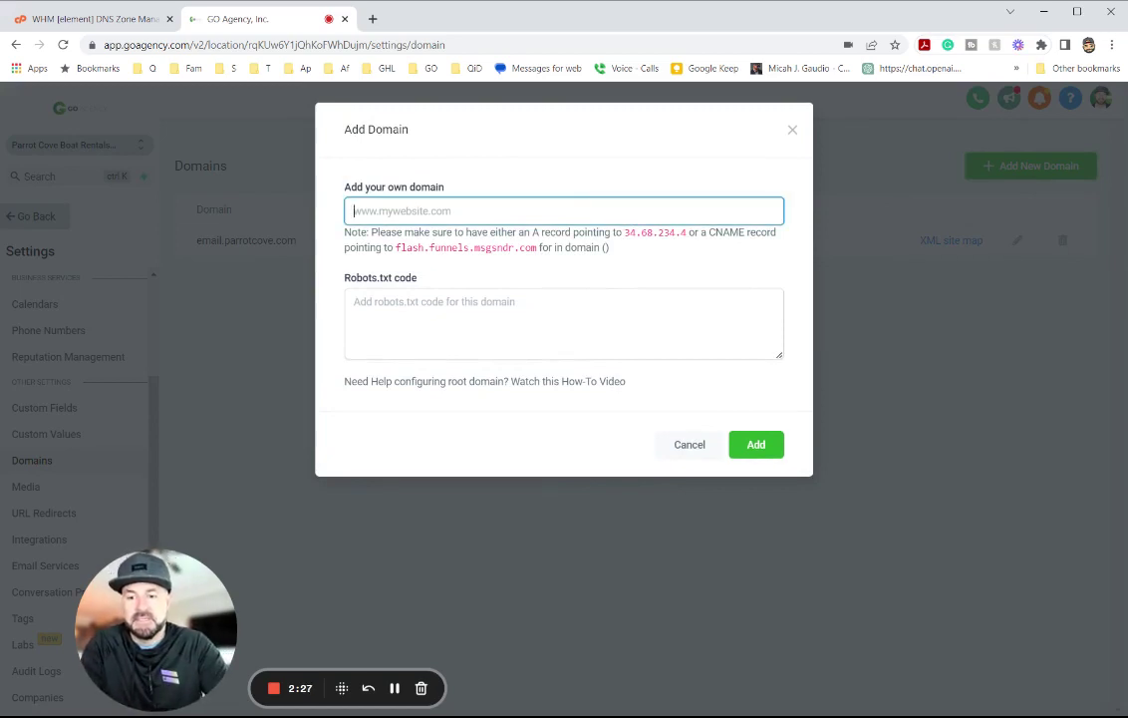
pyautogui.write('www.email')
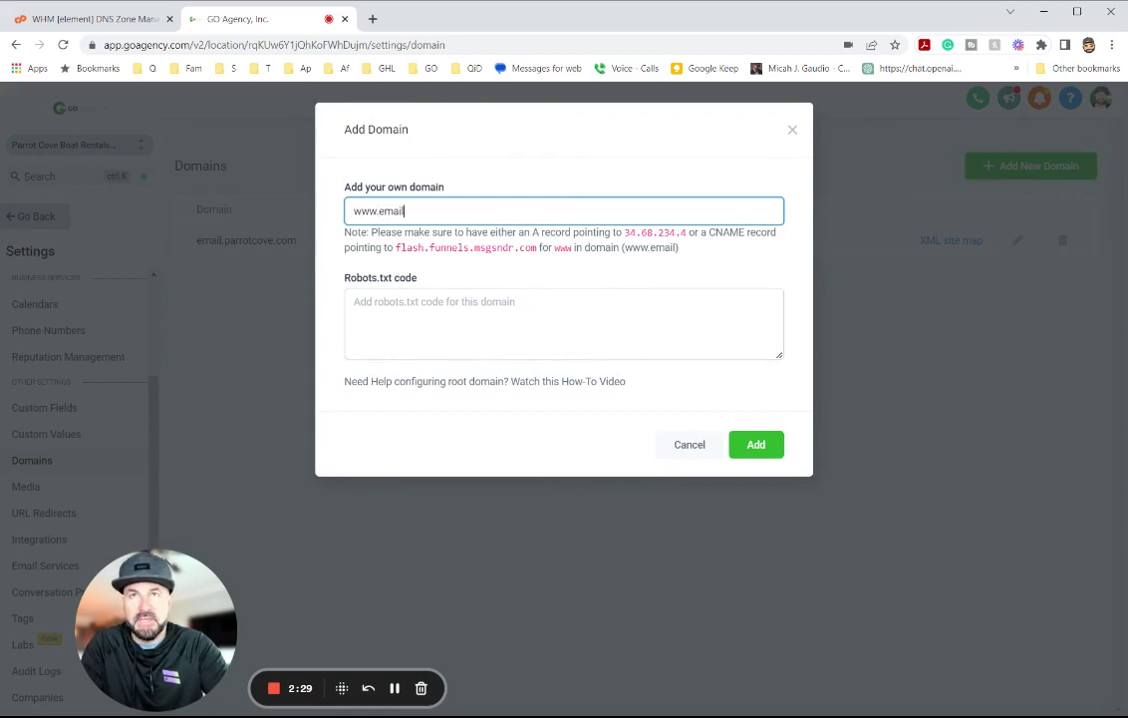
pyautogui.write('.parro')
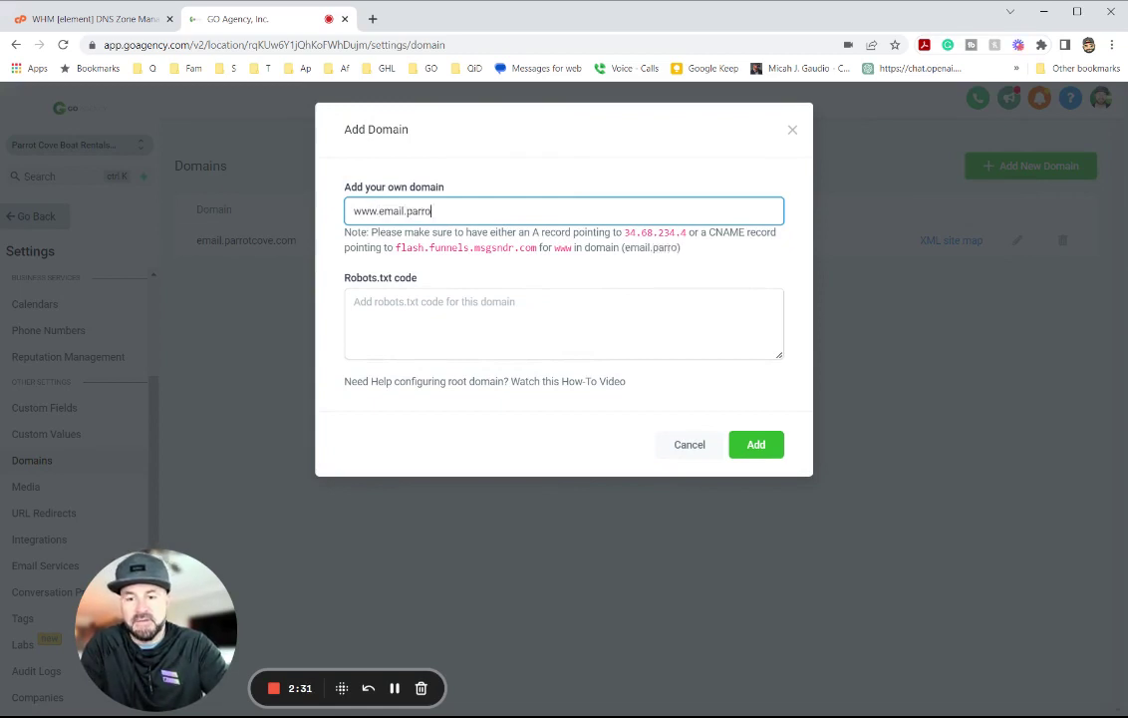
pyautogui.write('tcove')
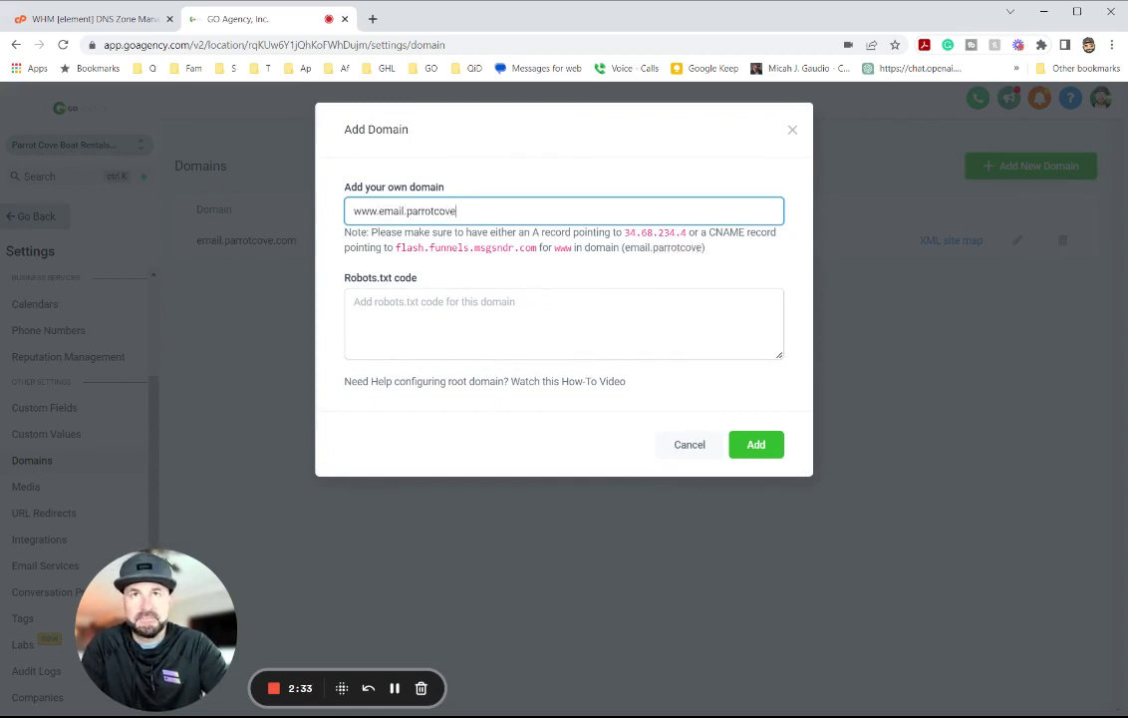
pyautogui.write('.com')
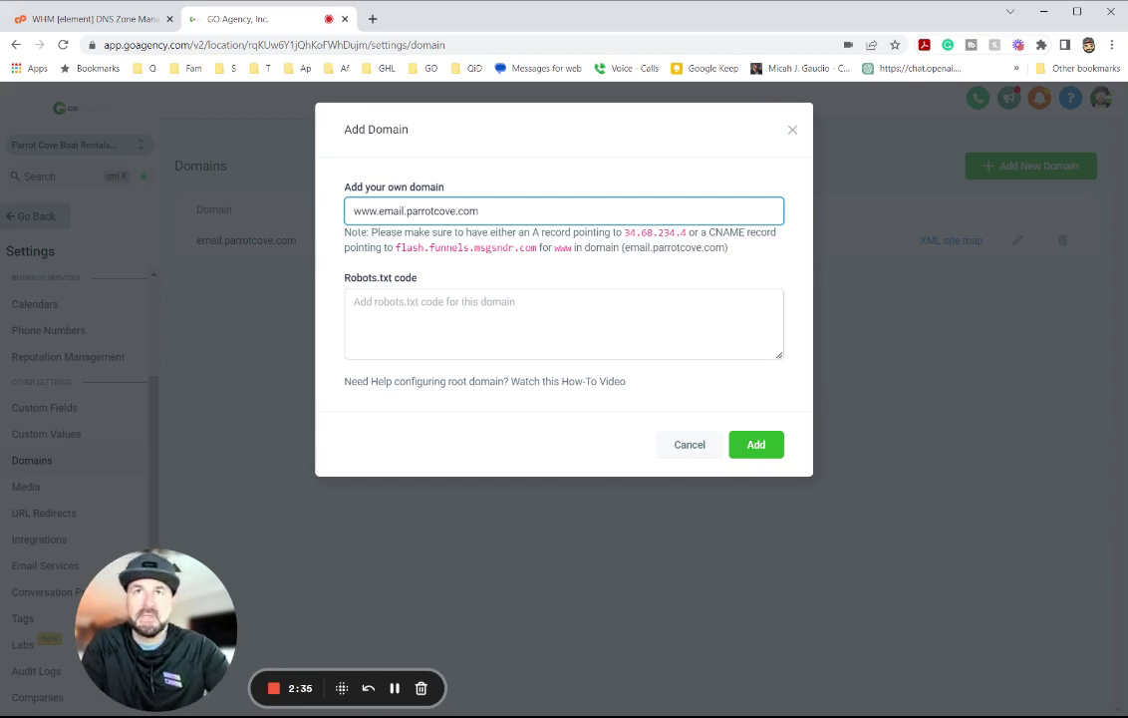
pyautogui.click(763, 448)
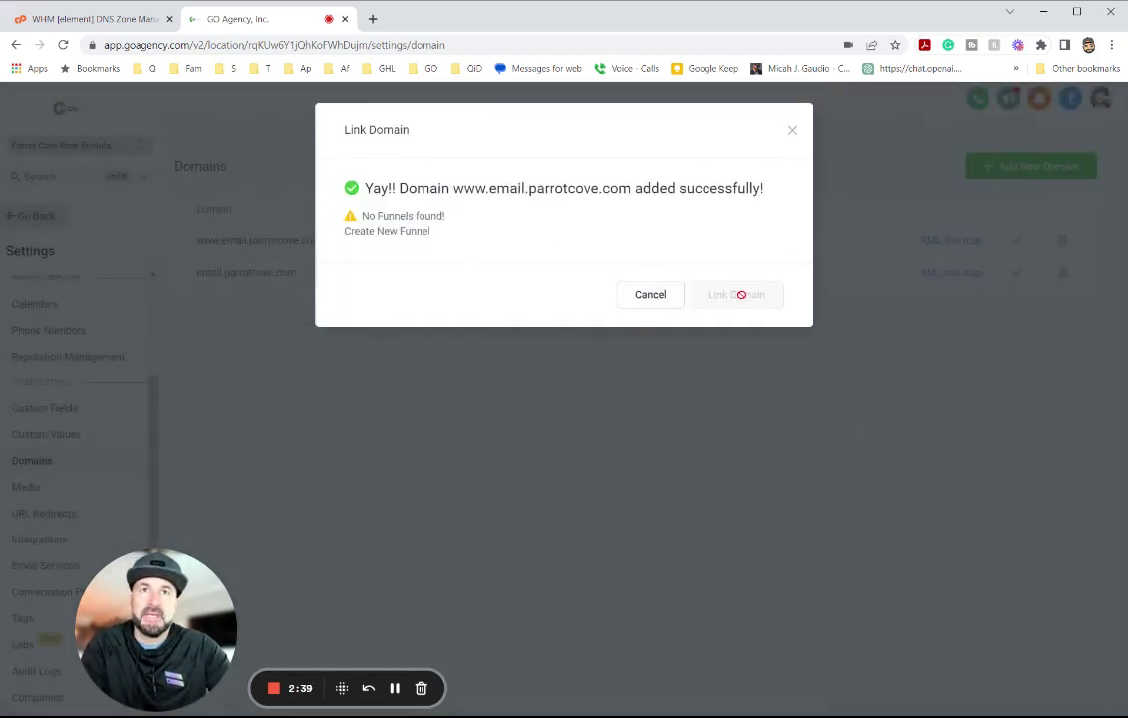
pyautogui.click(792, 130)
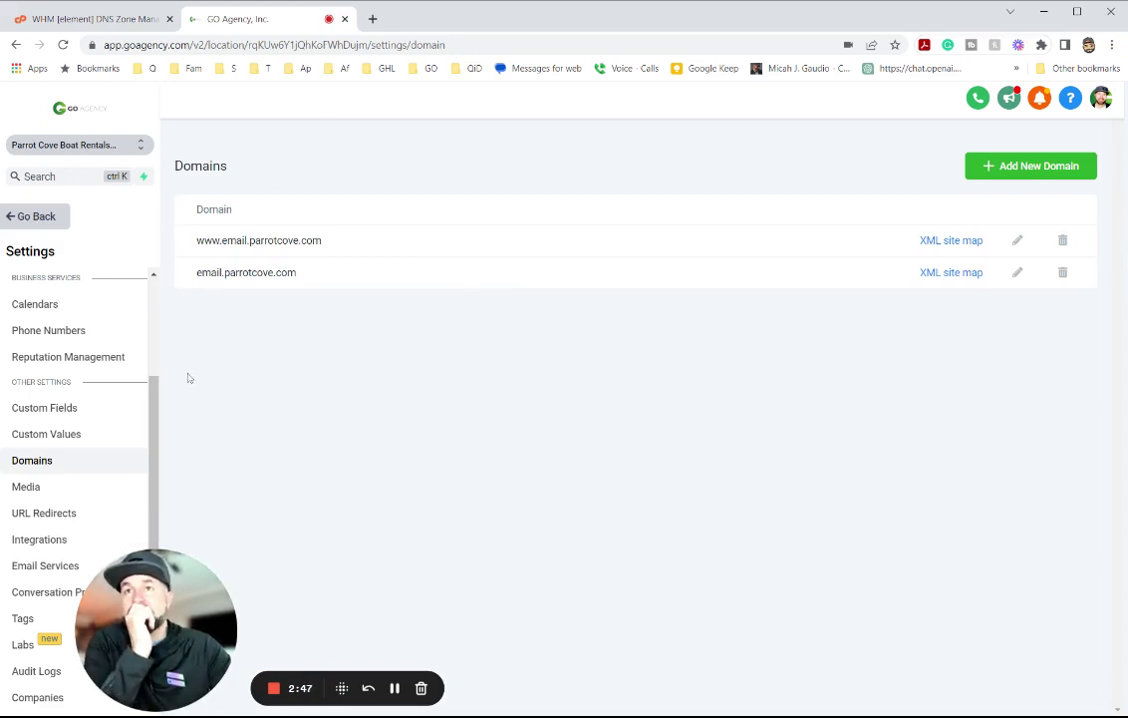
# Go to Email Services settings and open the Dedicated domain page
pyautogui.scroll(1, 166, 359)
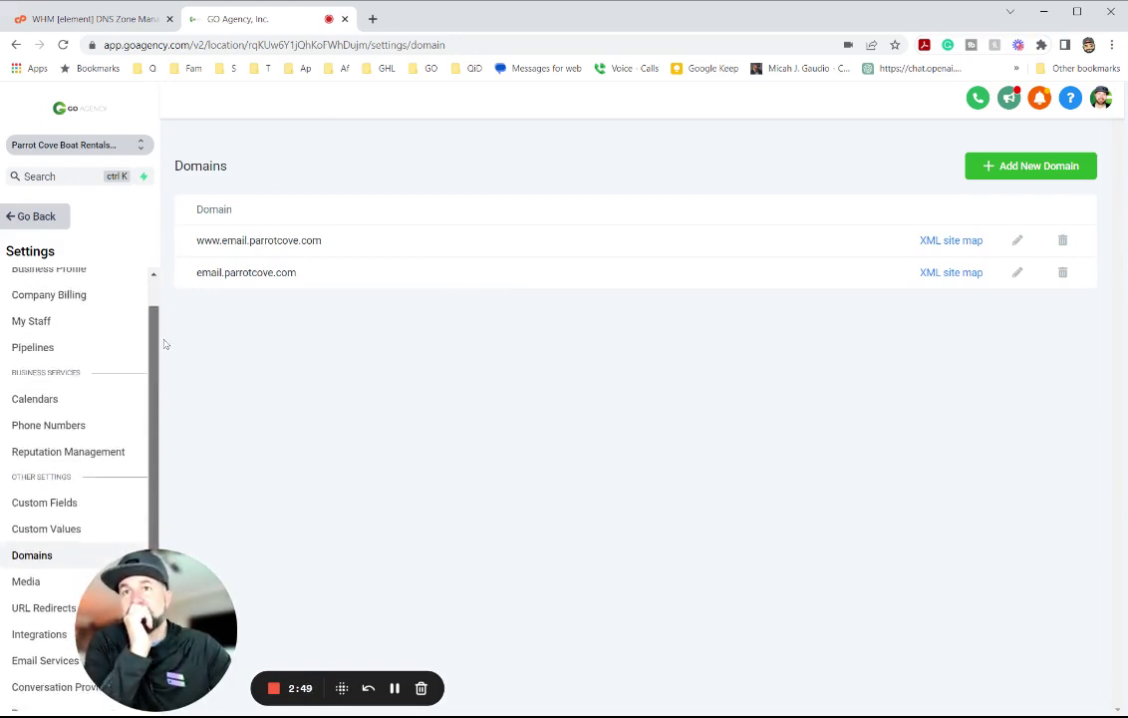
pyautogui.scroll(-1, 165, 349)
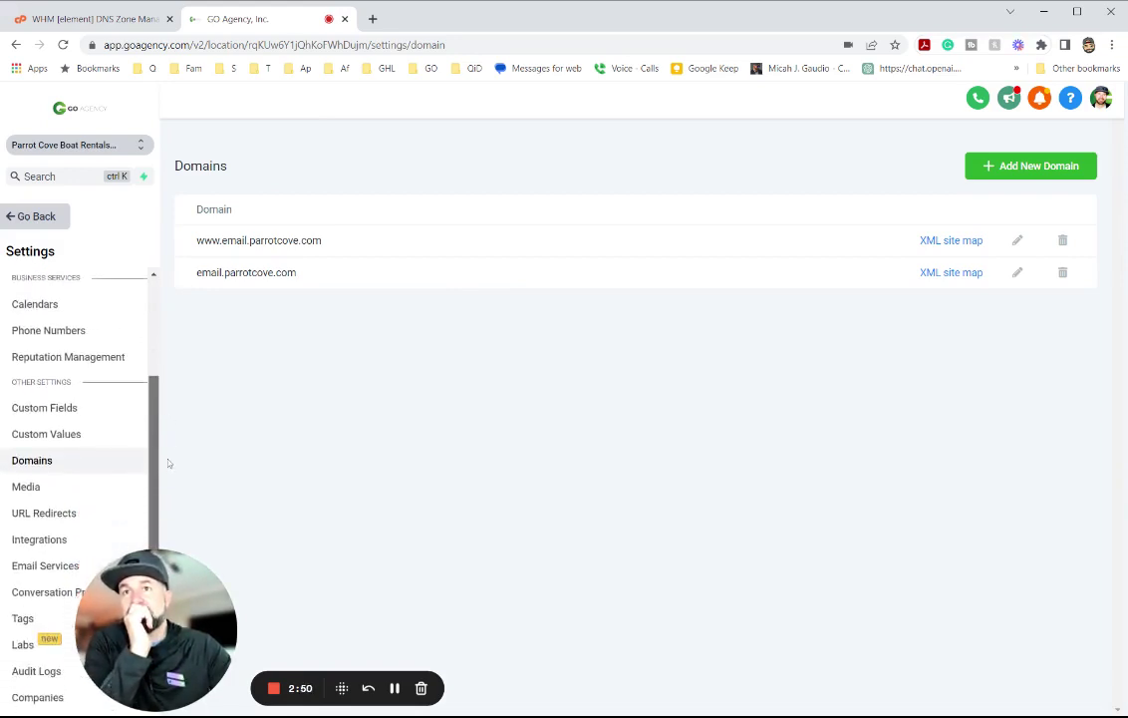
pyautogui.click(44, 573)
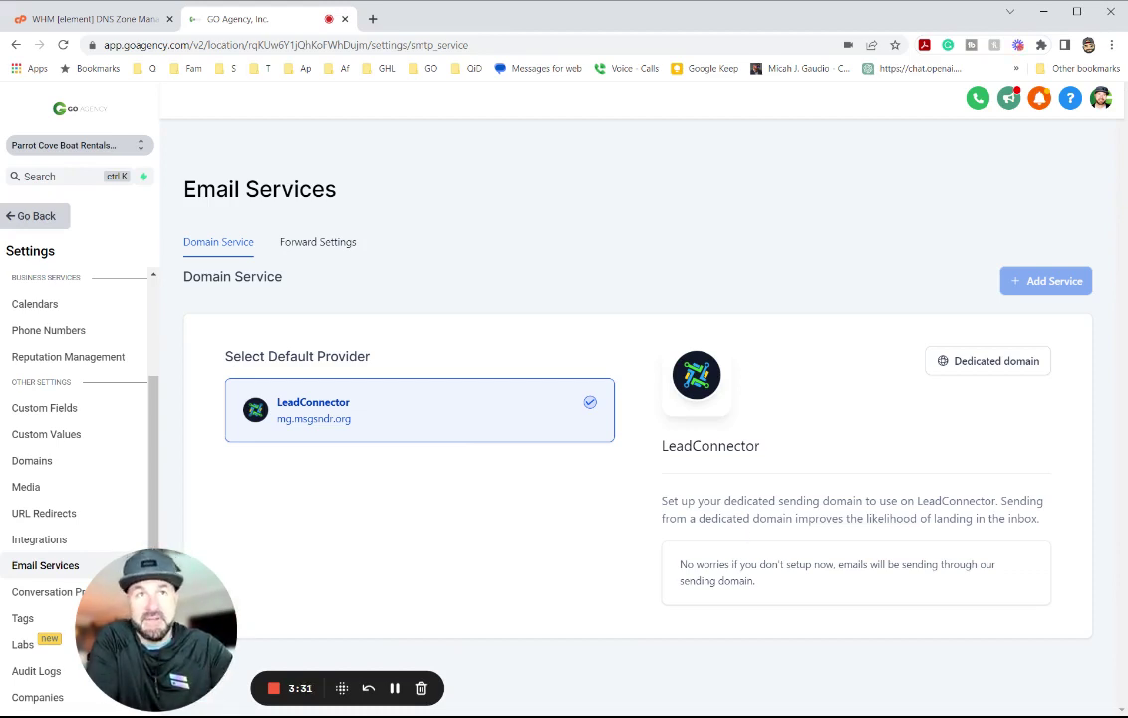
pyautogui.click(965, 369)
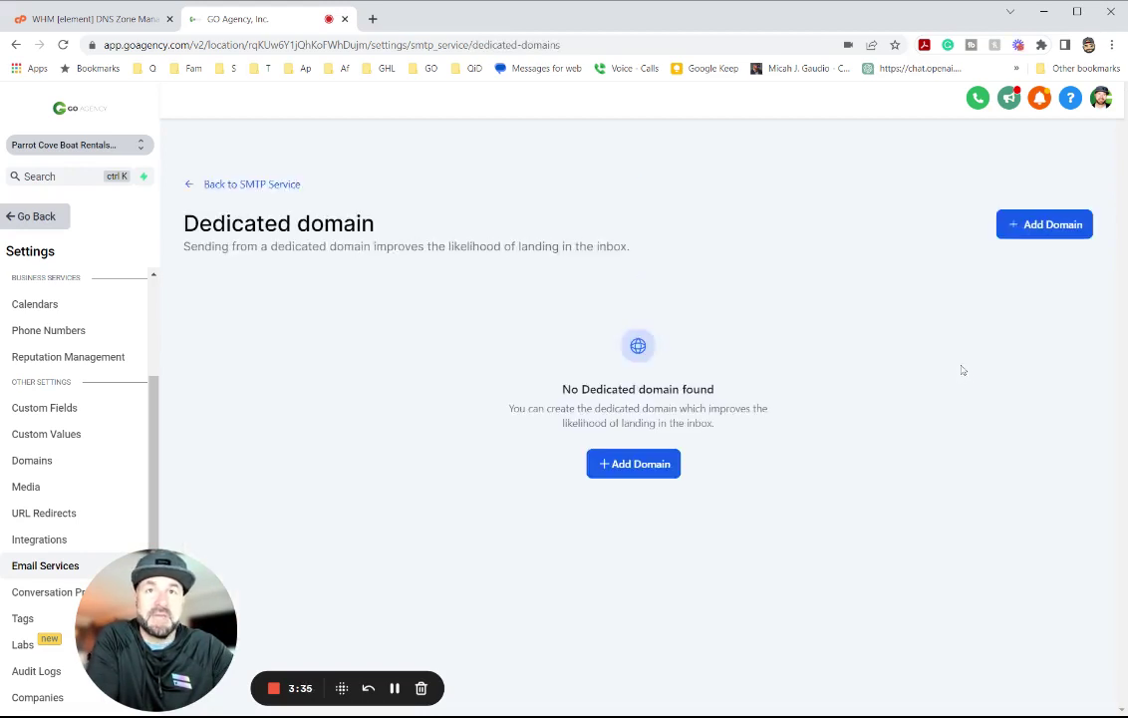
# Add email.parrotcove.com via Add & Verify and copy the first TXT (SPF) value
pyautogui.click(610, 465)
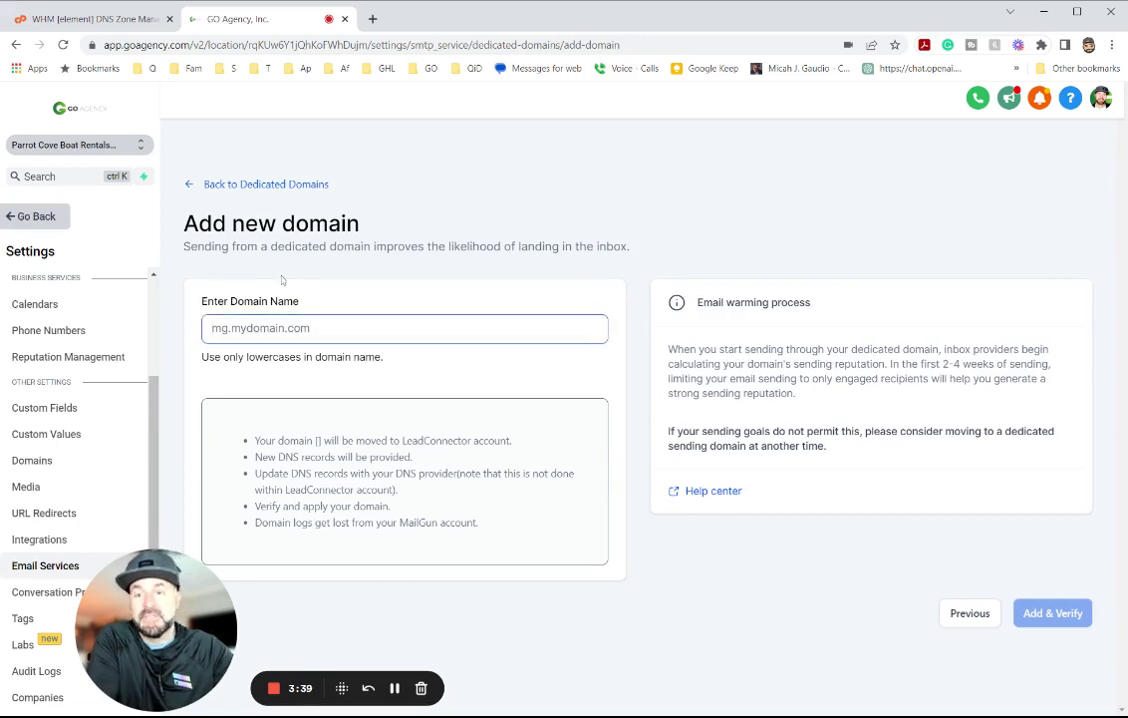
pyautogui.write('email.parrotcove.com')
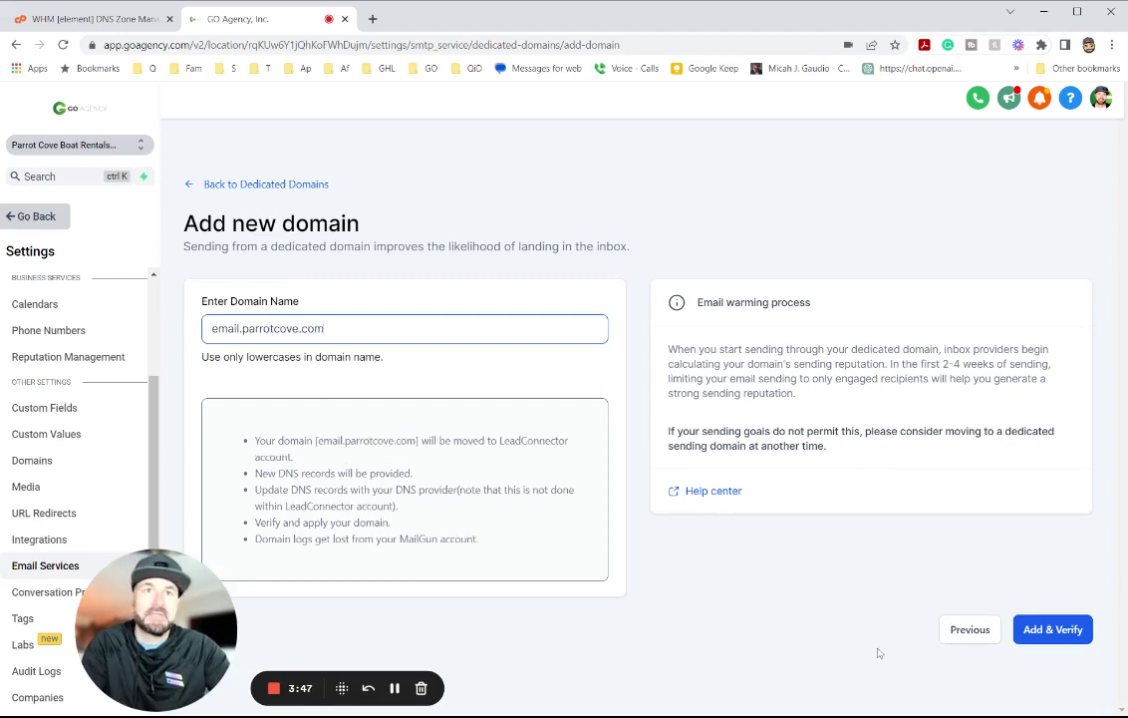
pyautogui.click(1041, 629)
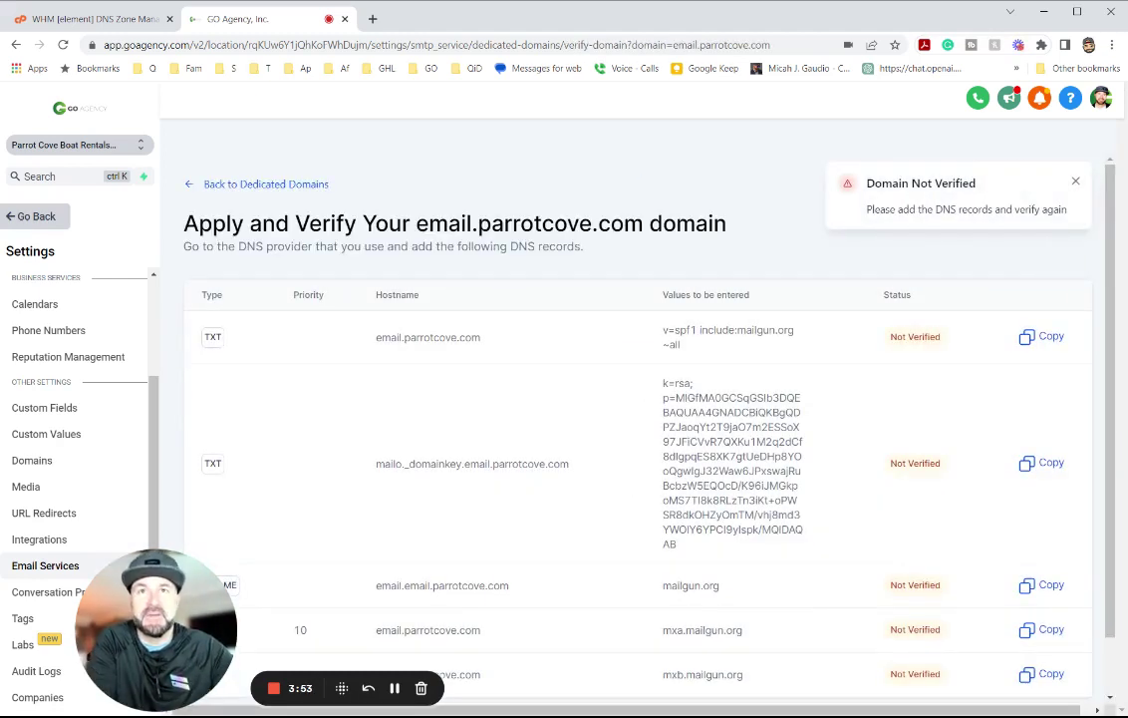
pyautogui.scroll(-1, 341, 448)
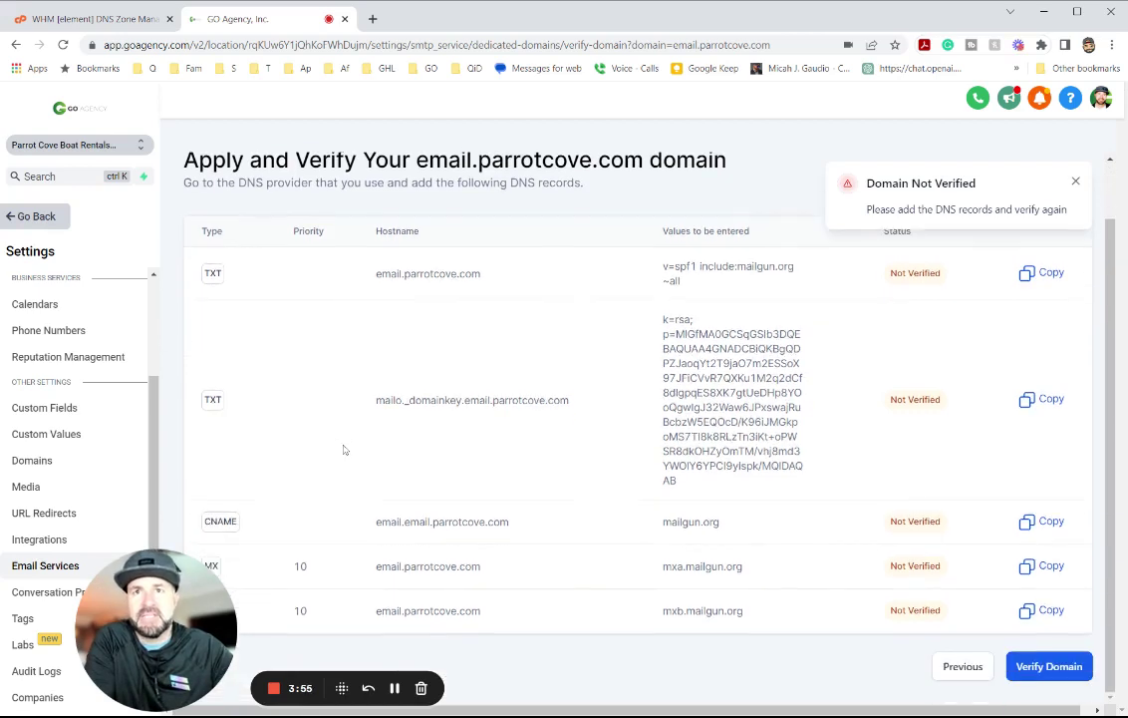
pyautogui.moveTo(175, 588); pyautogui.dragTo(115, 588)
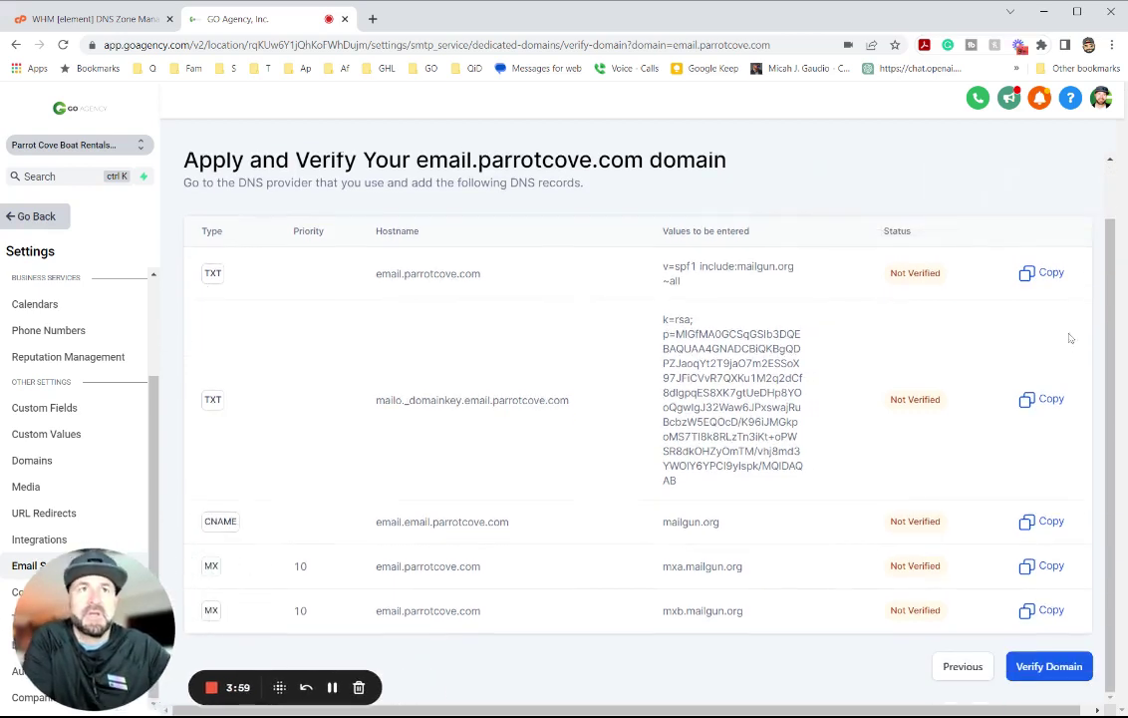
pyautogui.click(1032, 282)
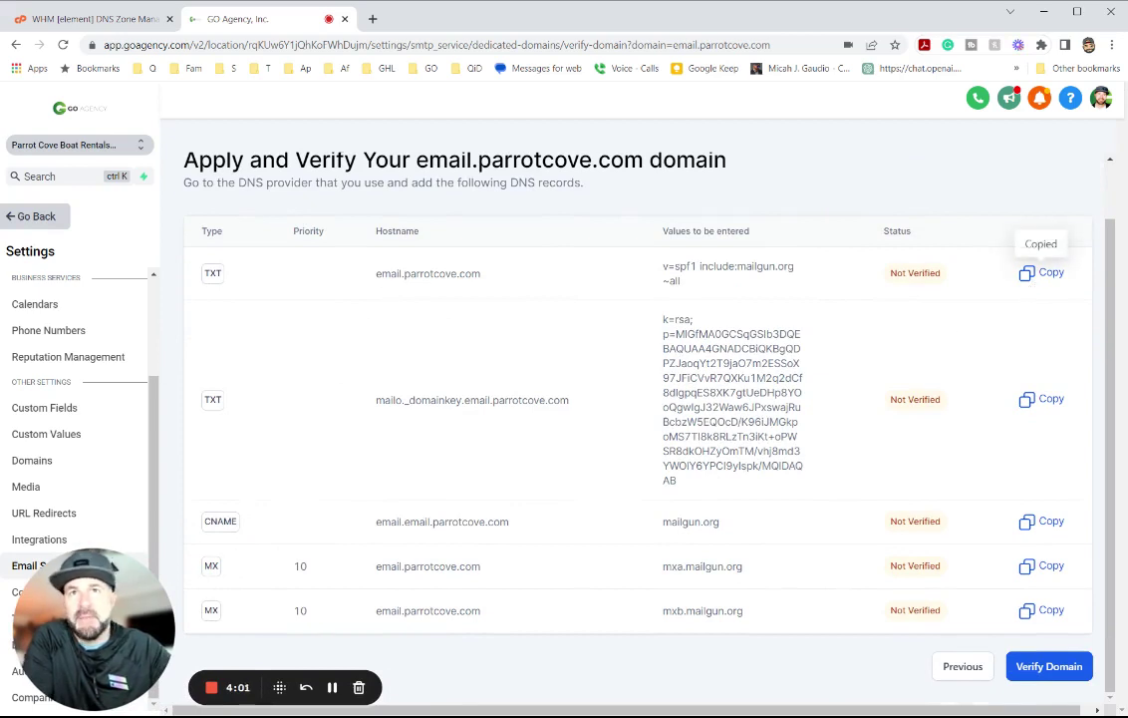
# Create a new TXT record in WHM with the pasted SPF value
pyautogui.click(149, 20)
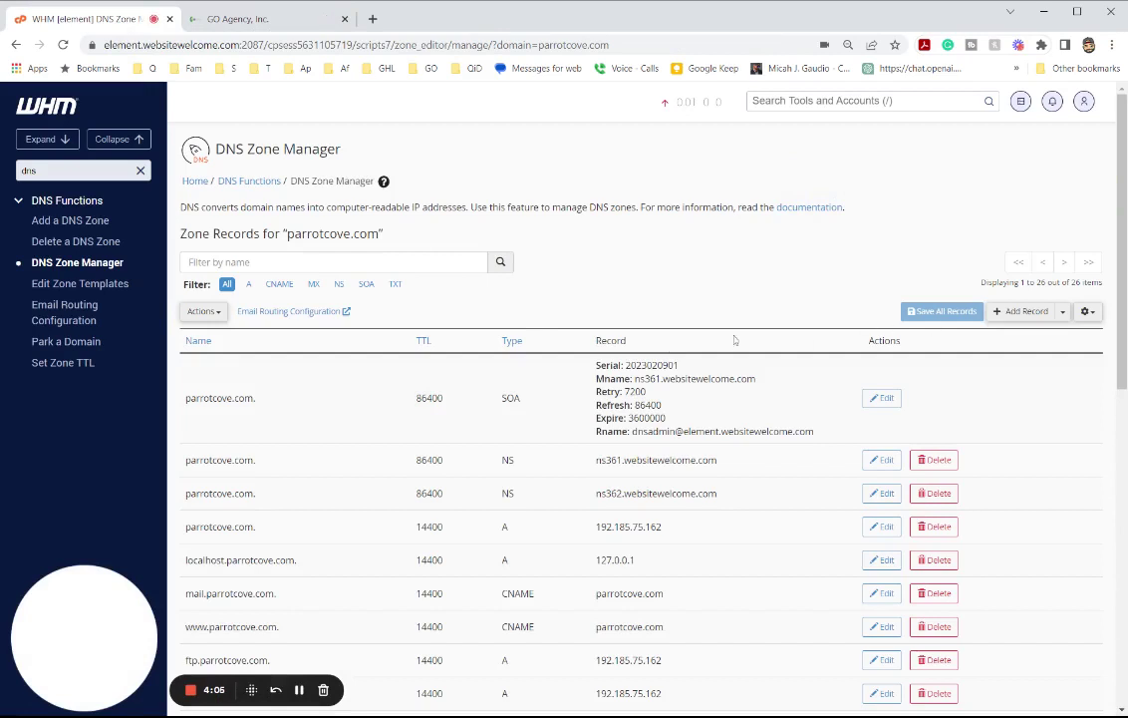
pyautogui.click(1043, 309)
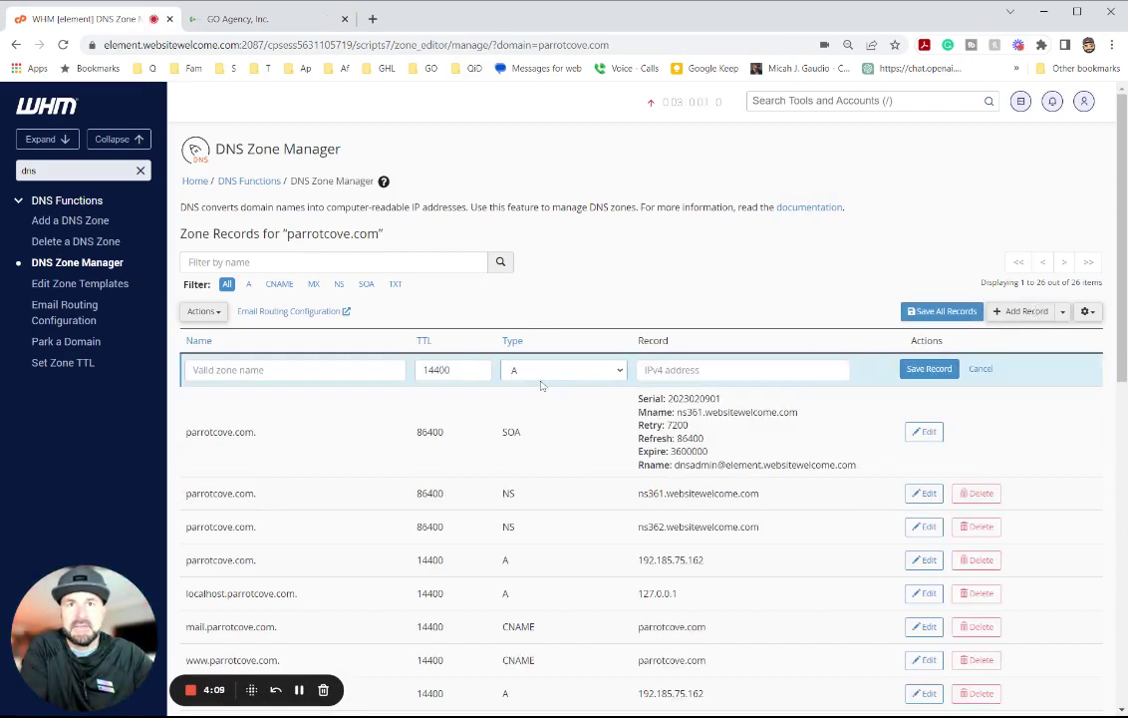
pyautogui.click(583, 535)
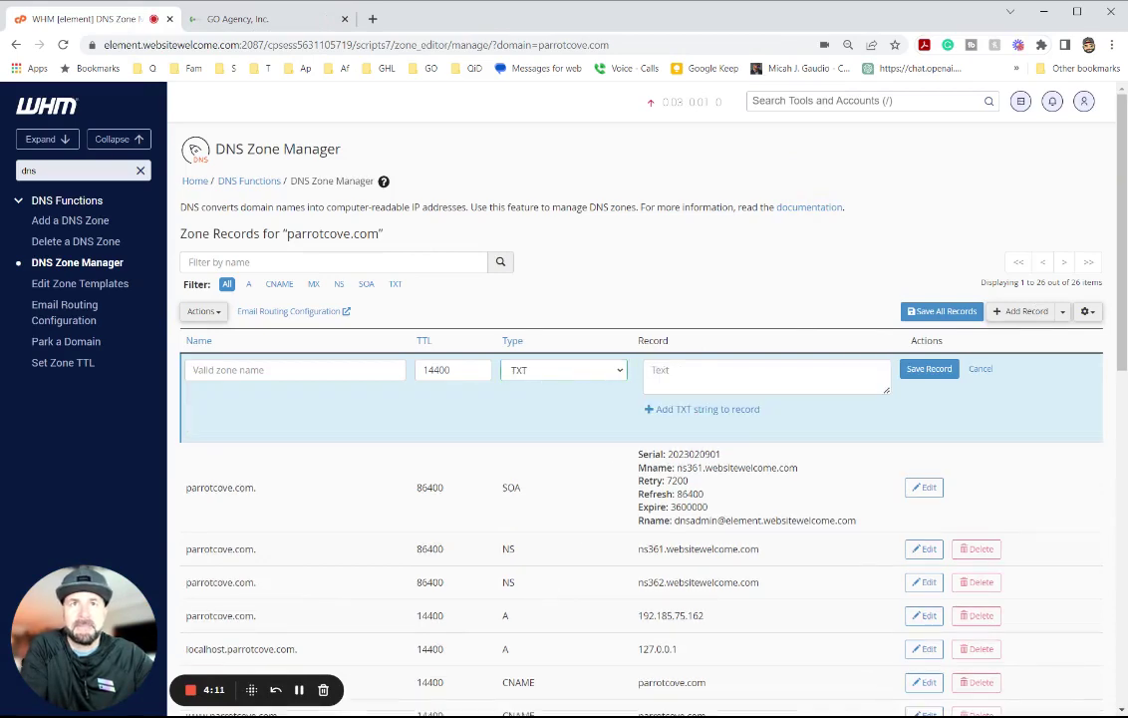
pyautogui.click(698, 377)
pyautogui.hotkey('ctrl', 'v')
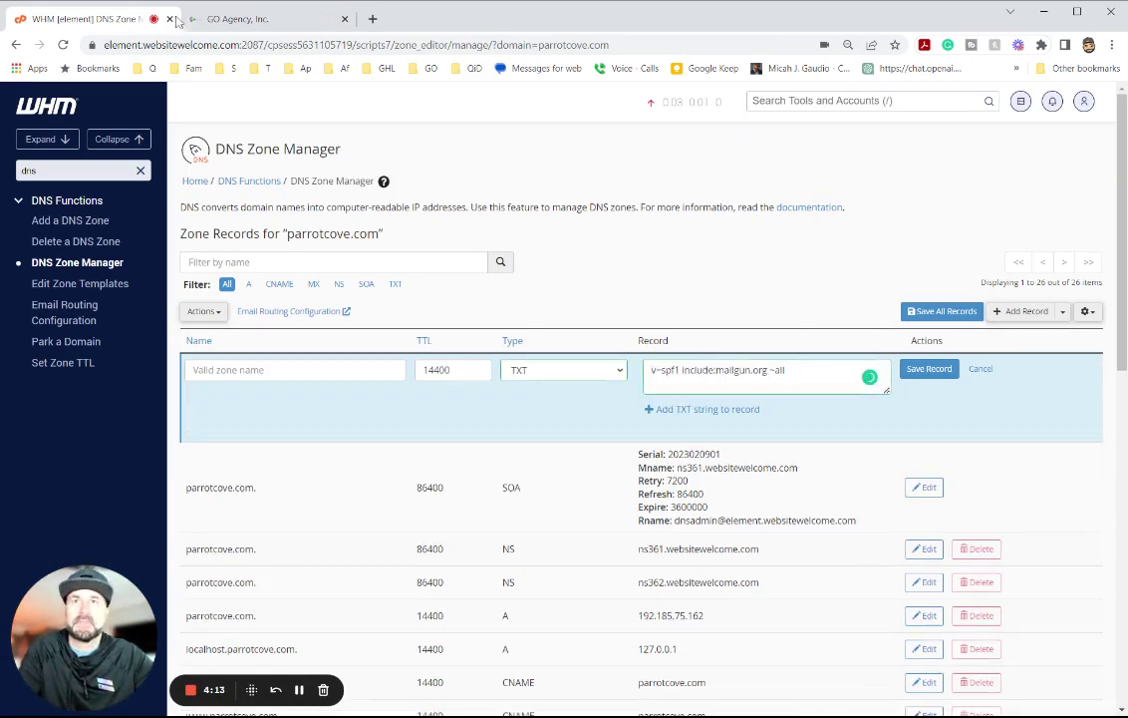
# Name the TXT record email.parrotcove.com, checking the hostname in GO Agency, and save it
pyautogui.click(219, 24)
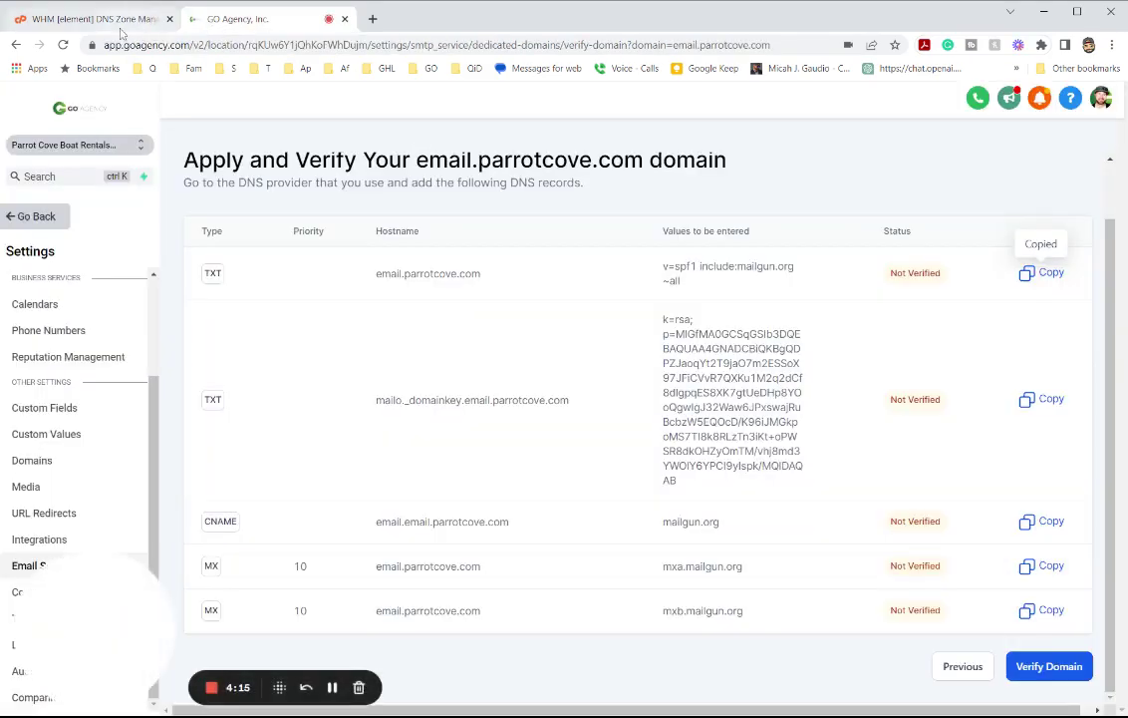
pyautogui.click(110, 24)
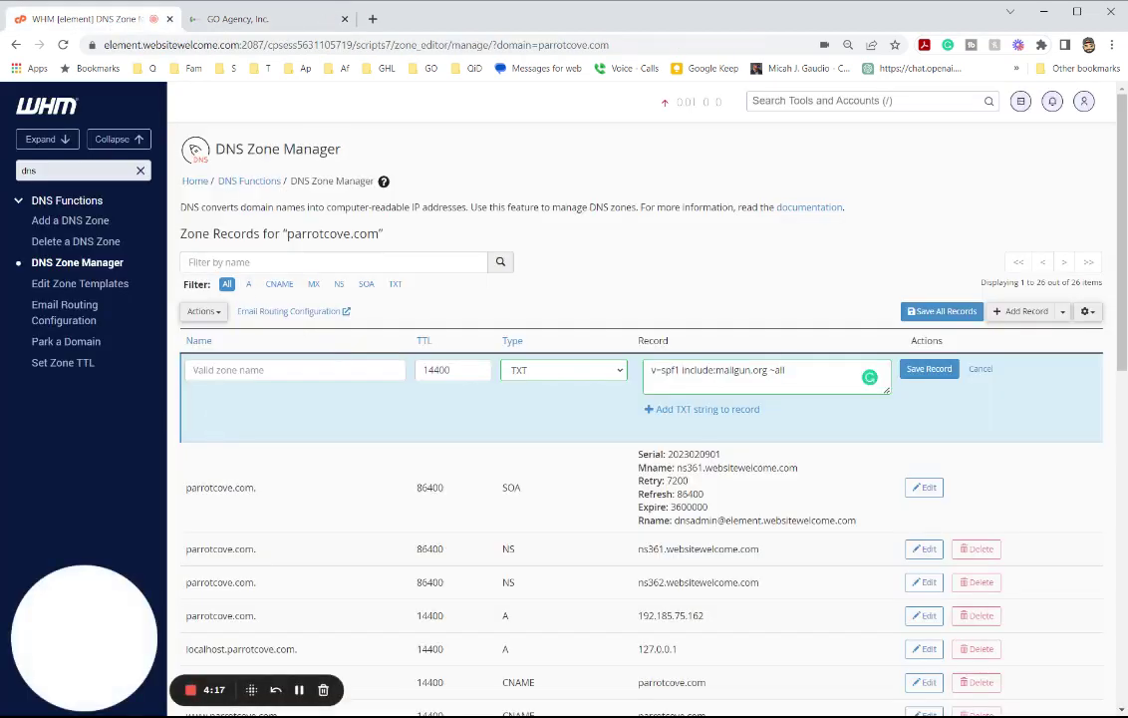
pyautogui.write('email.parr')
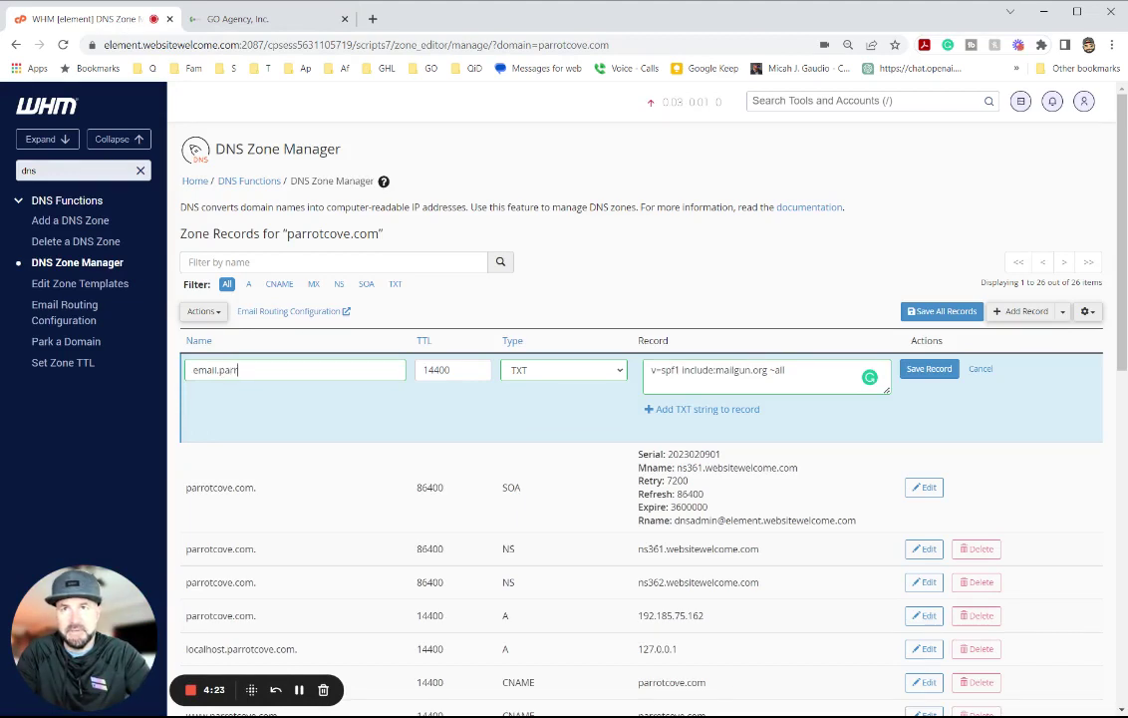
pyautogui.write('otcove.com.')
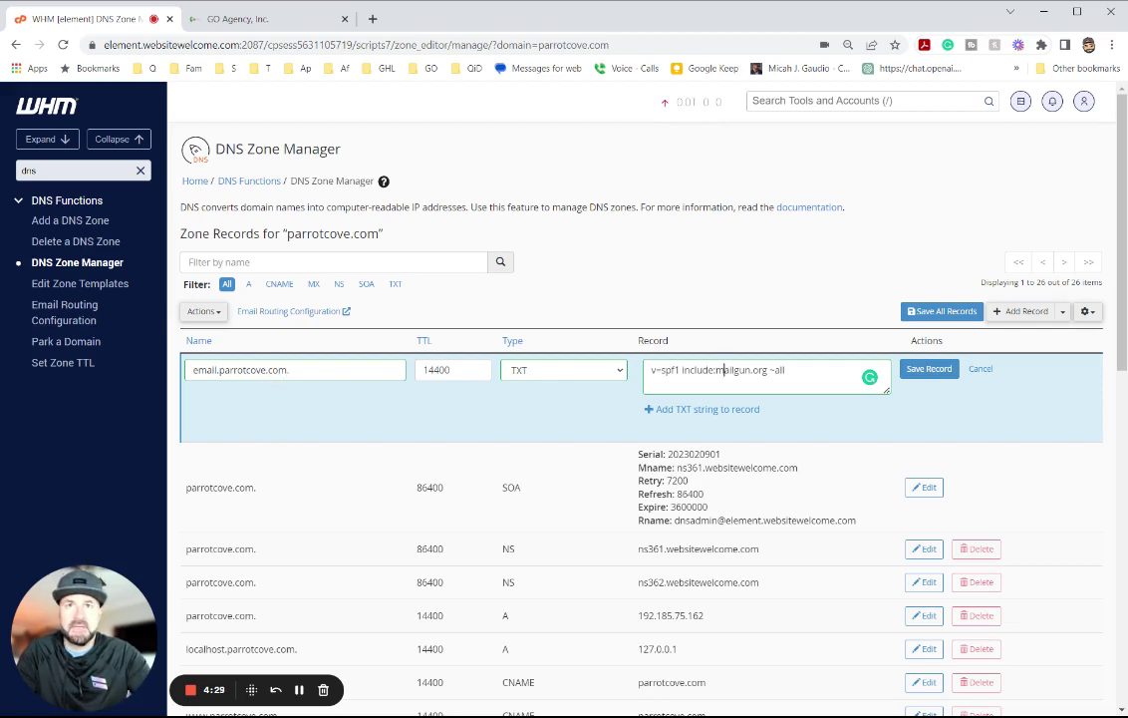
pyautogui.click(244, 19)
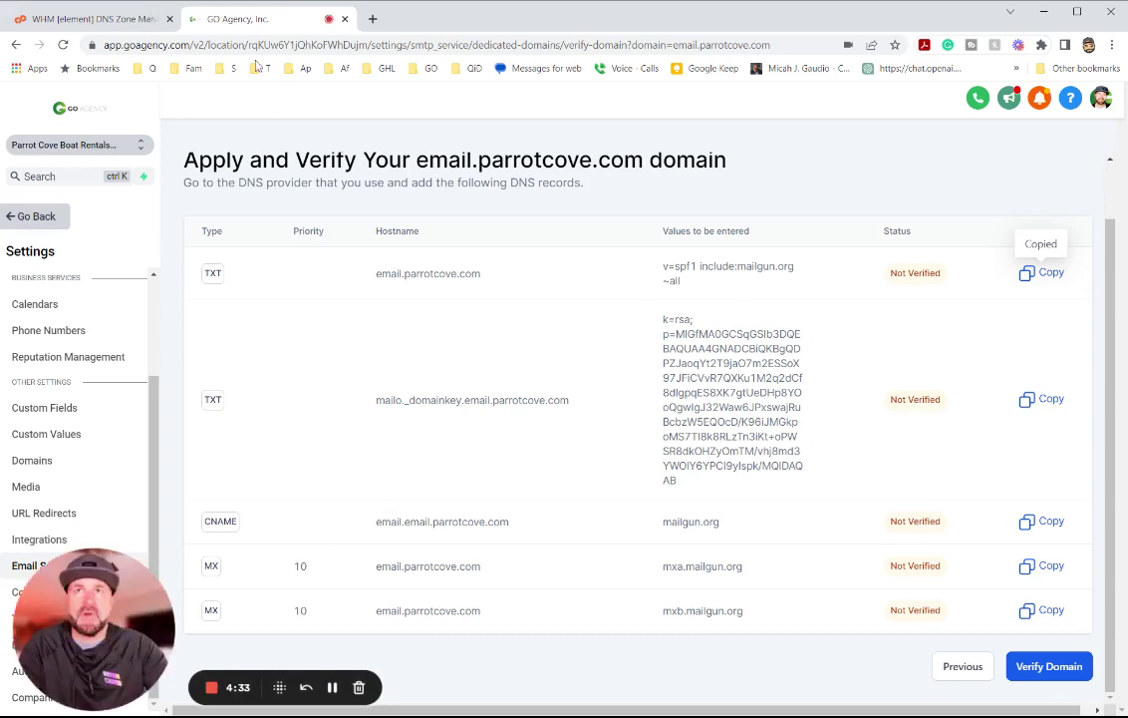
pyautogui.click(96, 20)
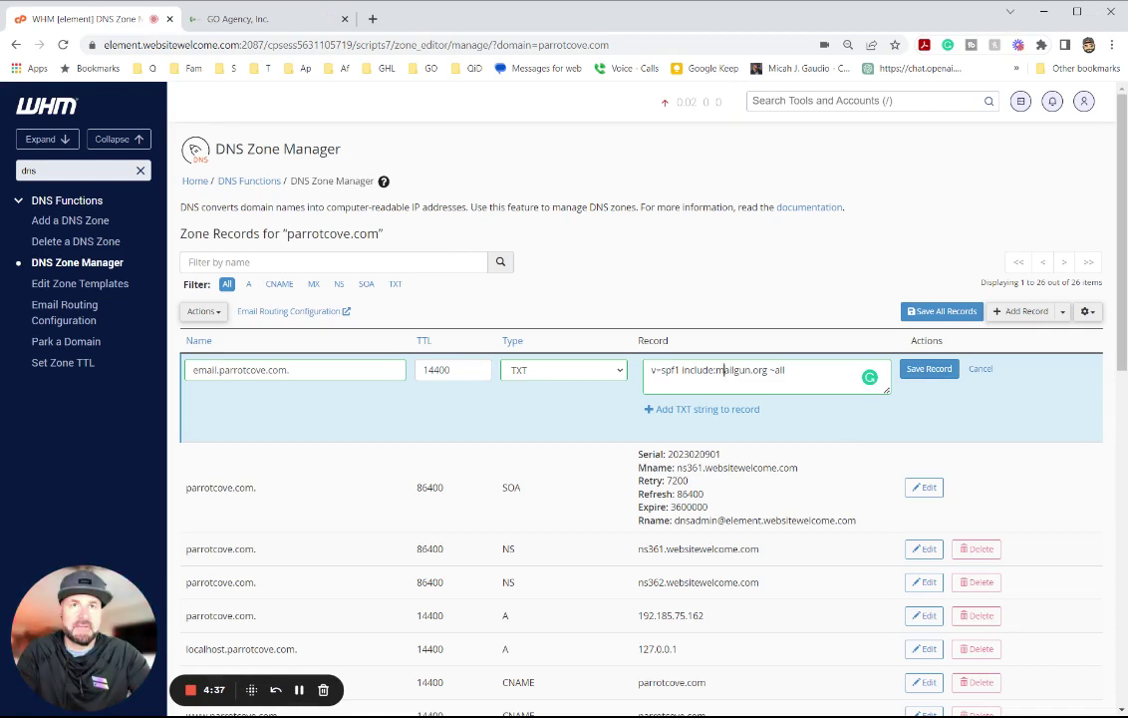
pyautogui.click(927, 369)
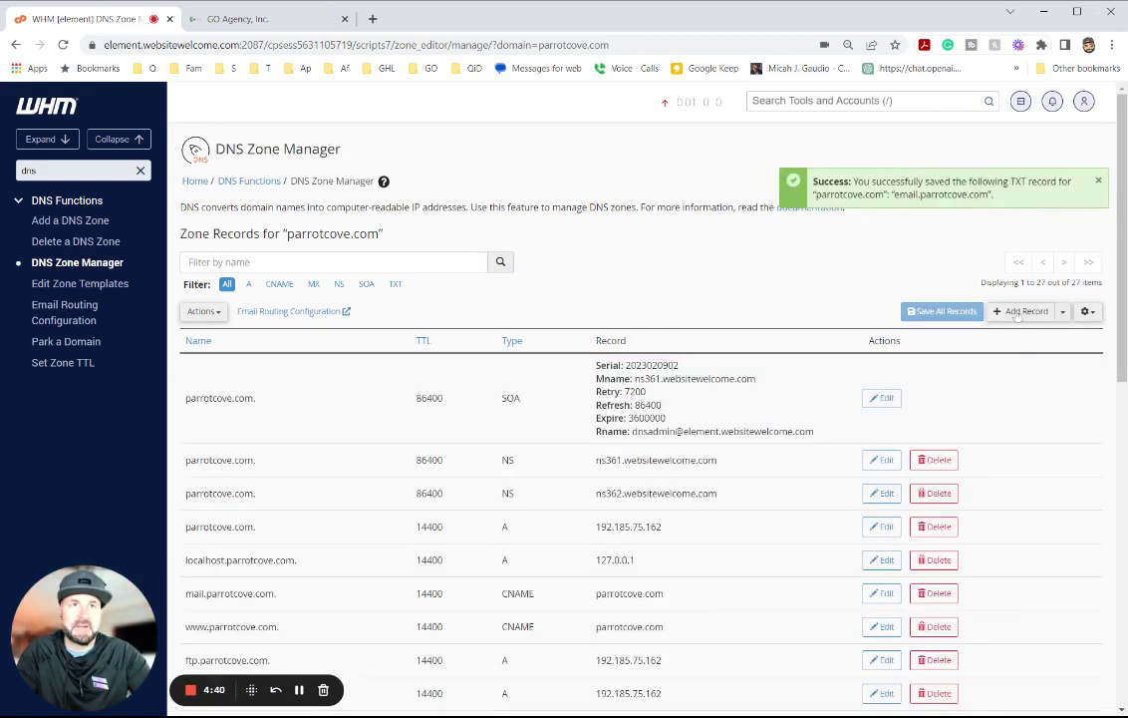
# Start a new TXT record named mailo._domainkey.email.parrotcove.com, using the hostname from GO Agency
pyautogui.click(1019, 312)
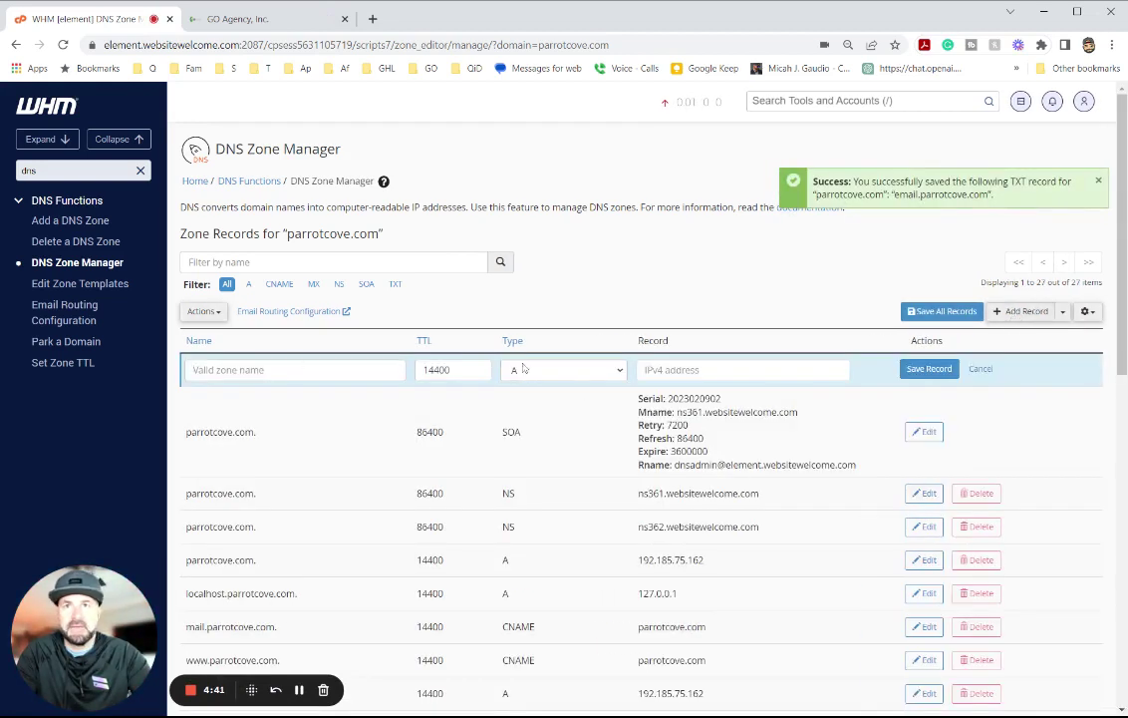
pyautogui.click(557, 387)
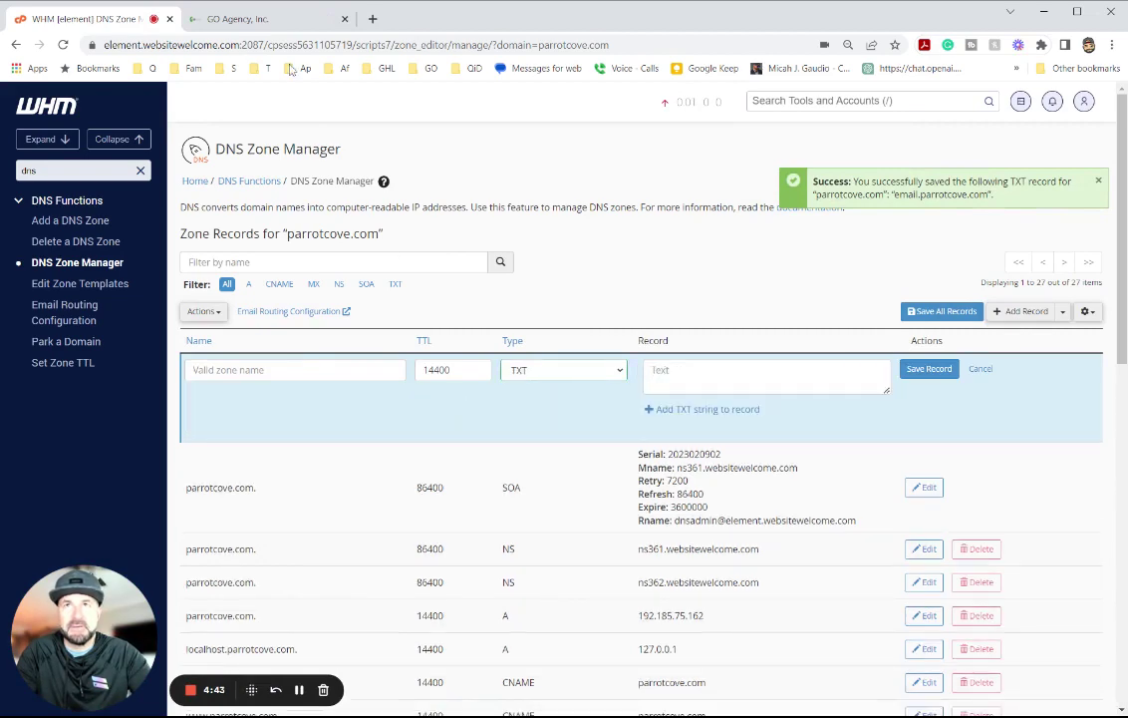
pyautogui.hotkey('ctrl', 'Tab')
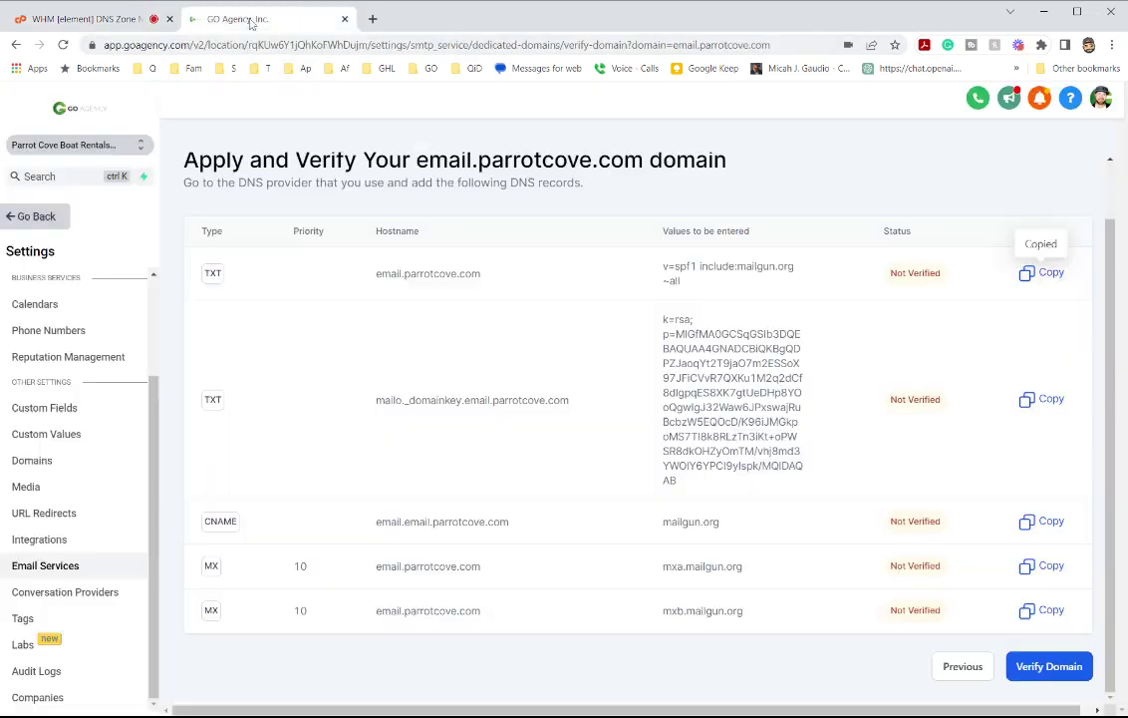
pyautogui.click(1050, 400)
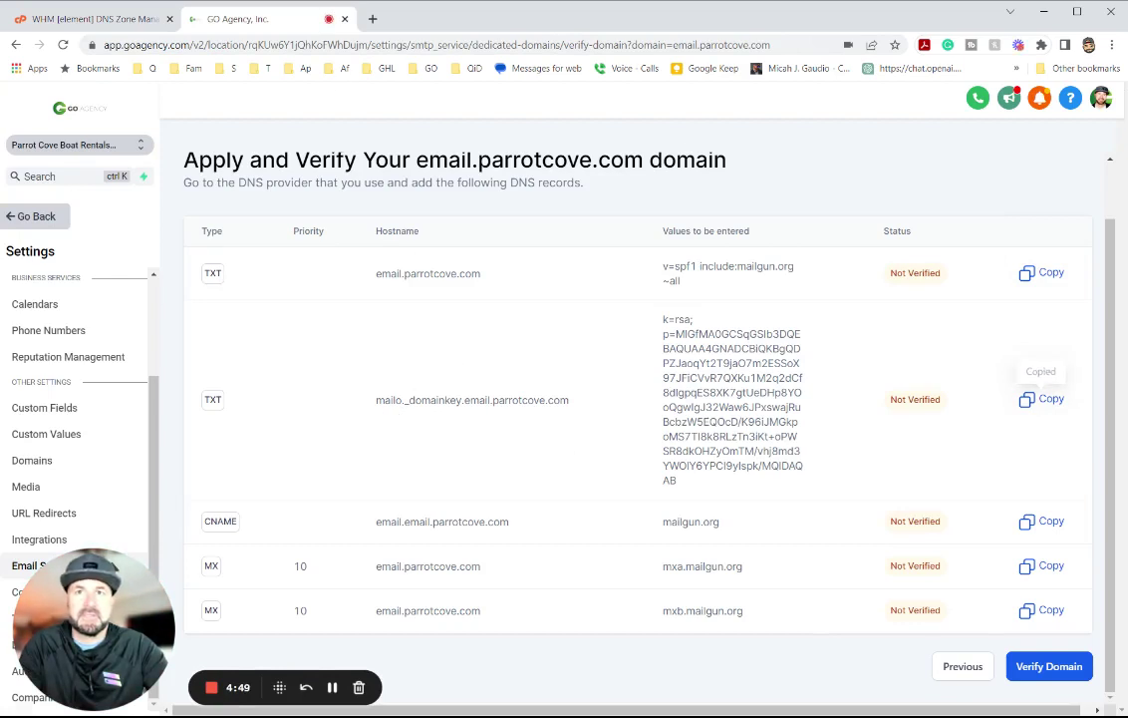
pyautogui.moveTo(371, 400); pyautogui.dragTo(574, 400)
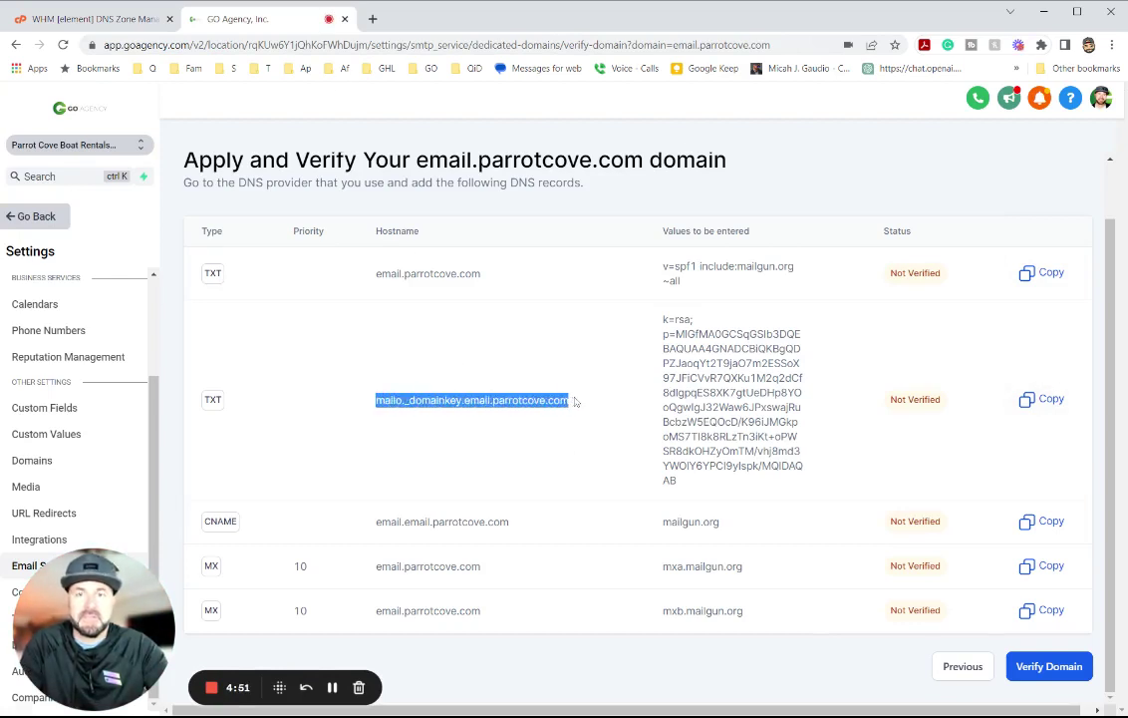
pyautogui.click(90, 19)
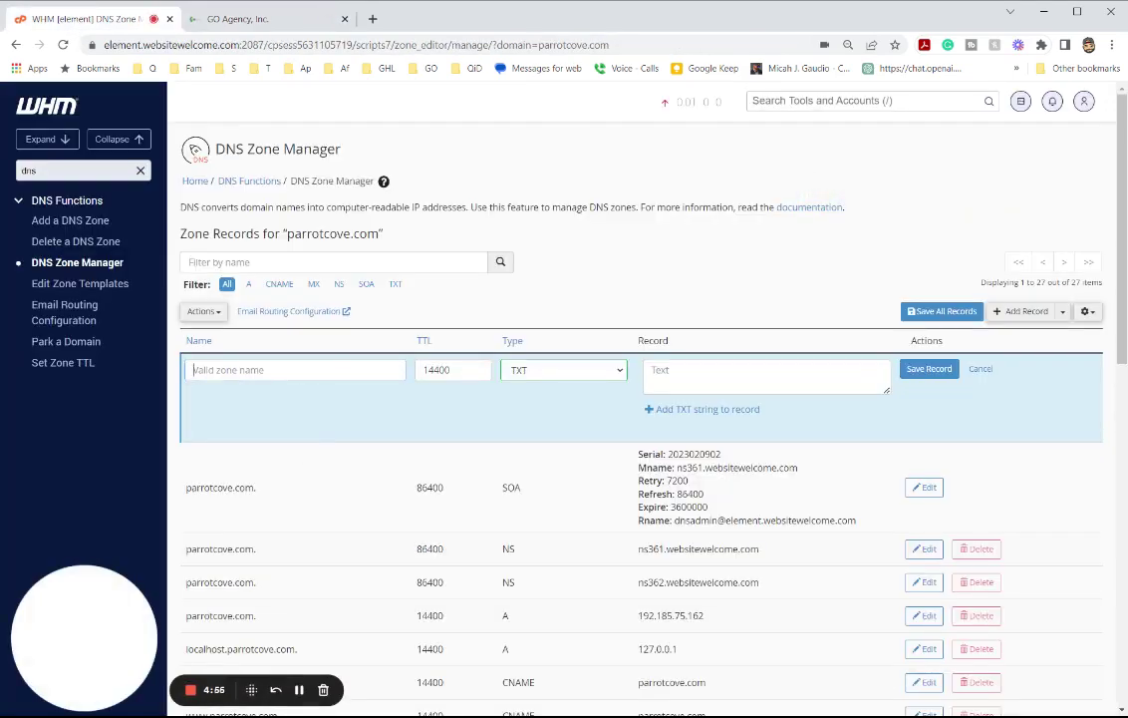
pyautogui.hotkey('ctrl', 'v')
pyautogui.press('Tab')
pyautogui.press('Tab')
pyautogui.press('Tab')
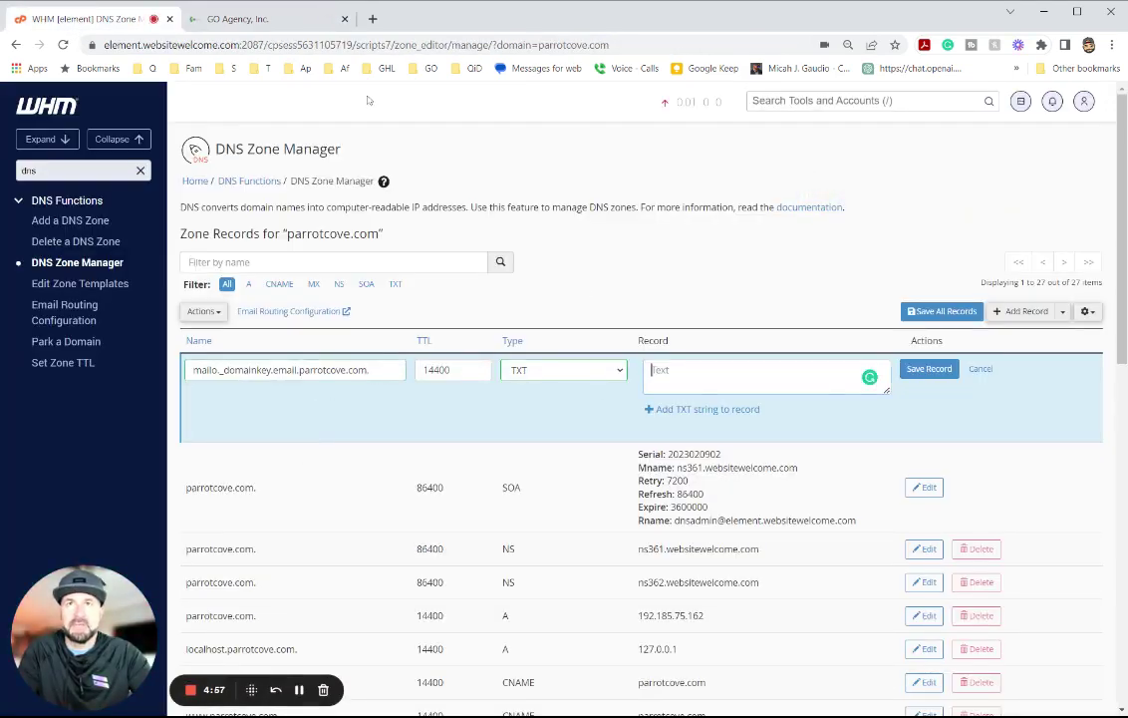
# Fill the record value with the Mailgun k=rsa DKIM key and save the TXT record
pyautogui.click(239, 19)
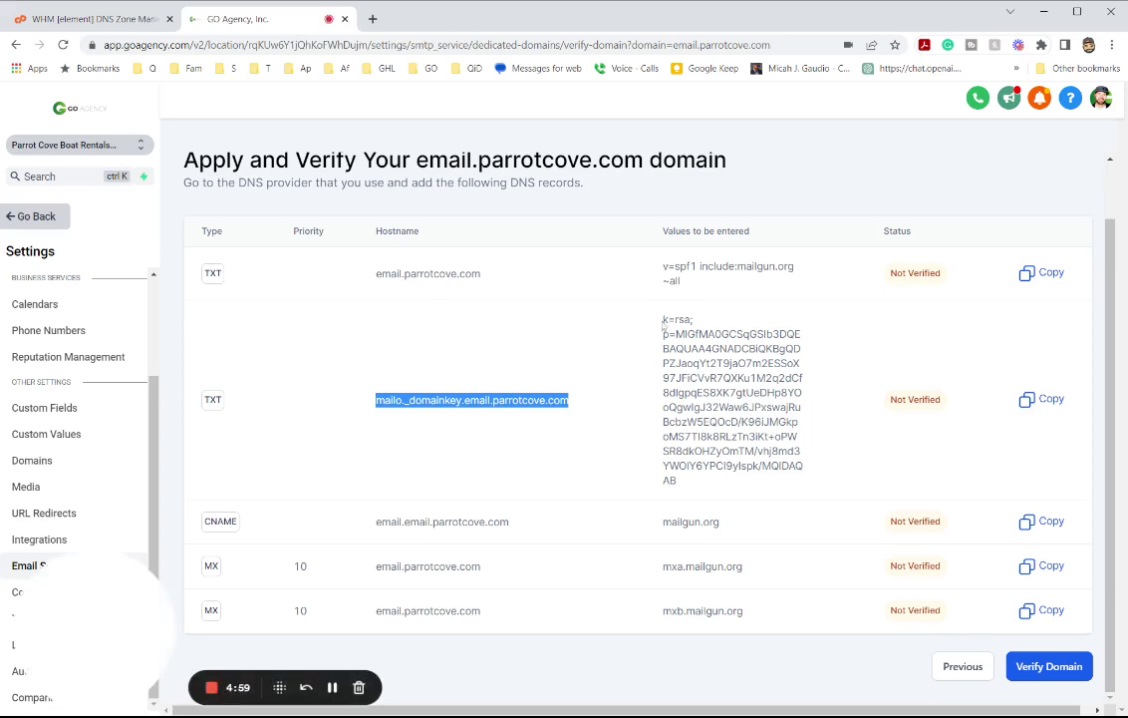
pyautogui.moveTo(663, 320); pyautogui.dragTo(742, 481)
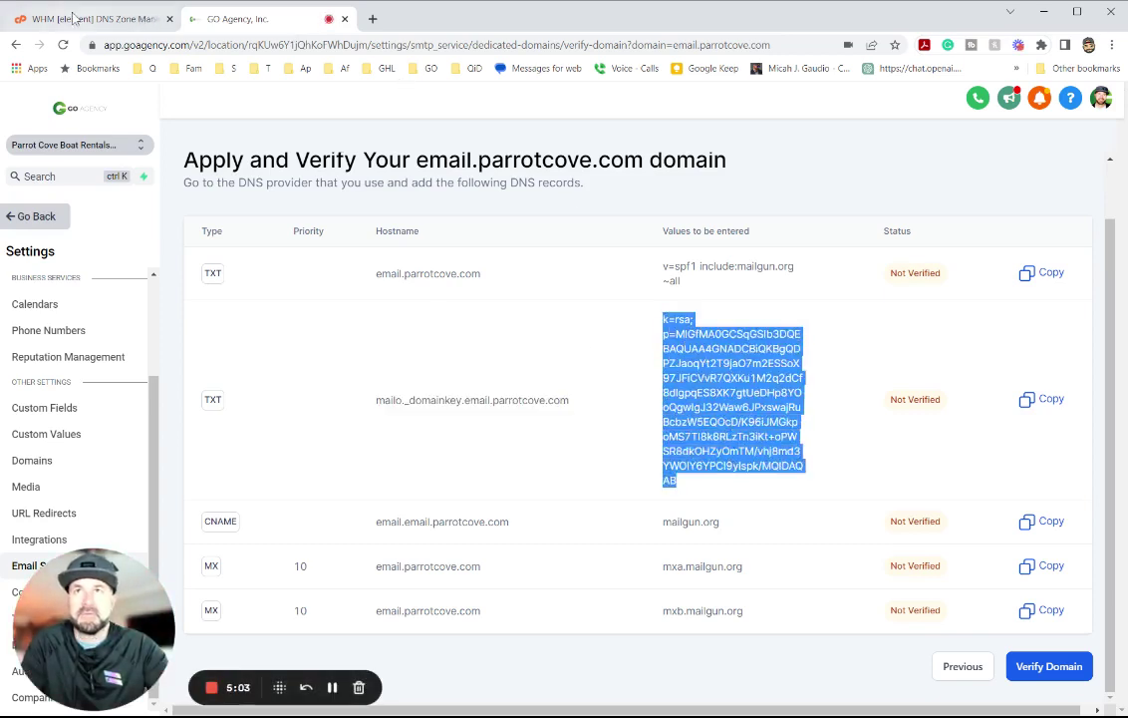
pyautogui.click(95, 19)
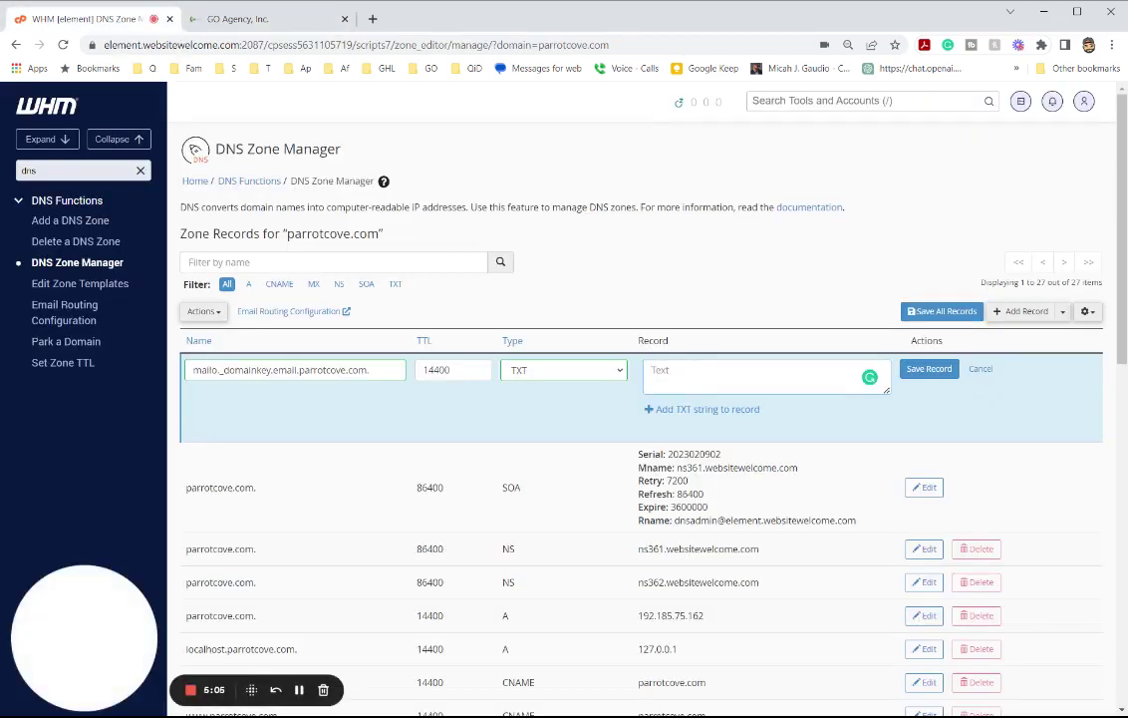
pyautogui.hotkey('ctrl', 'v')
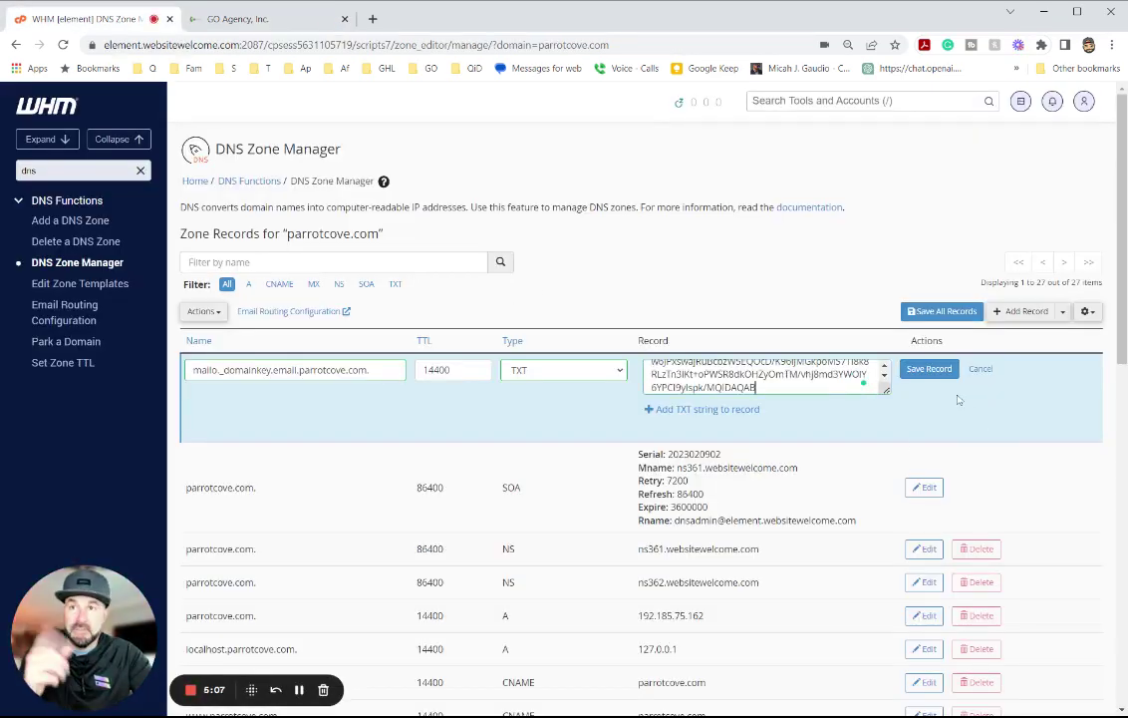
pyautogui.click(929, 369)
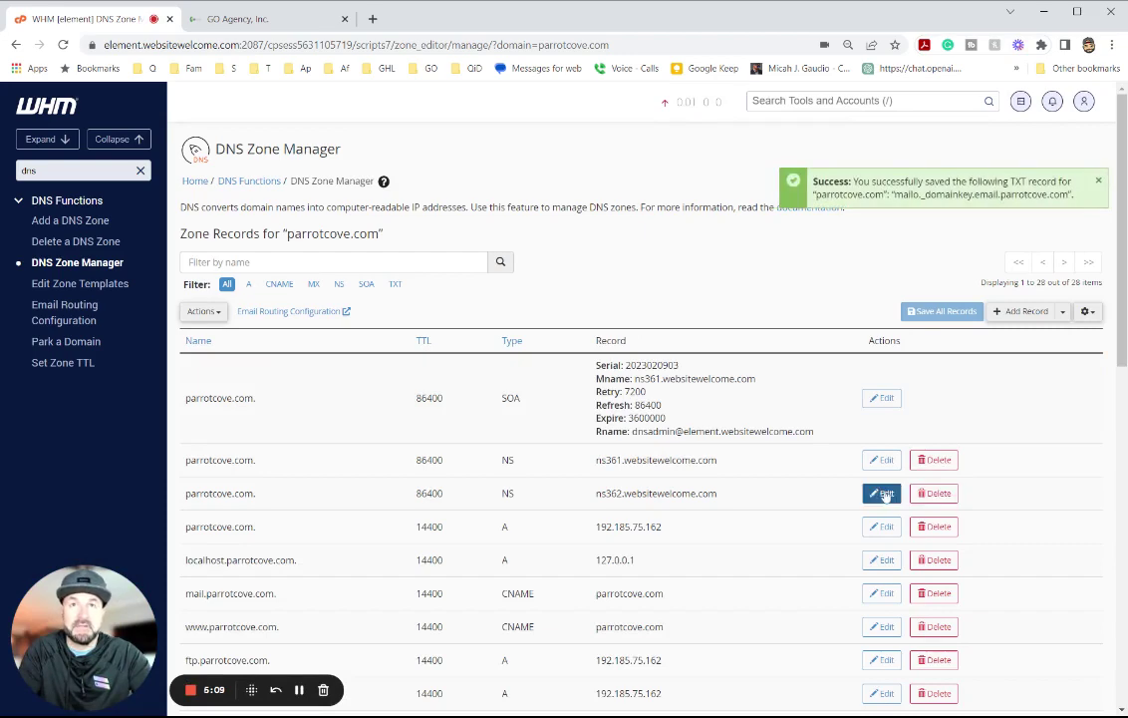
# Start a new CNAME record named email.email.parrotcove.com, without the stray leading space
pyautogui.click(229, 20)
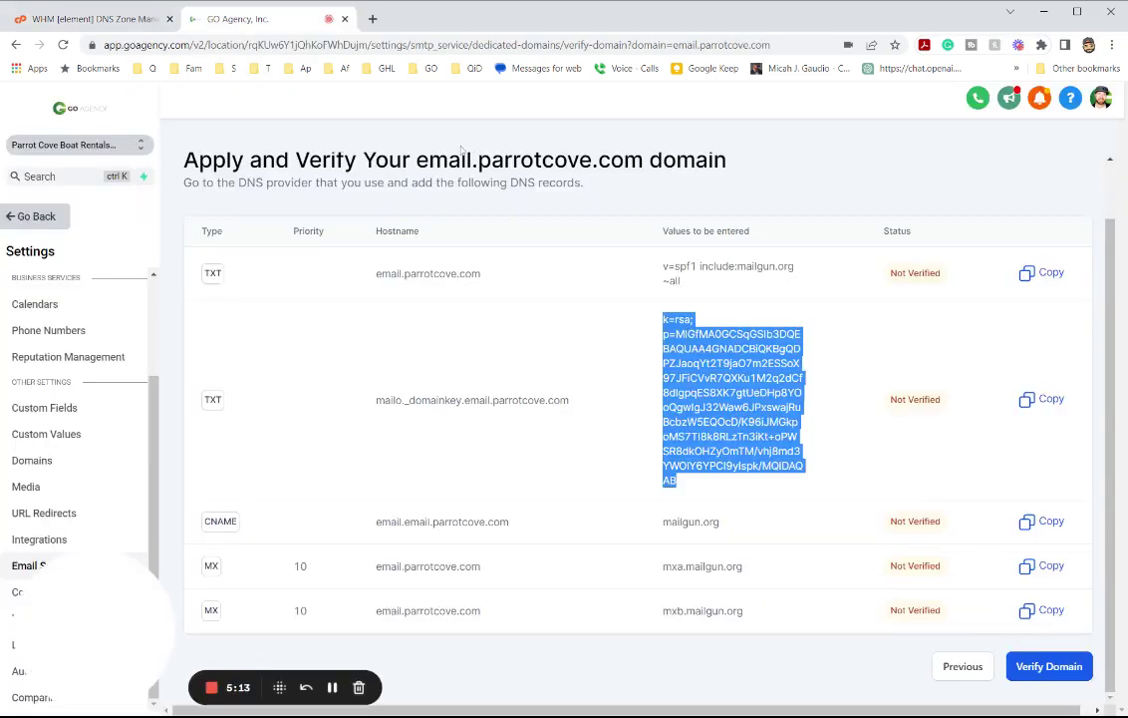
pyautogui.click(1042, 522)
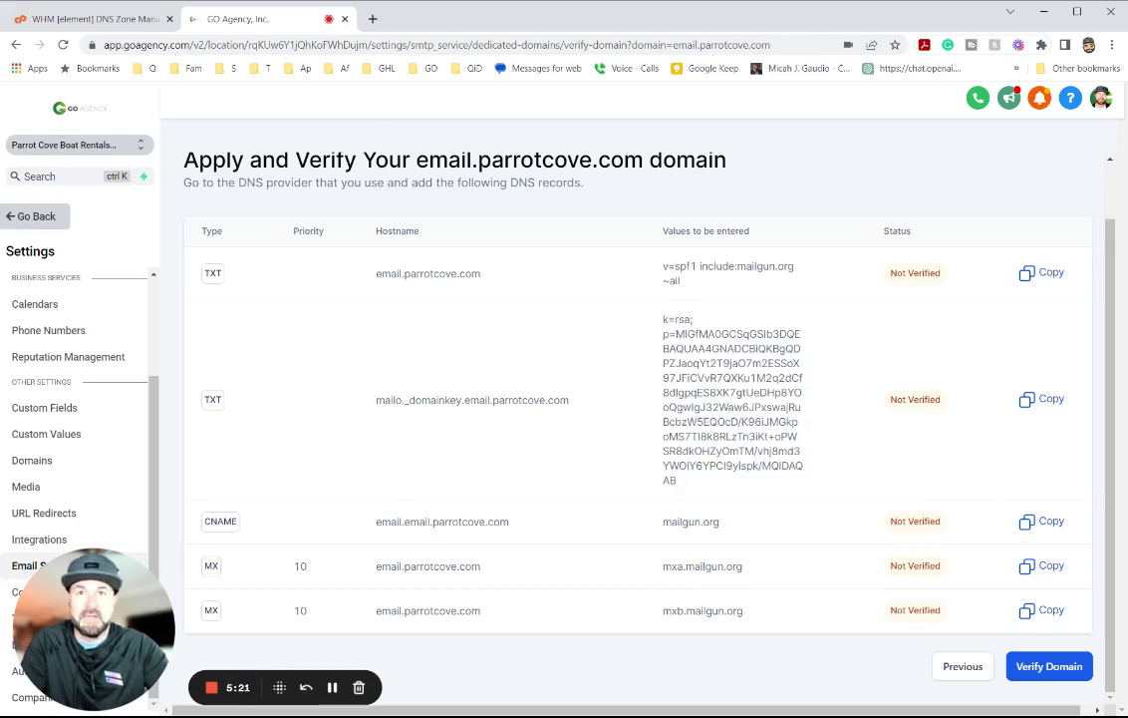
pyautogui.moveTo(514, 531); pyautogui.dragTo(343, 524)
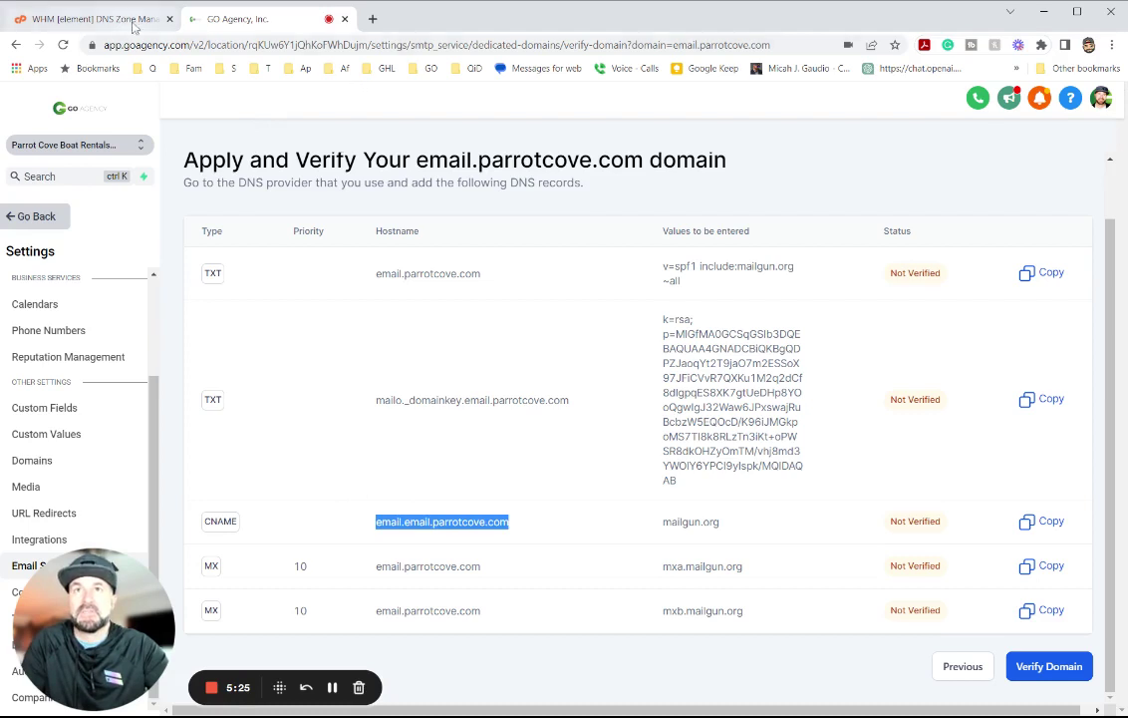
pyautogui.click(133, 20)
pyautogui.click(1022, 311)
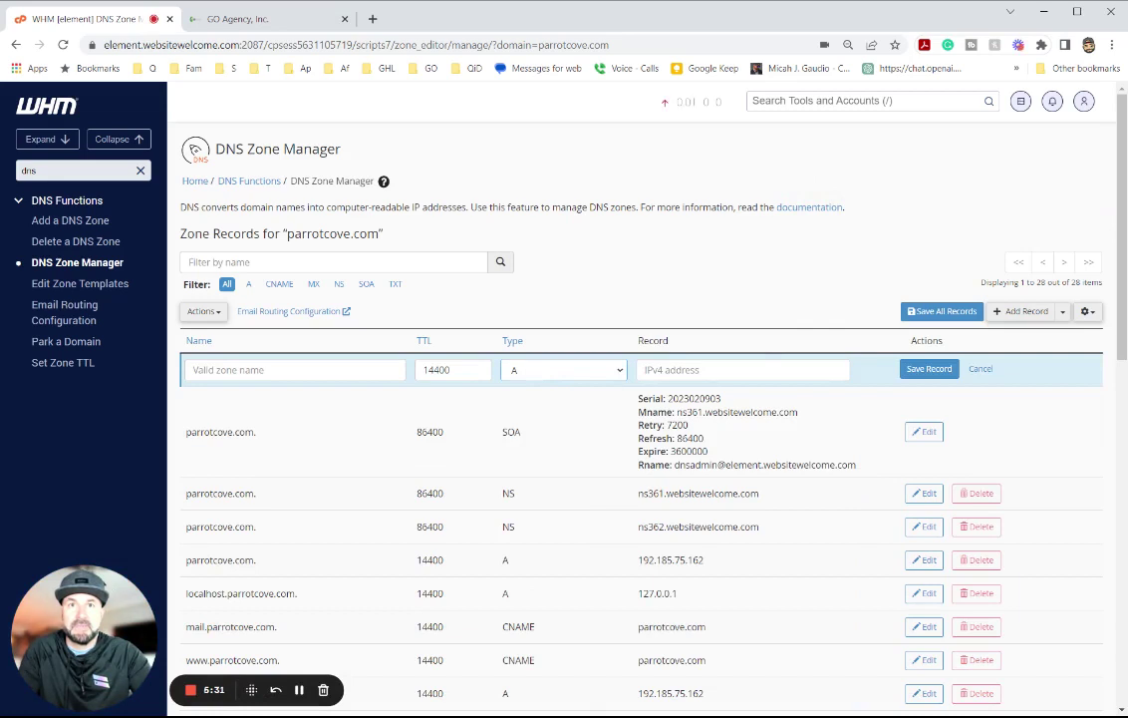
pyautogui.click(528, 434)
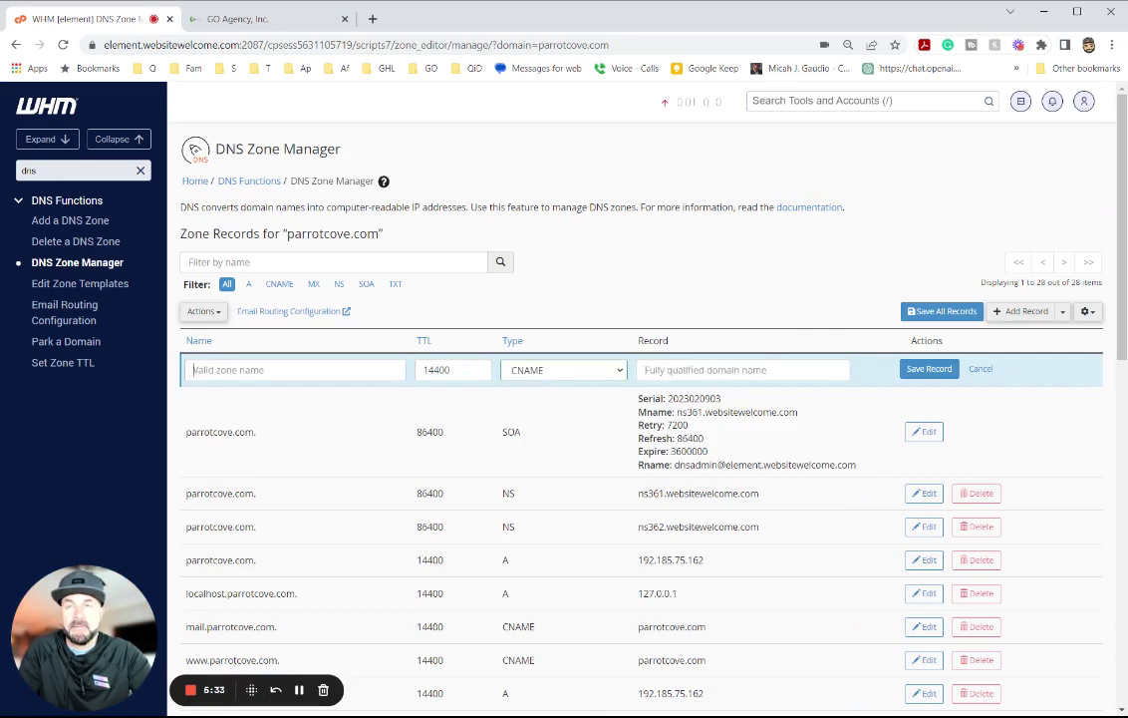
pyautogui.hotkey('ctrl', 'v')
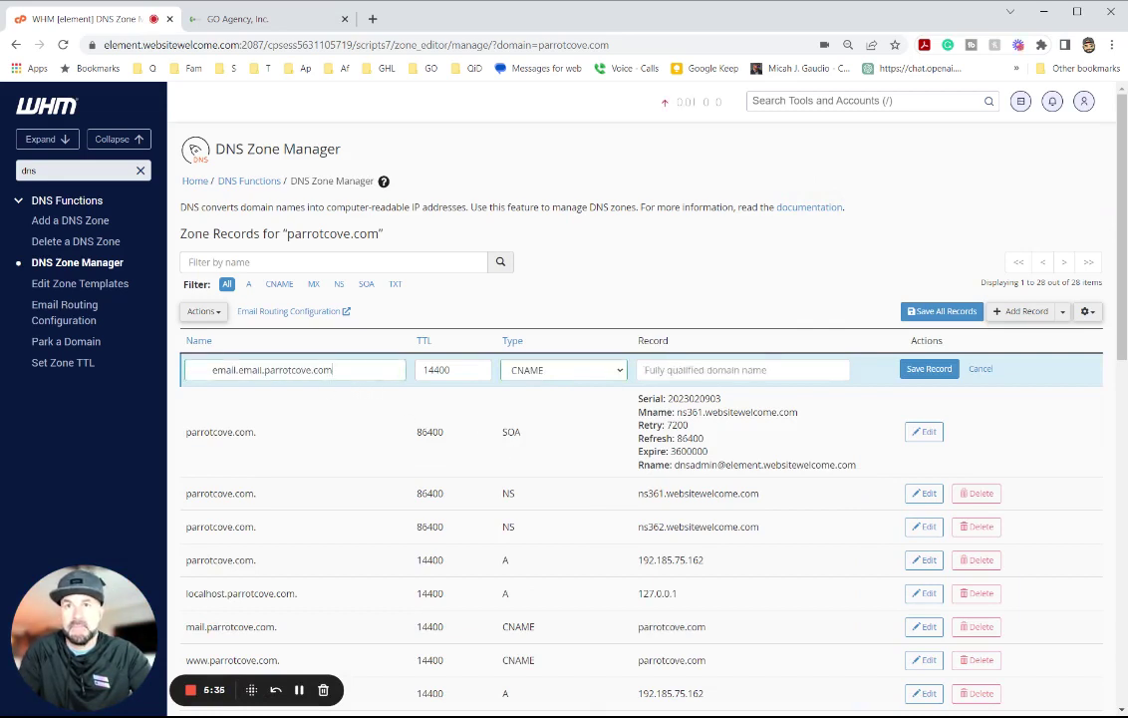
pyautogui.press('Home')
pyautogui.hotkey('shift', 'Right')
pyautogui.hotkey('shift', 'Right')
pyautogui.hotkey('shift', 'Right')
pyautogui.hotkey('shift', 'Right')
pyautogui.hotkey('shift', 'Right')
pyautogui.press('BackSpace')
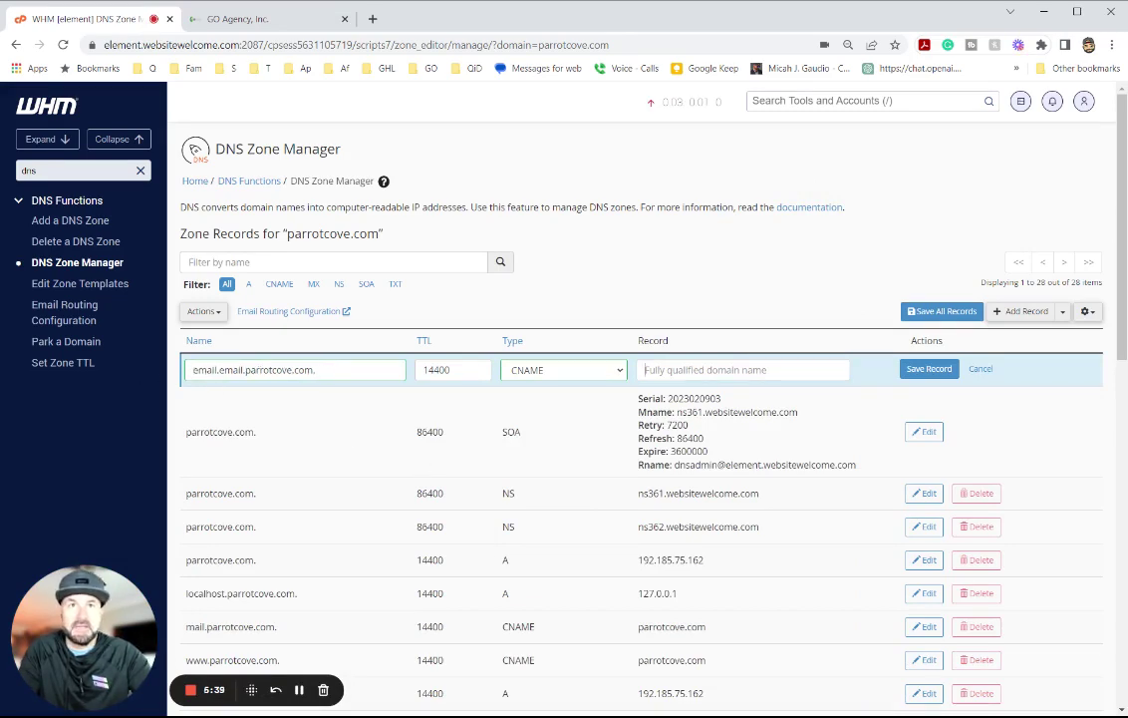
# Point the CNAME record to mailgun.org and save it
pyautogui.click(291, 15)
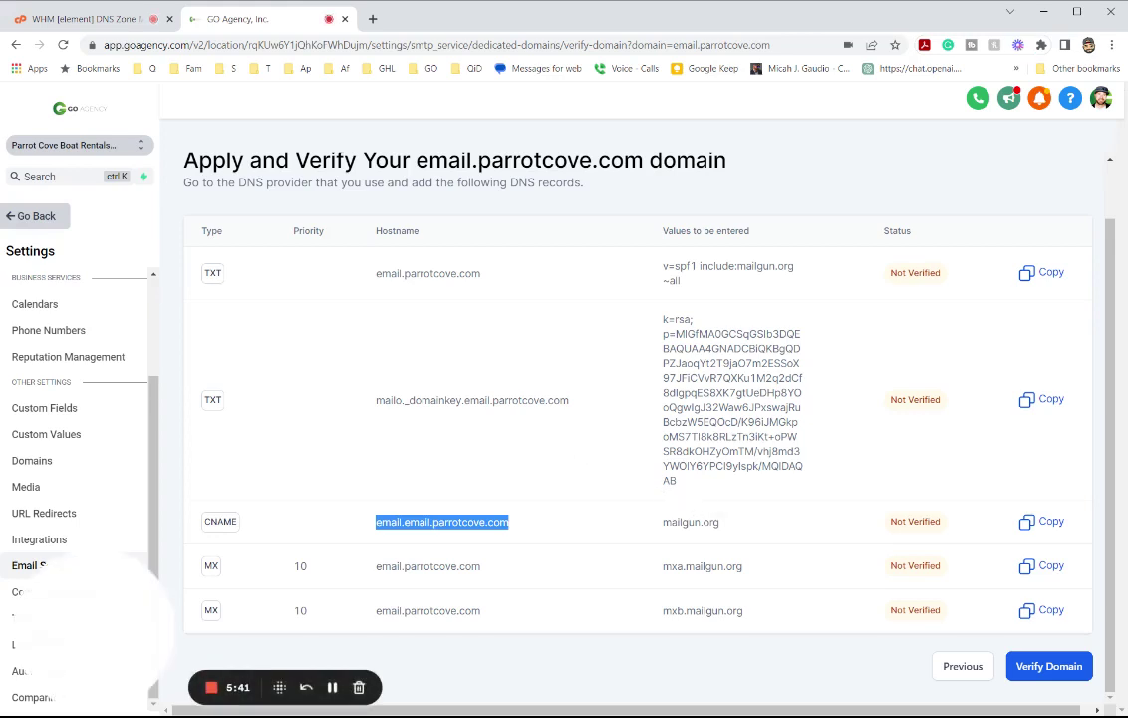
pyautogui.moveTo(721, 524); pyautogui.dragTo(663, 522)
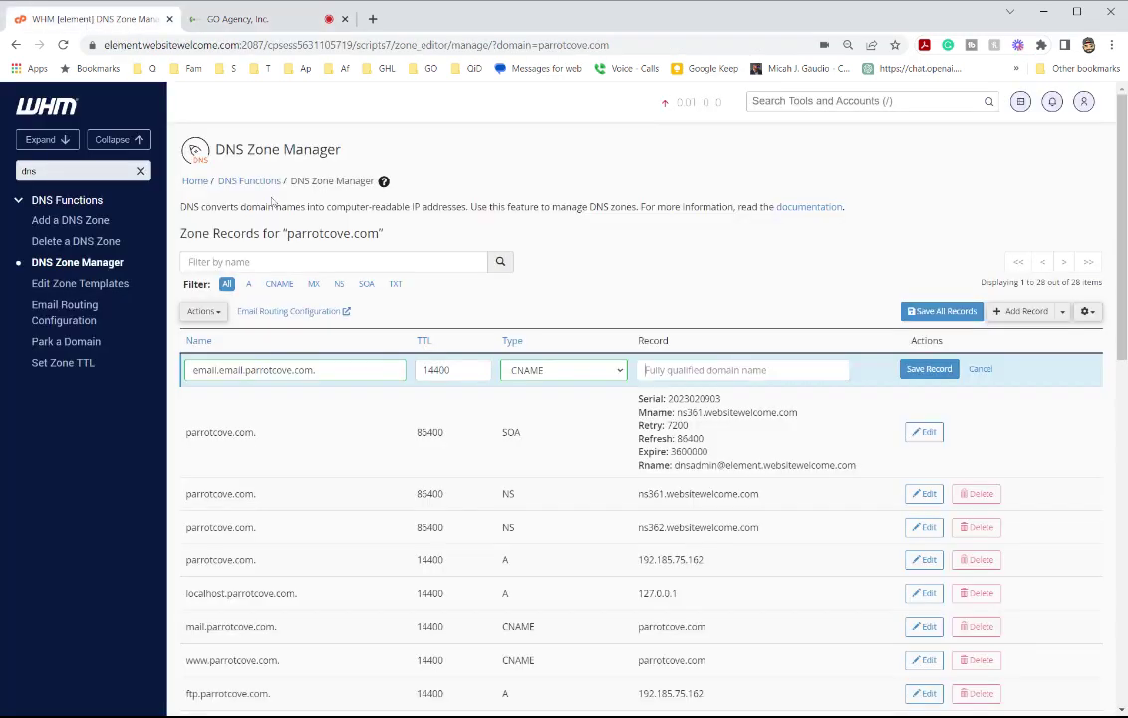
pyautogui.click(85, 18)
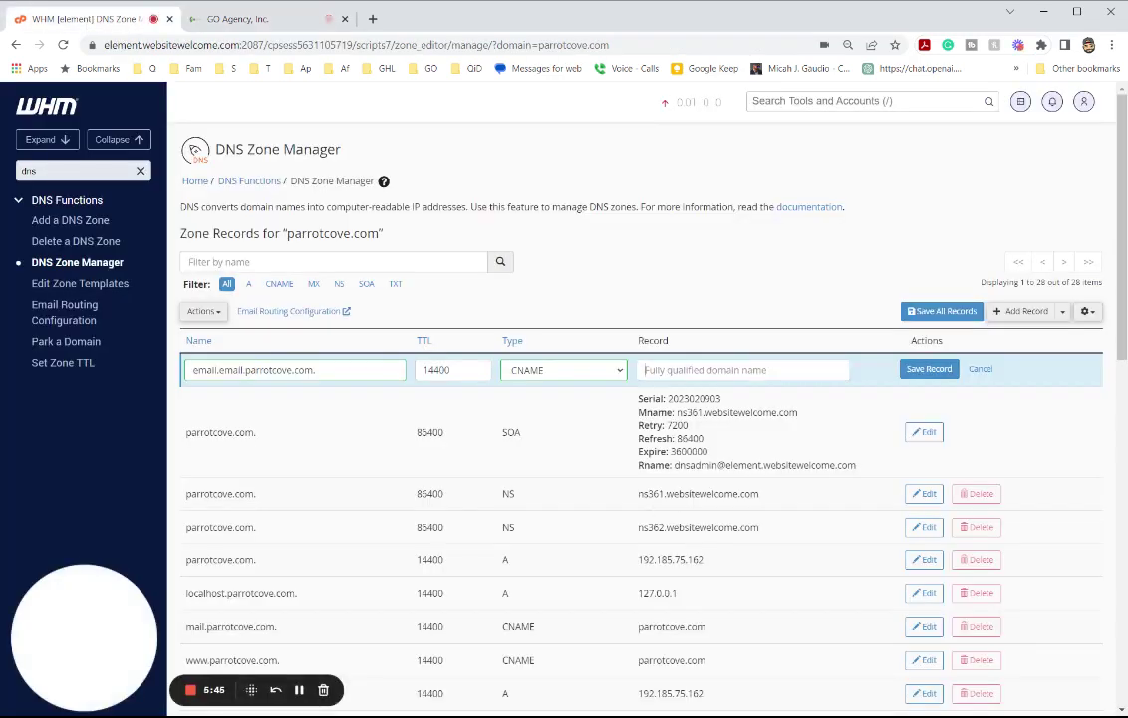
pyautogui.hotkey('ctrl', 'v')
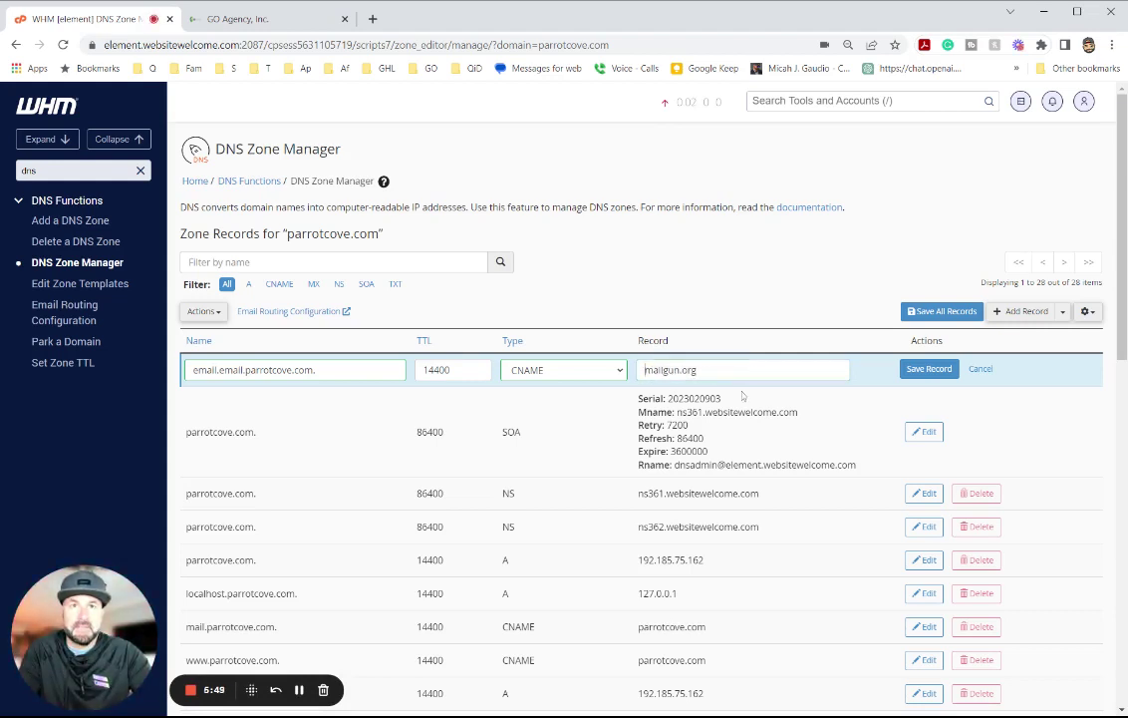
pyautogui.click(928, 369)
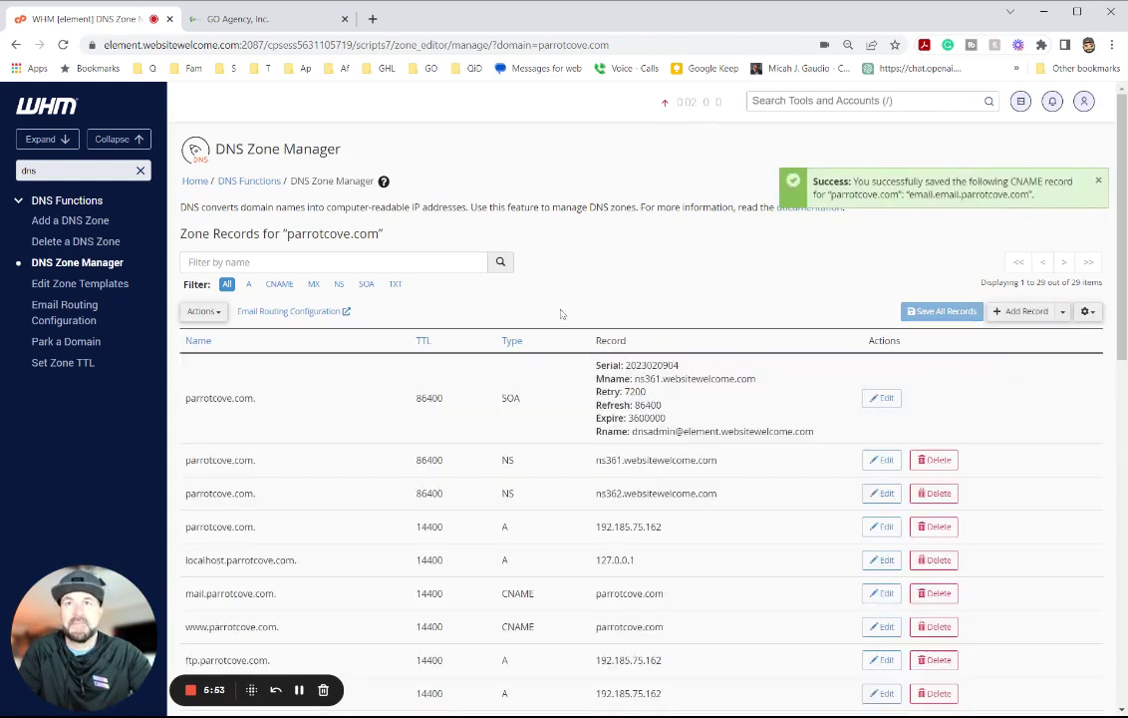
pyautogui.click(1020, 311)
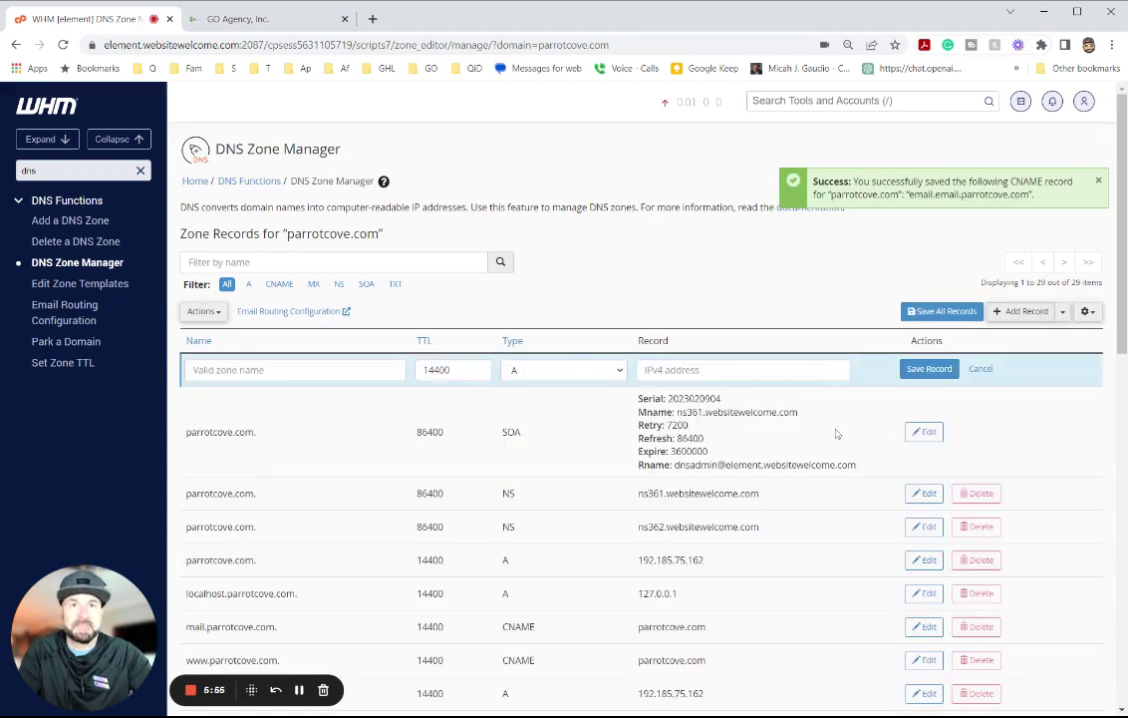
pyautogui.click(593, 384)
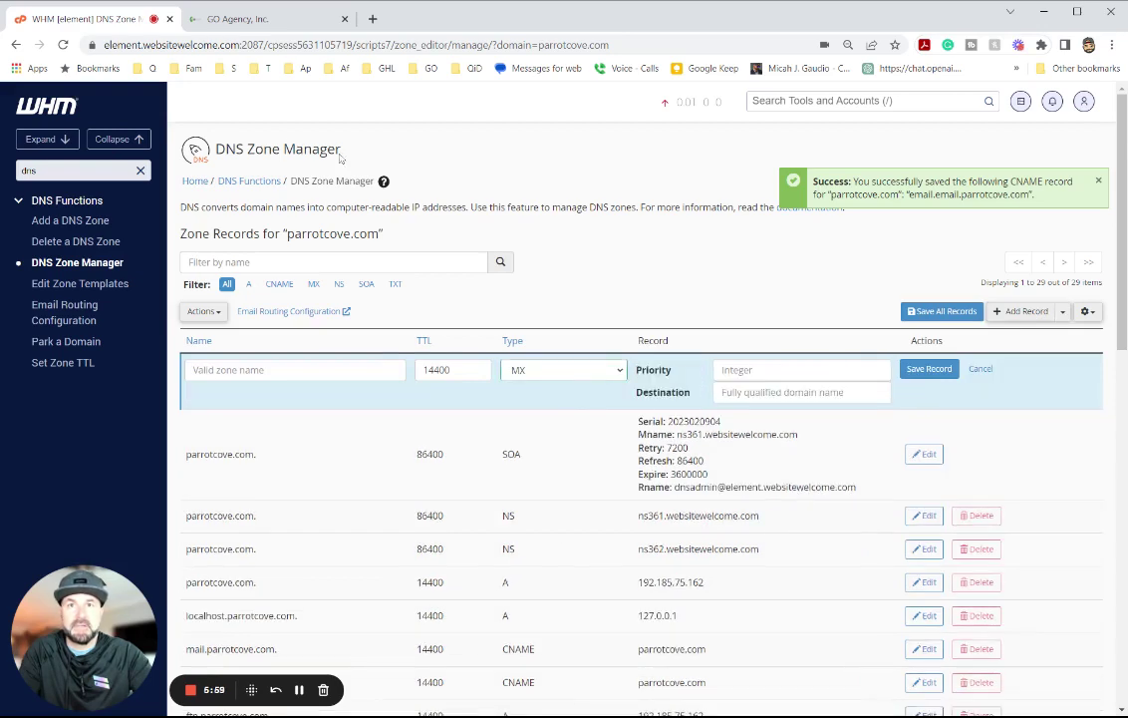
pyautogui.click(204, 19)
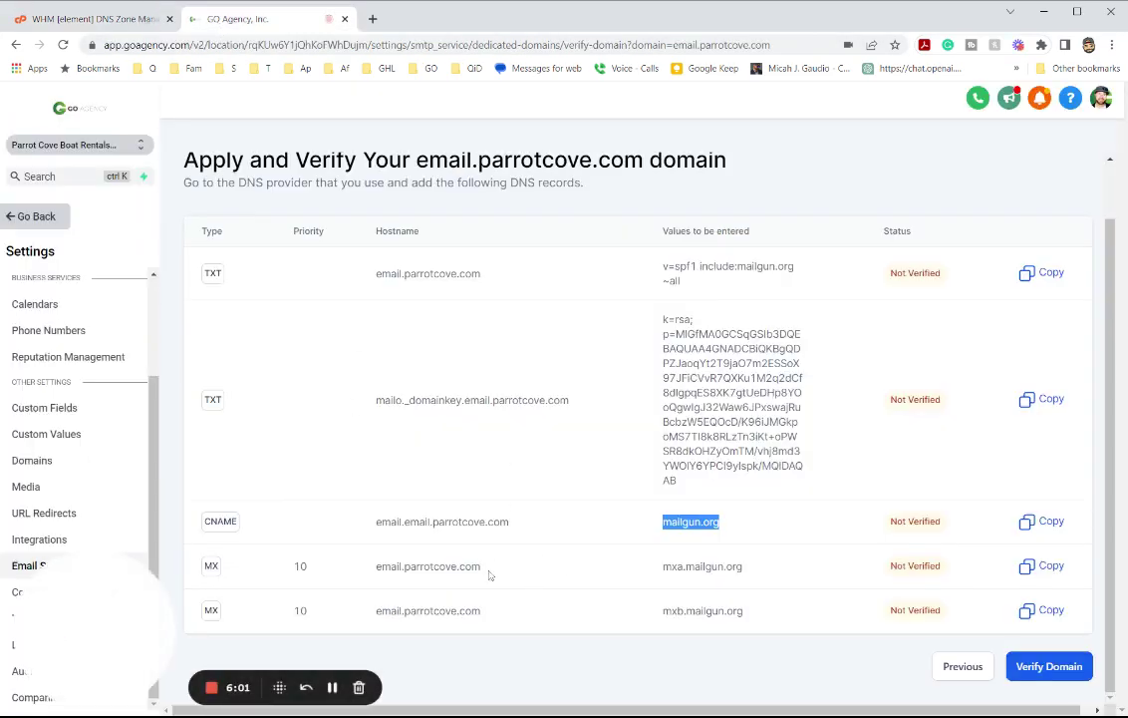
pyautogui.doubleClick(736, 566)
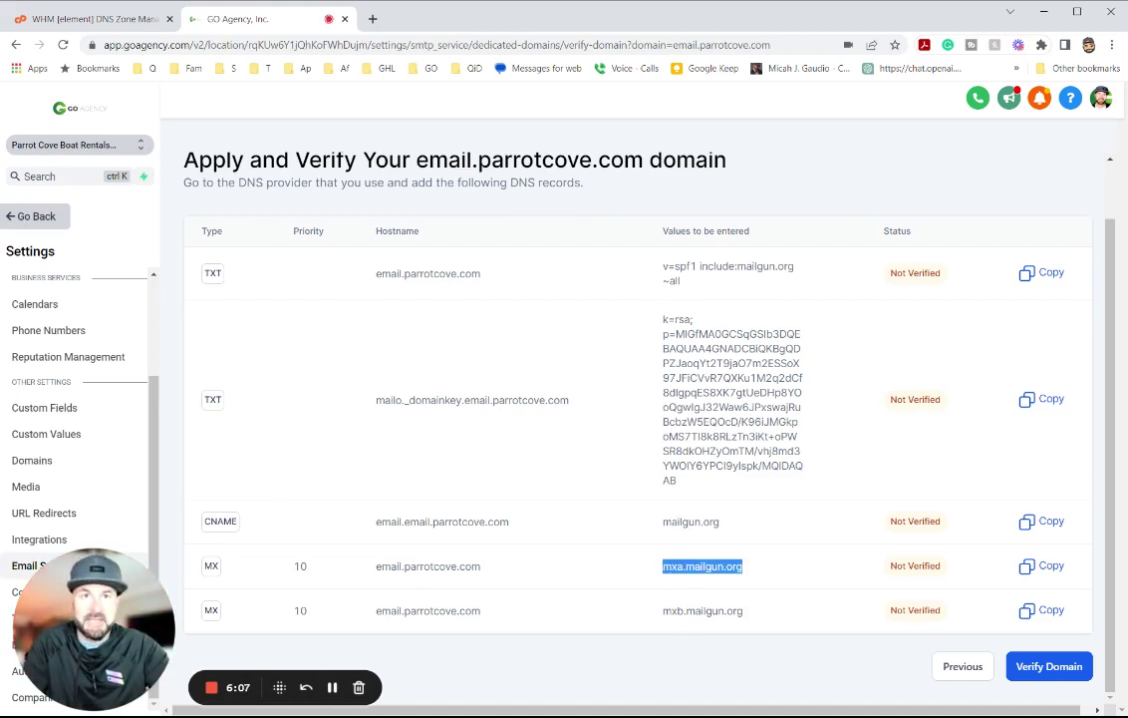
pyautogui.click(1042, 566)
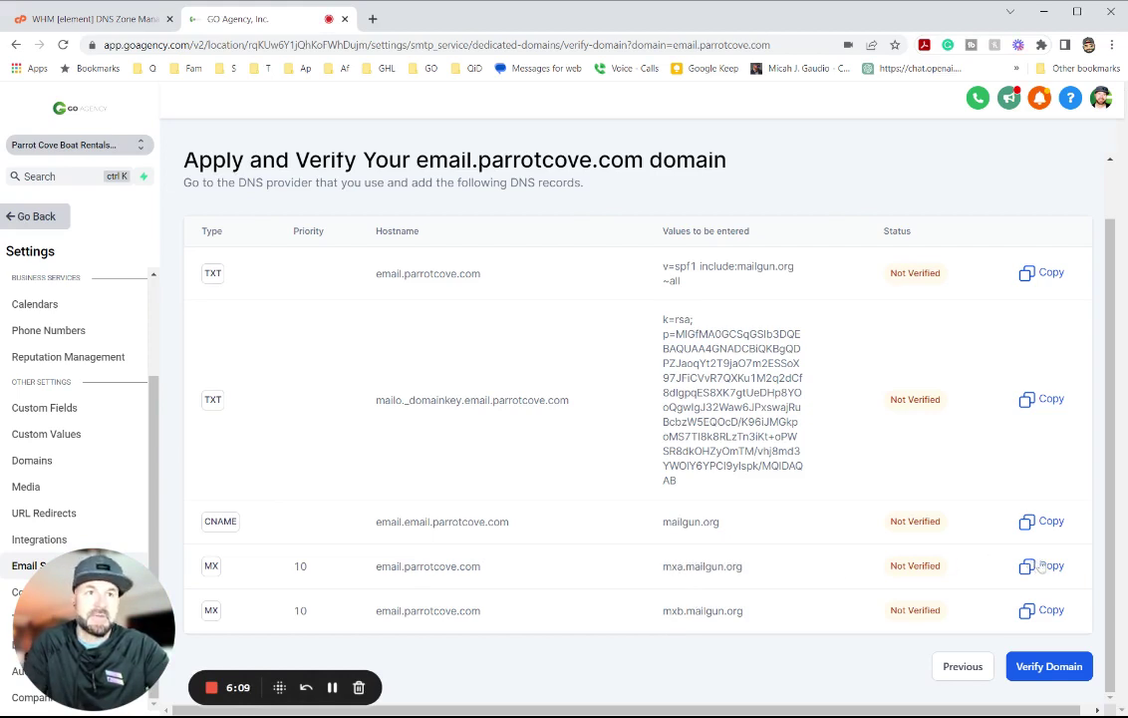
pyautogui.click(95, 19)
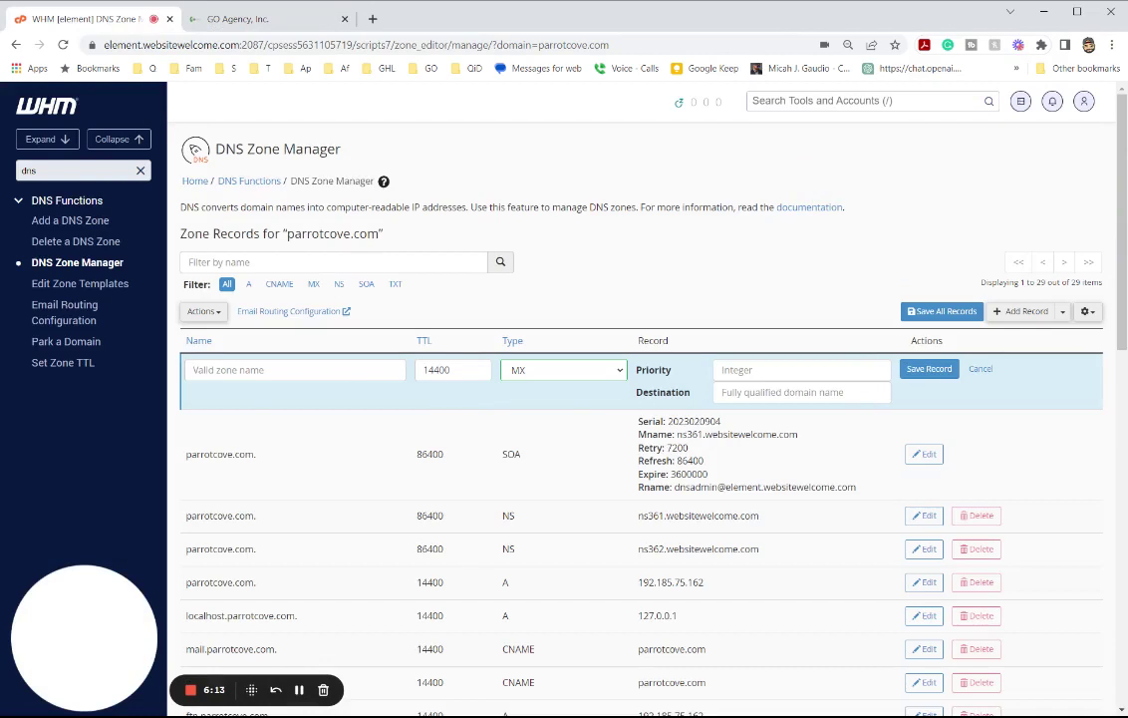
pyautogui.write('email.parr')
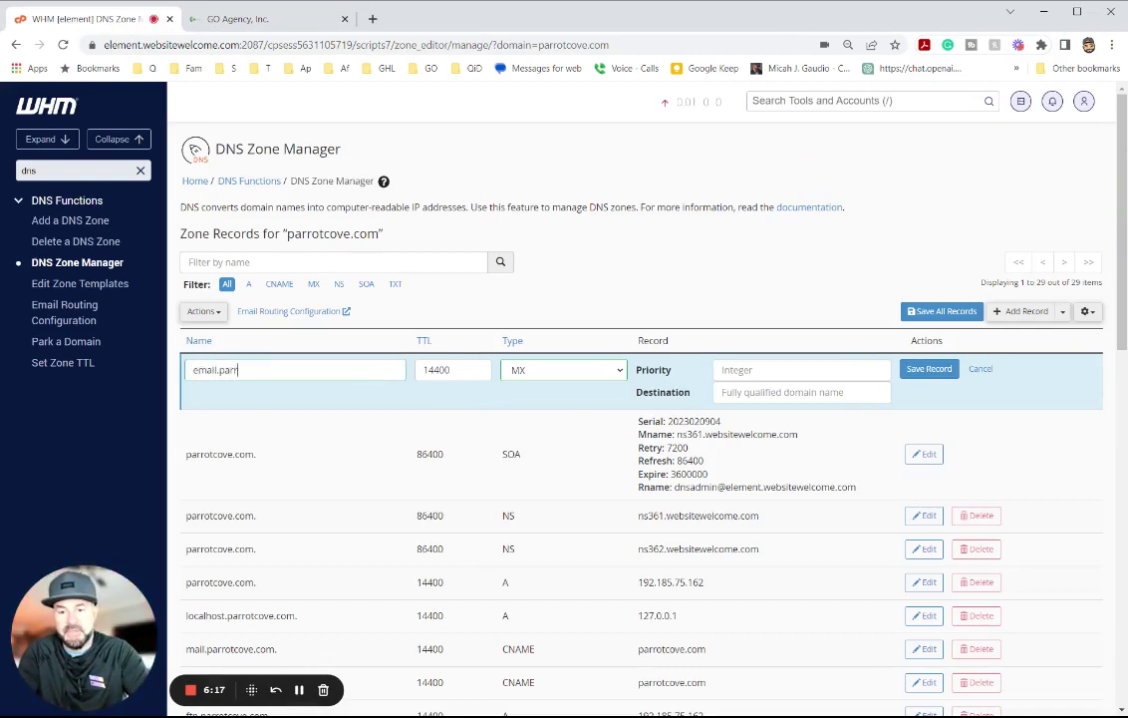
pyautogui.write('otcove')
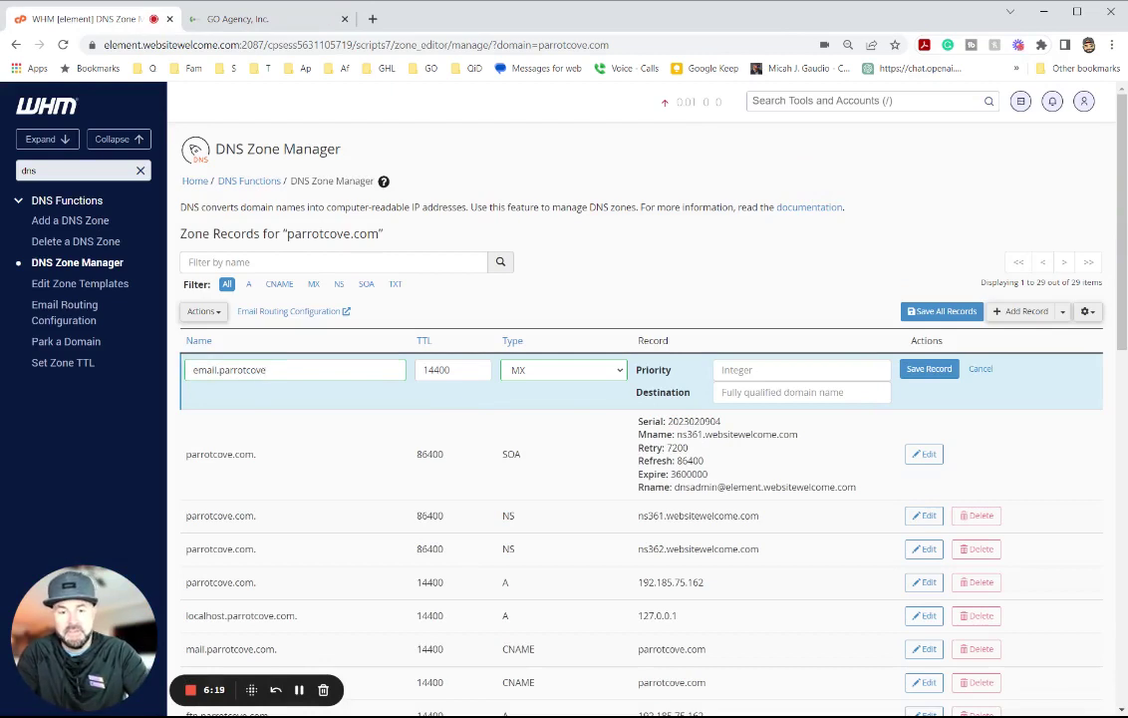
pyautogui.write('.com')
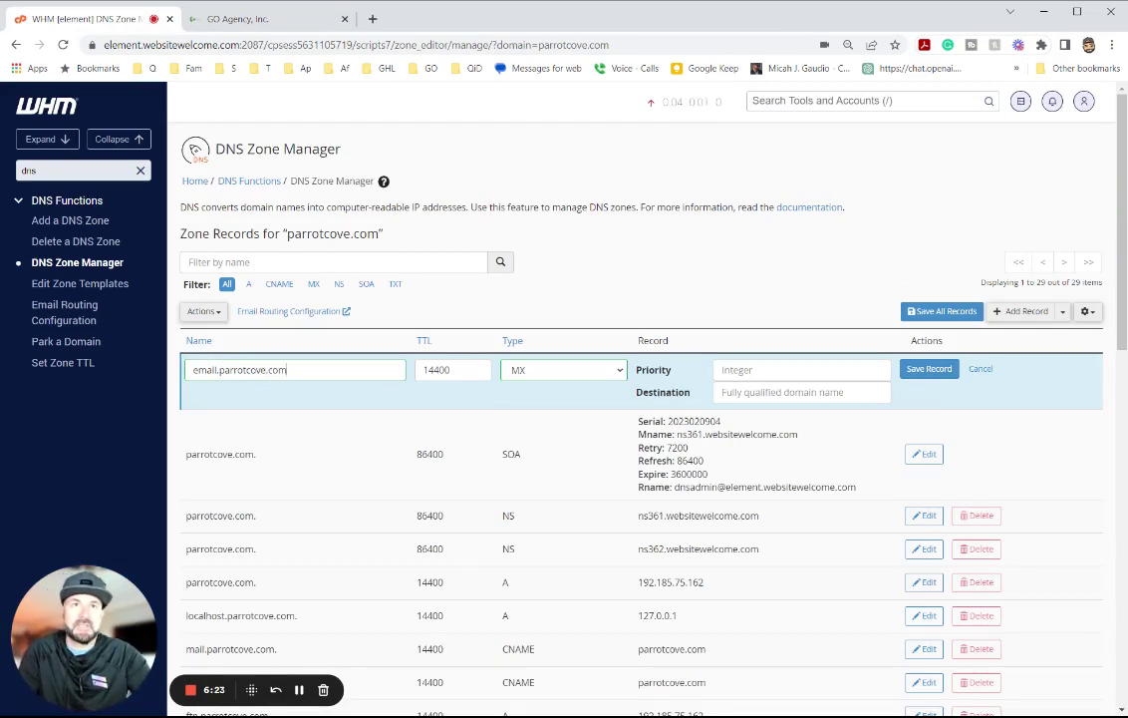
pyautogui.press('Tab')
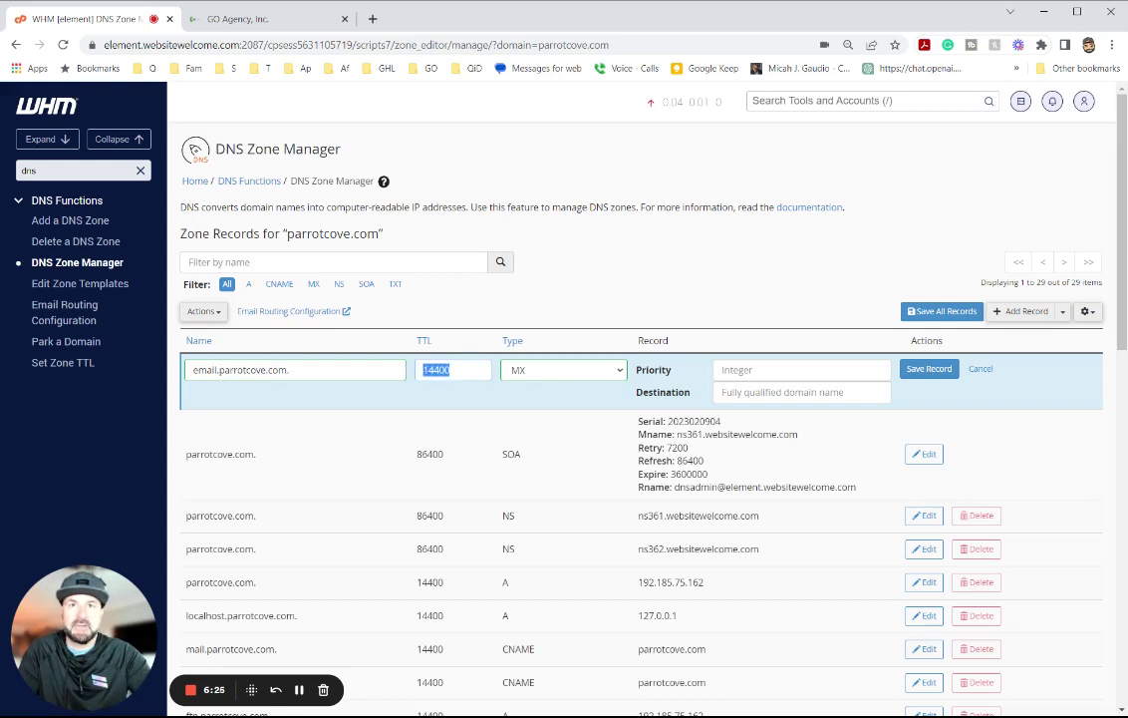
pyautogui.write('10')
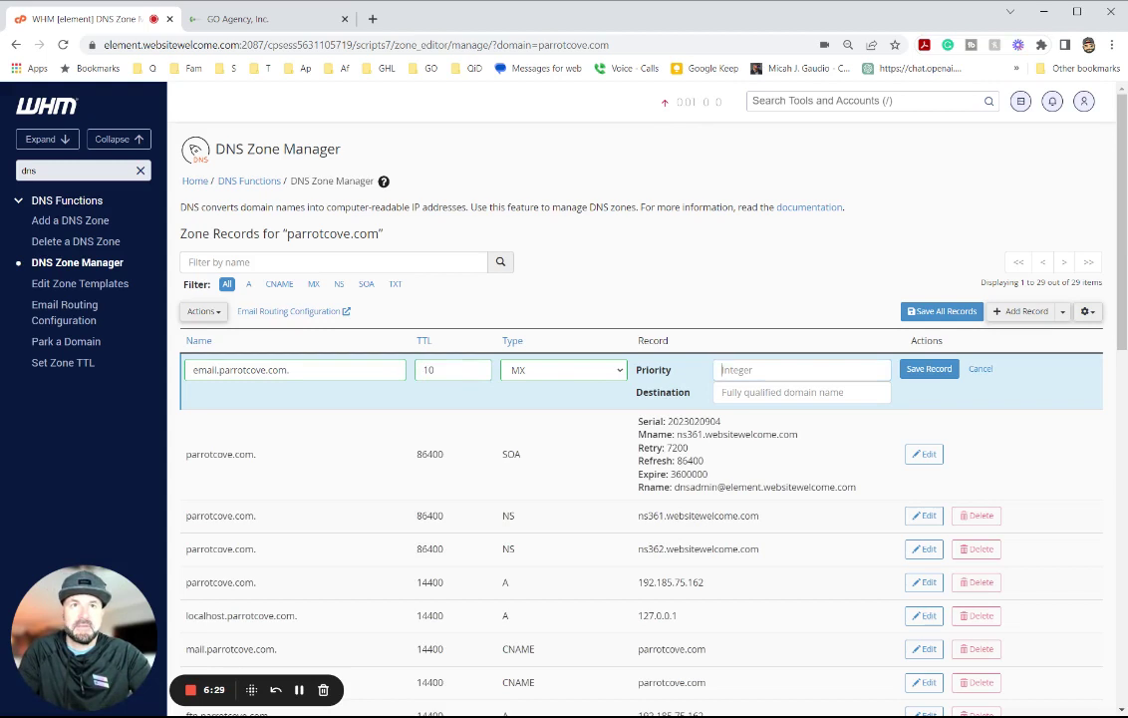
pyautogui.write('mxa.m')
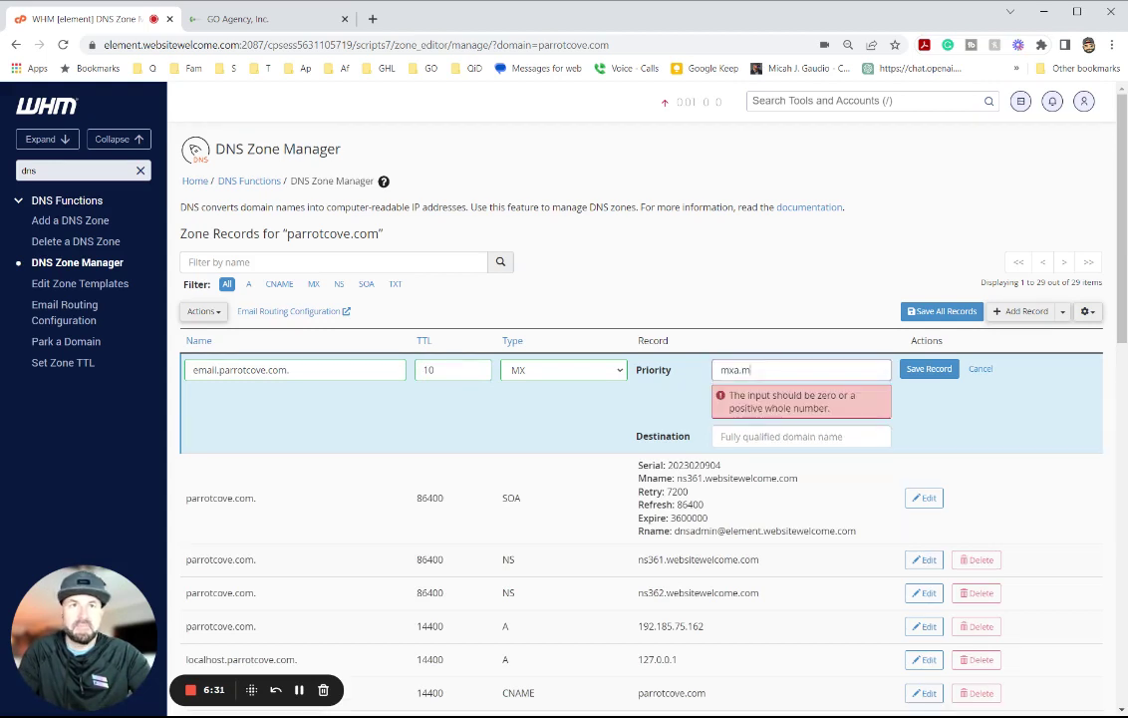
pyautogui.hotkey('ctrl', 'a')
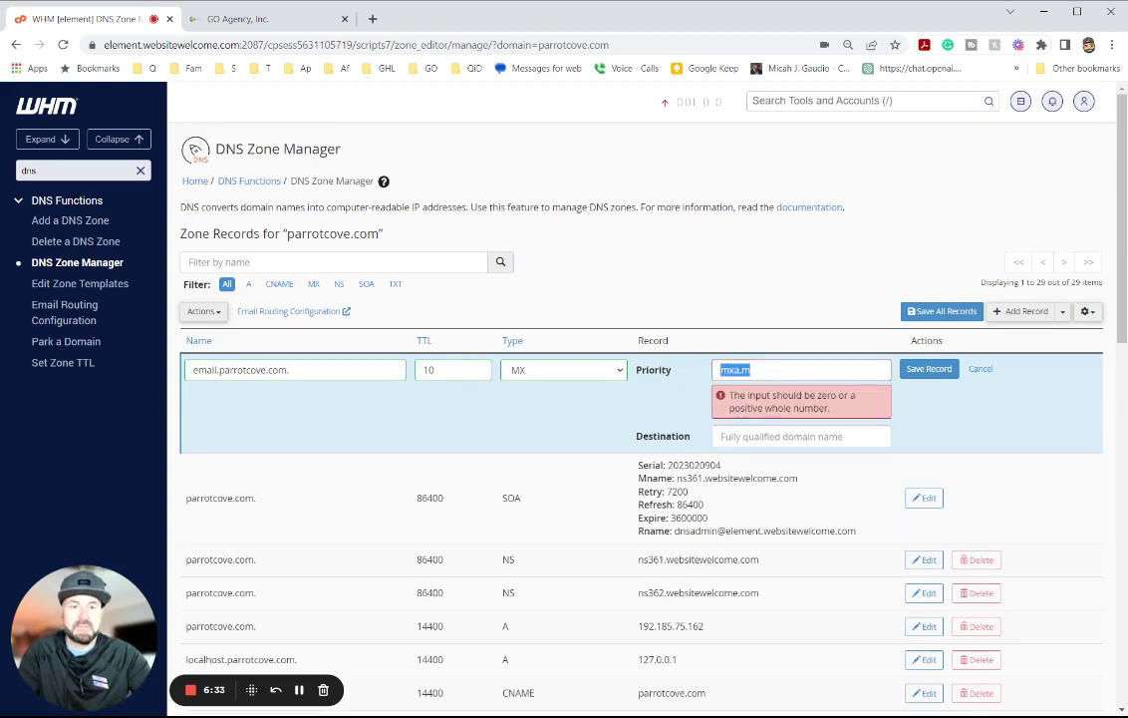
pyautogui.press('BackSpace')
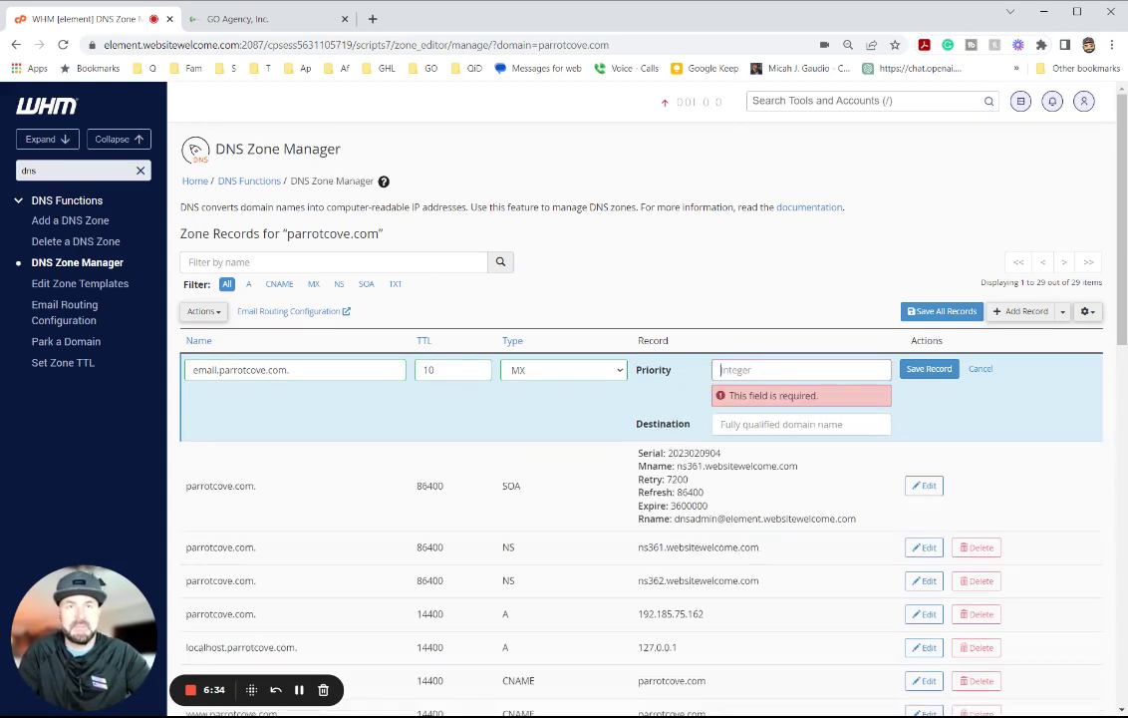
pyautogui.click(244, 19)
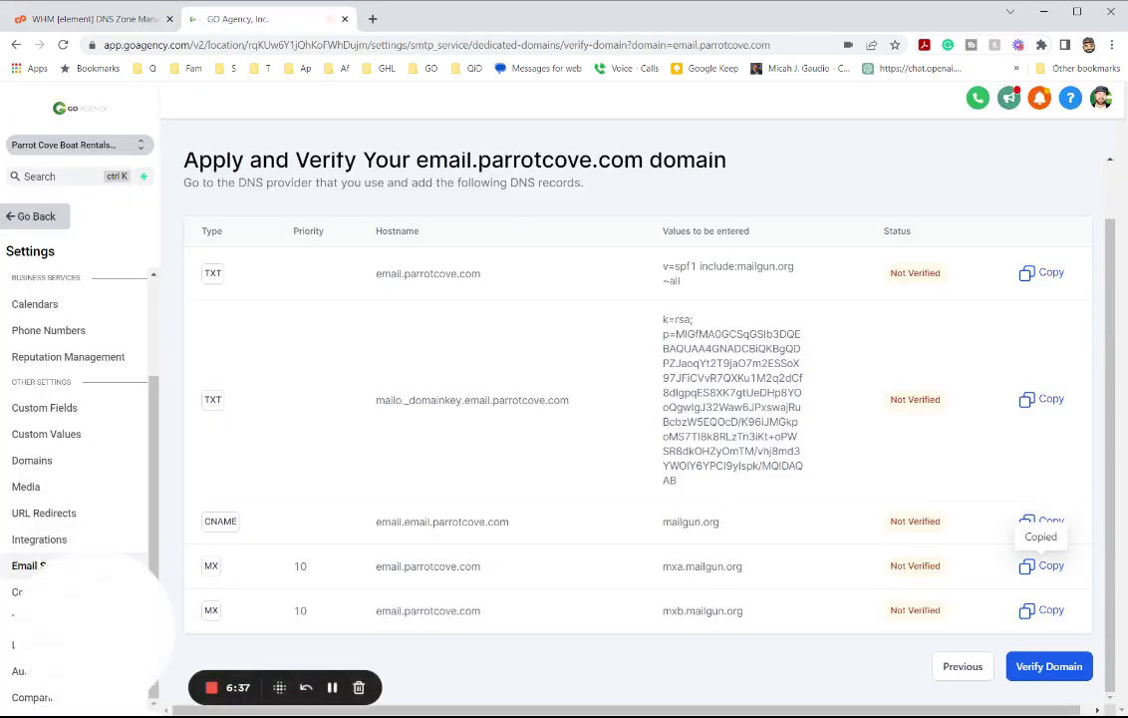
pyautogui.moveTo(749, 566); pyautogui.dragTo(662, 566)
pyautogui.hotkey('ctrl', 'c')
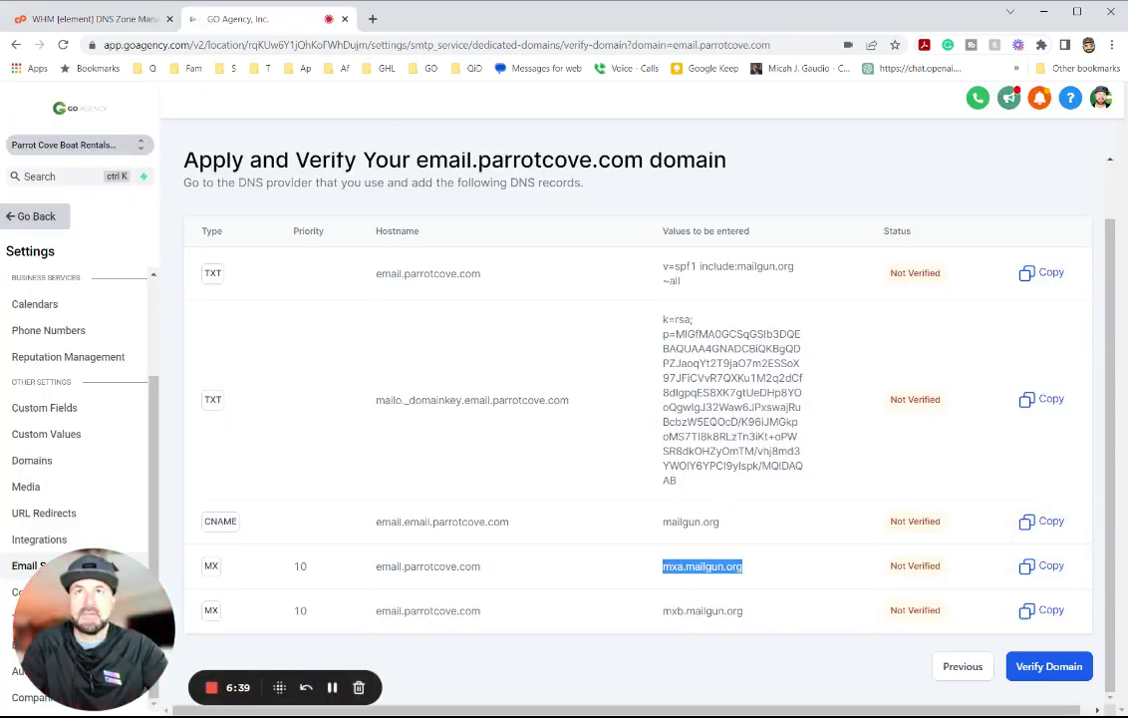
pyautogui.click(95, 18)
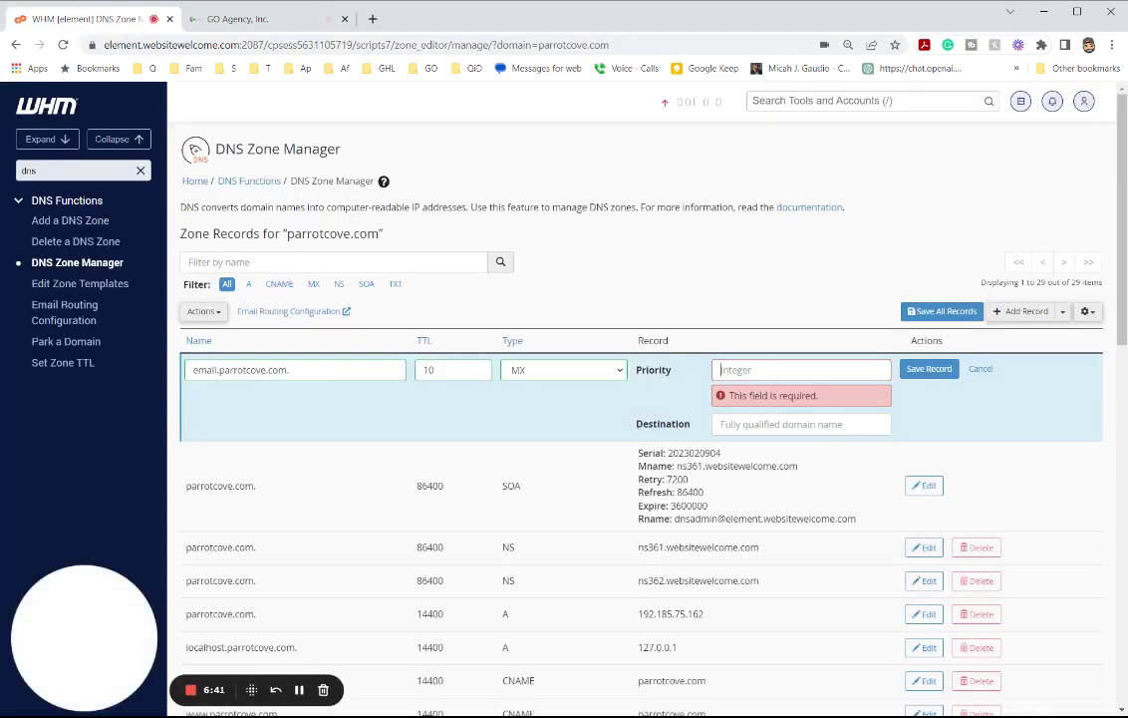
pyautogui.write('mxa.m')
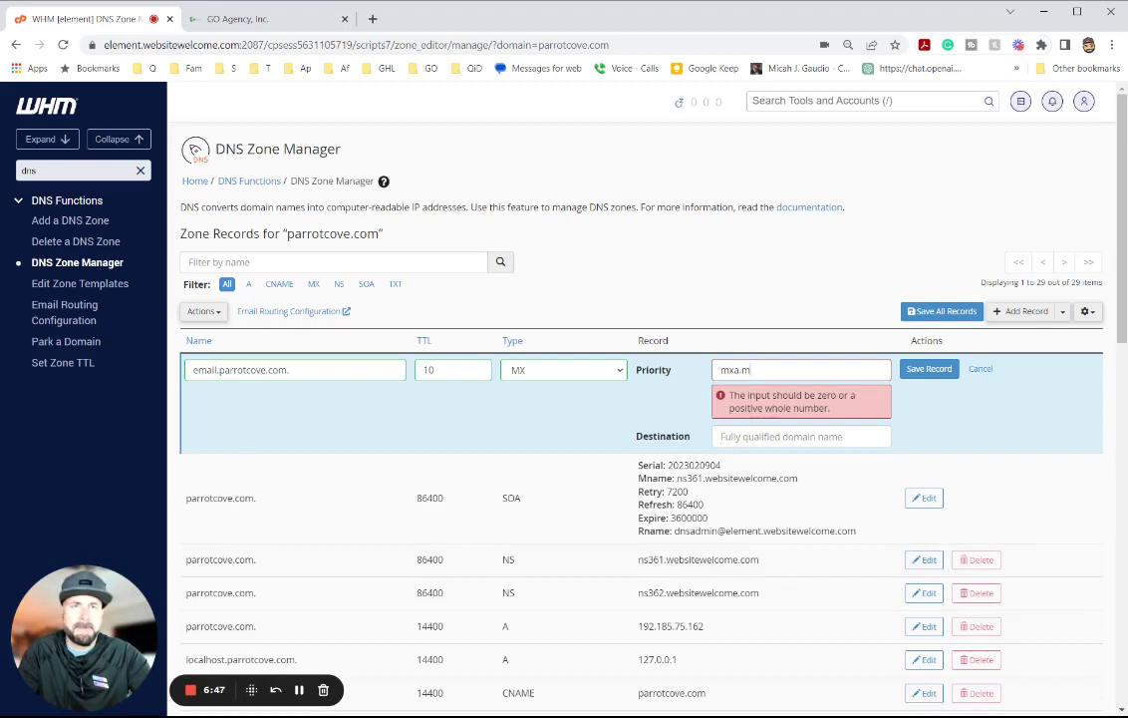
pyautogui.hotkey('ctrl', 'a')
pyautogui.press('BackSpace')
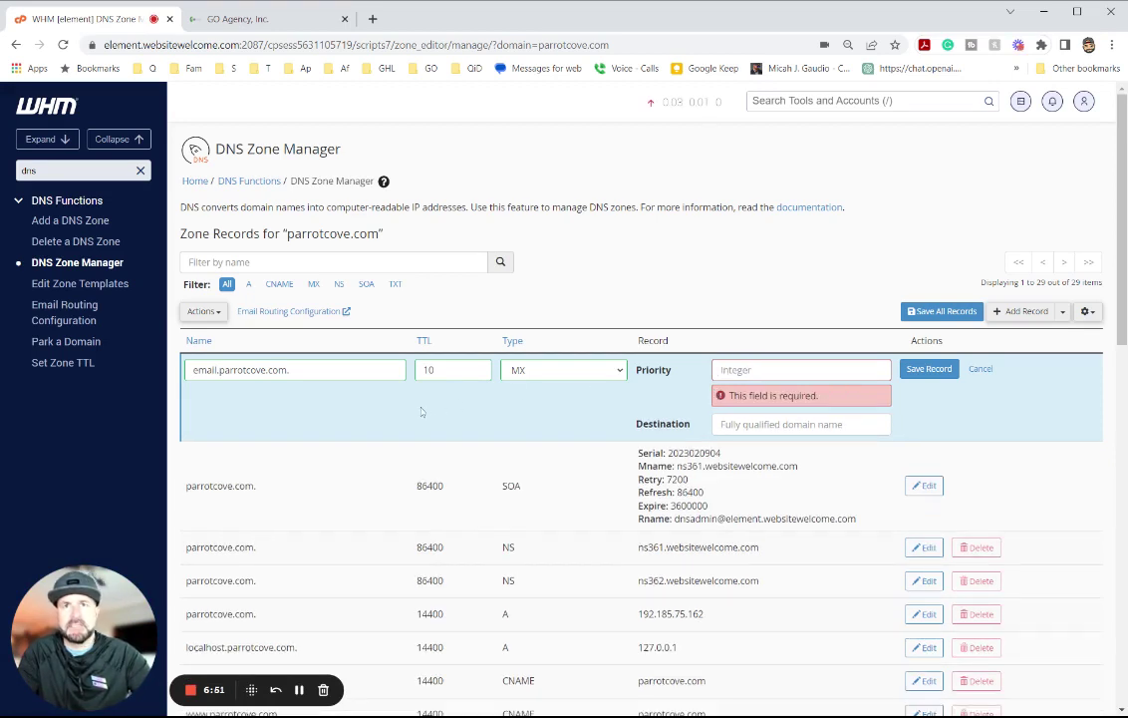
pyautogui.doubleClick(429, 369)
pyautogui.press('BackSpace')
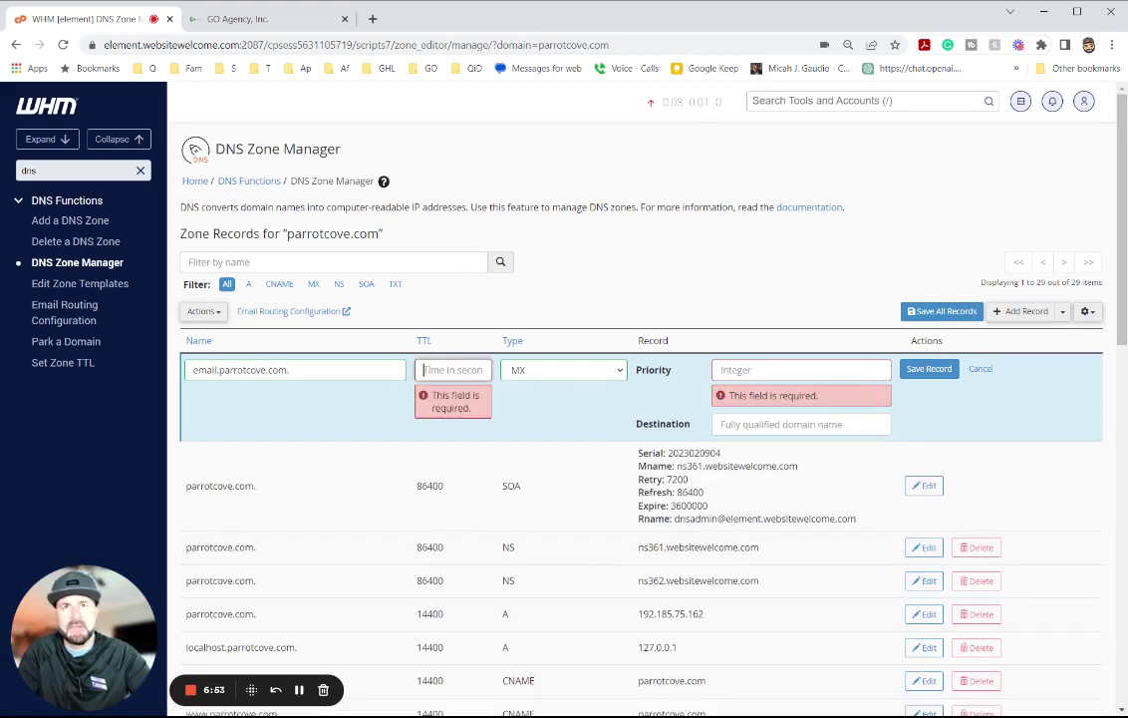
pyautogui.click(980, 368)
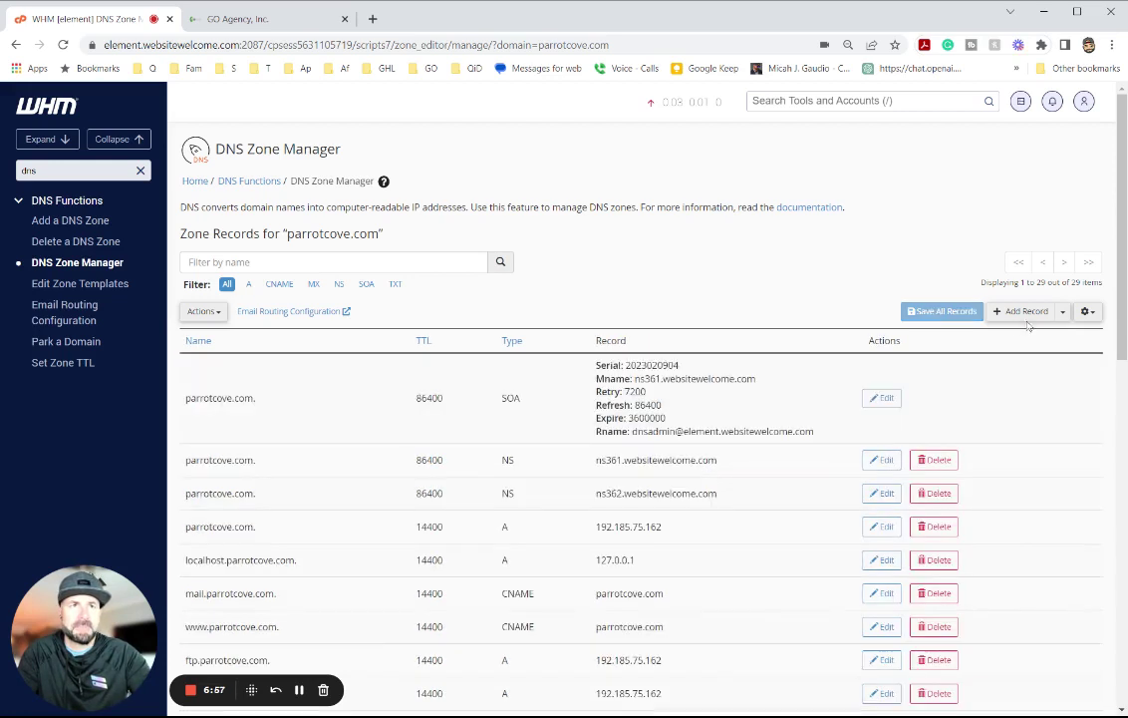
# Start a new MX record with priority 10 and destination mxa.mailgun.org
pyautogui.click(1023, 311)
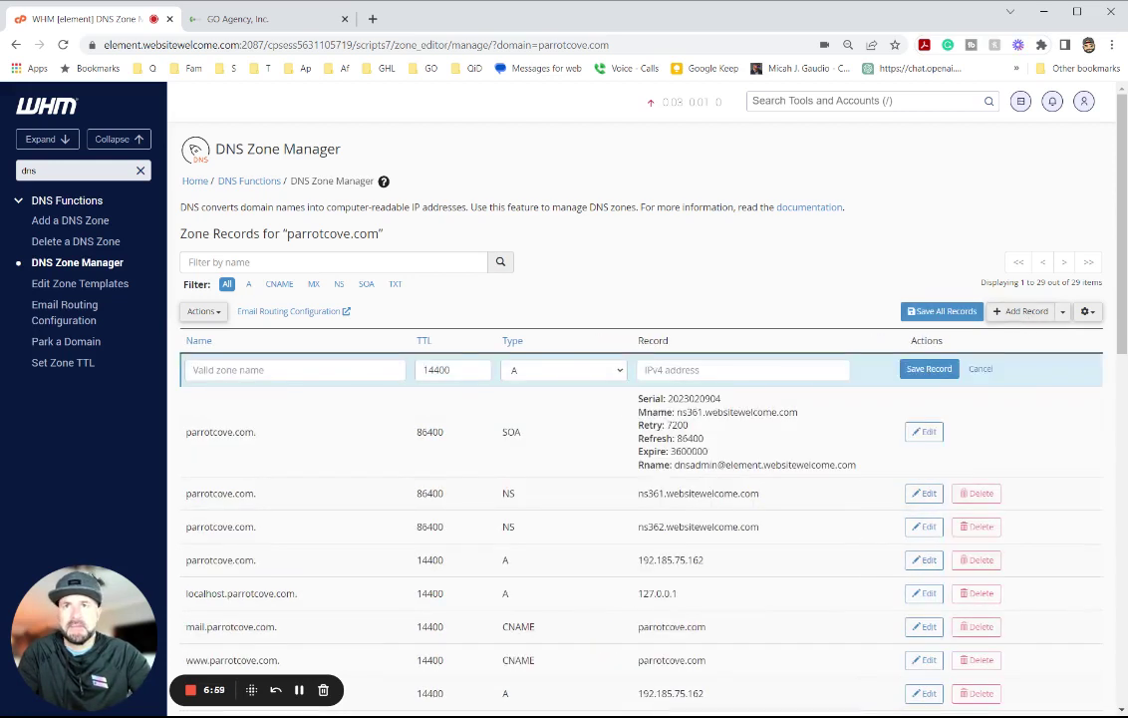
pyautogui.click(289, 370)
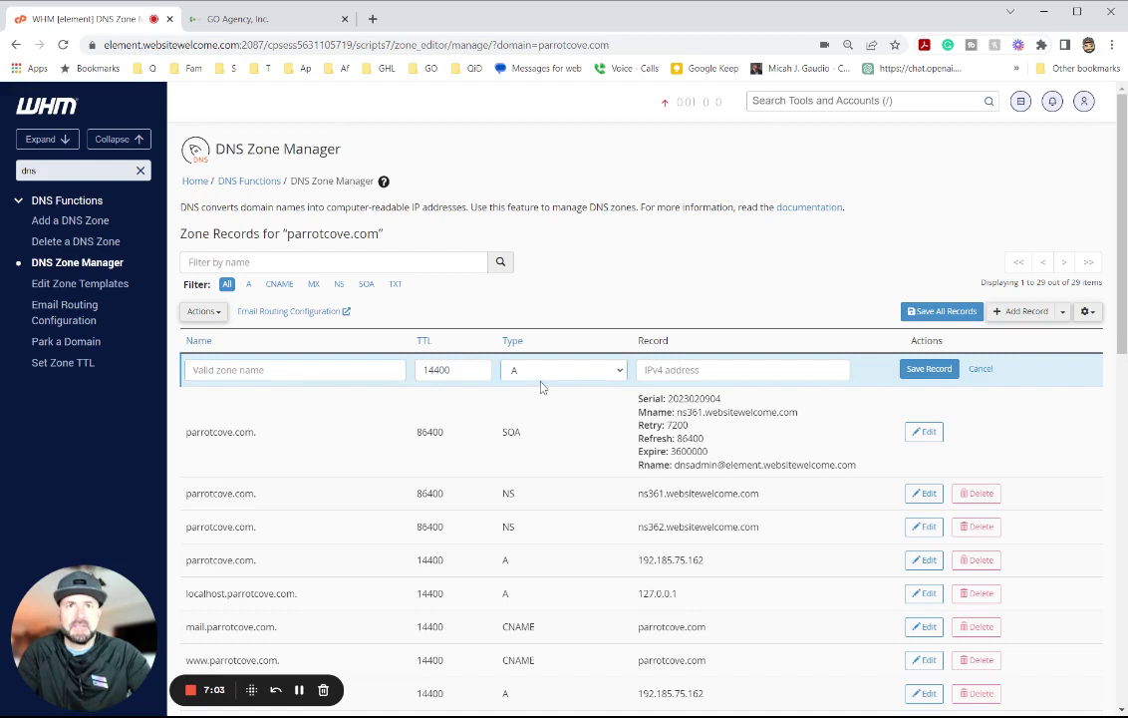
pyautogui.click(544, 409)
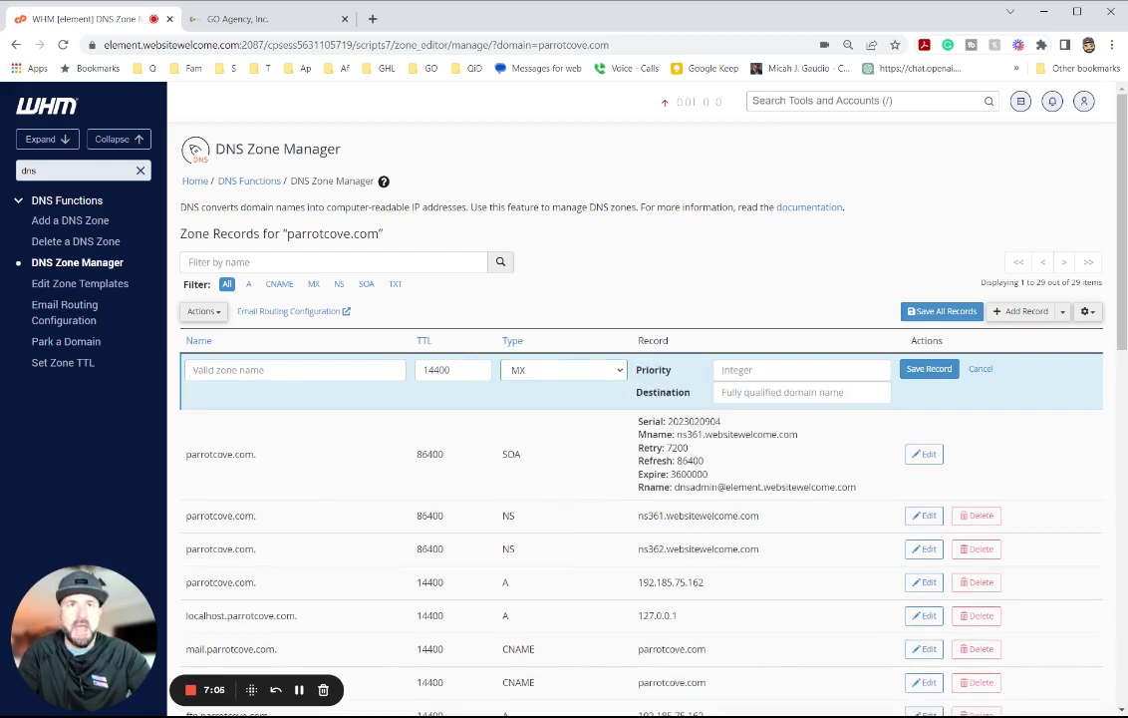
pyautogui.write('10')
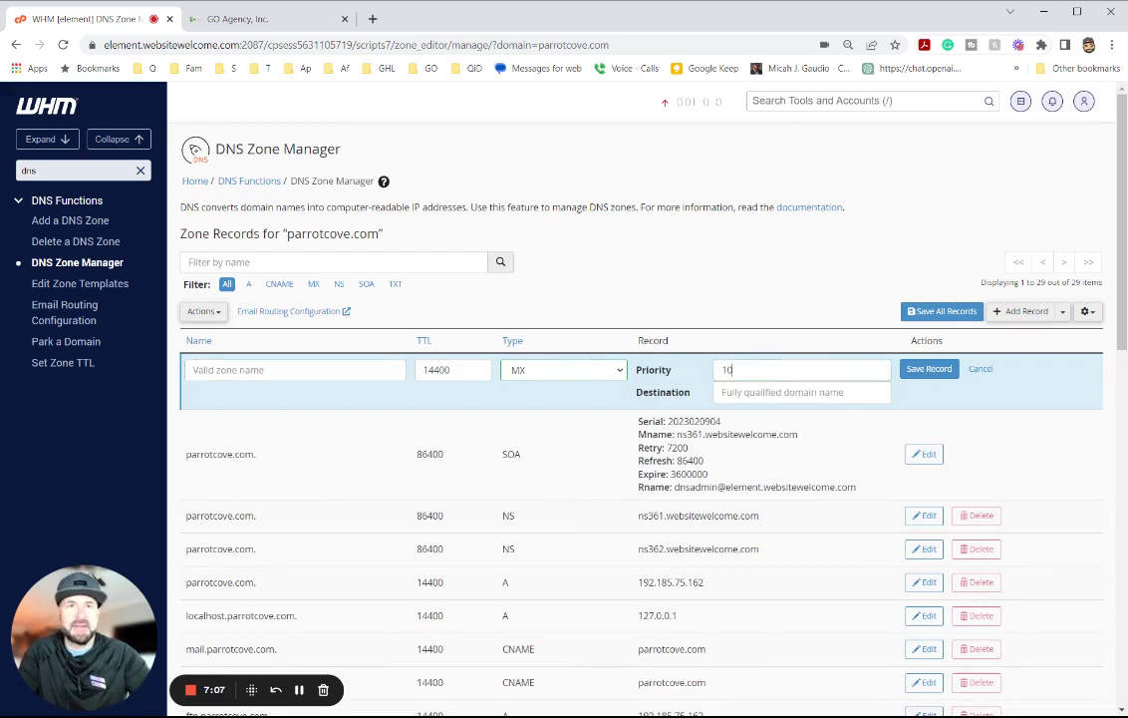
pyautogui.click(797, 391)
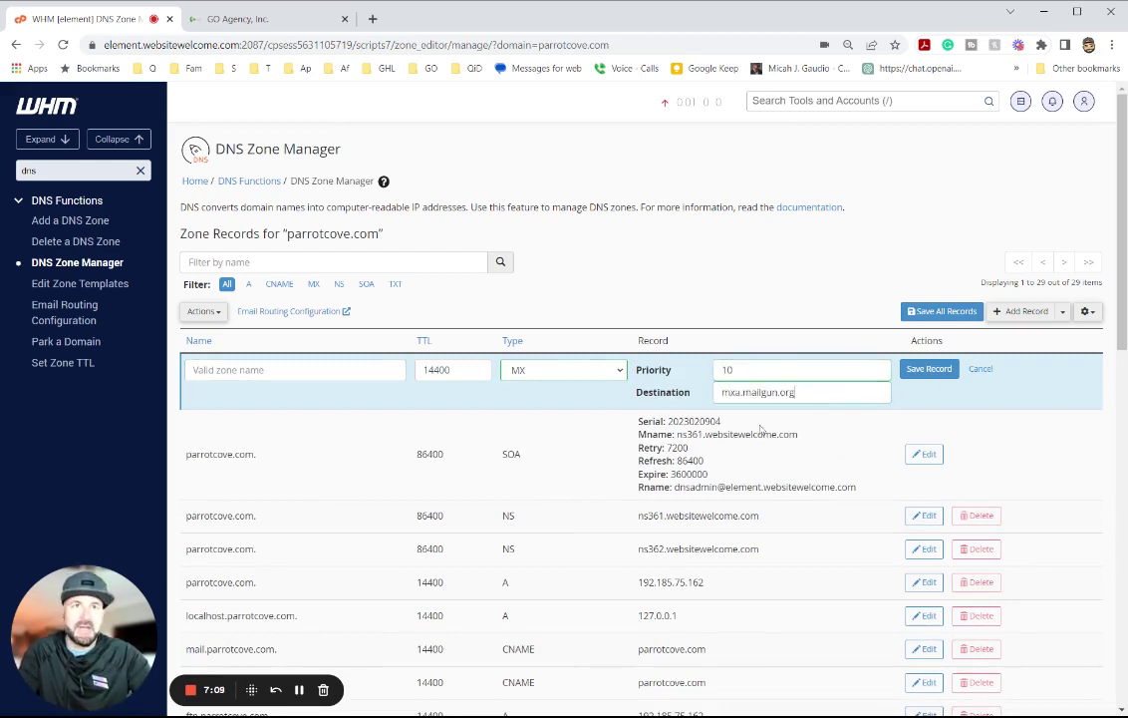
pyautogui.hotkey('ctrl', 'v')
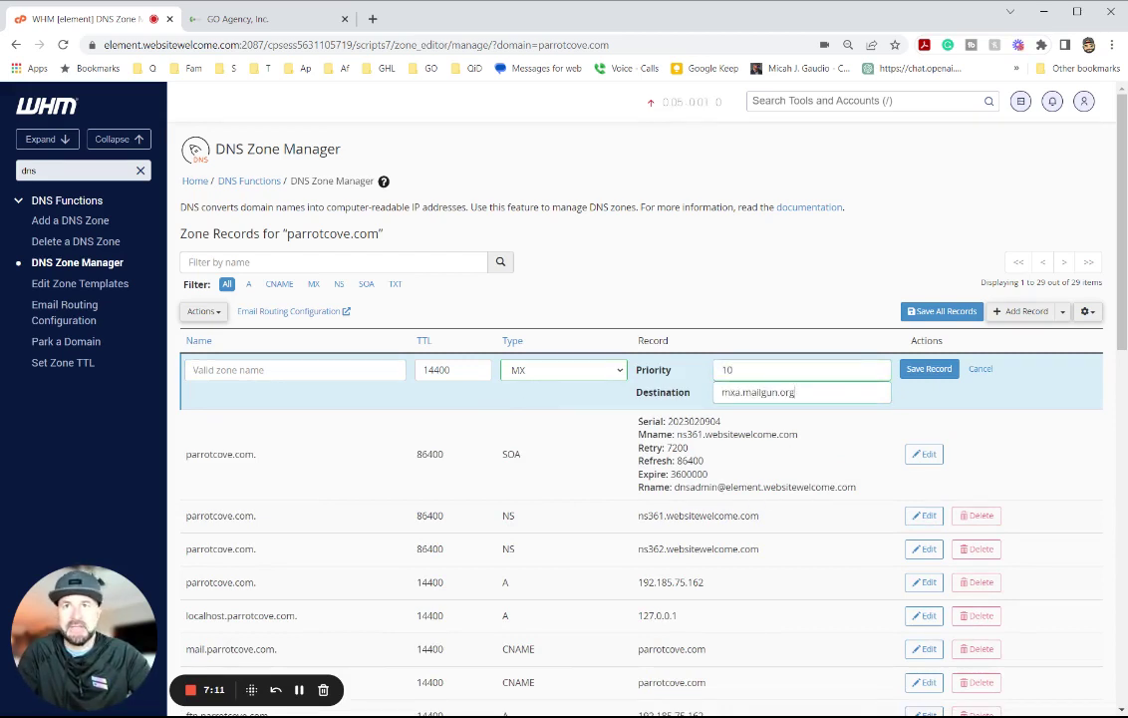
# Name the MX record email.parrotcove.com and save it
pyautogui.write('email')
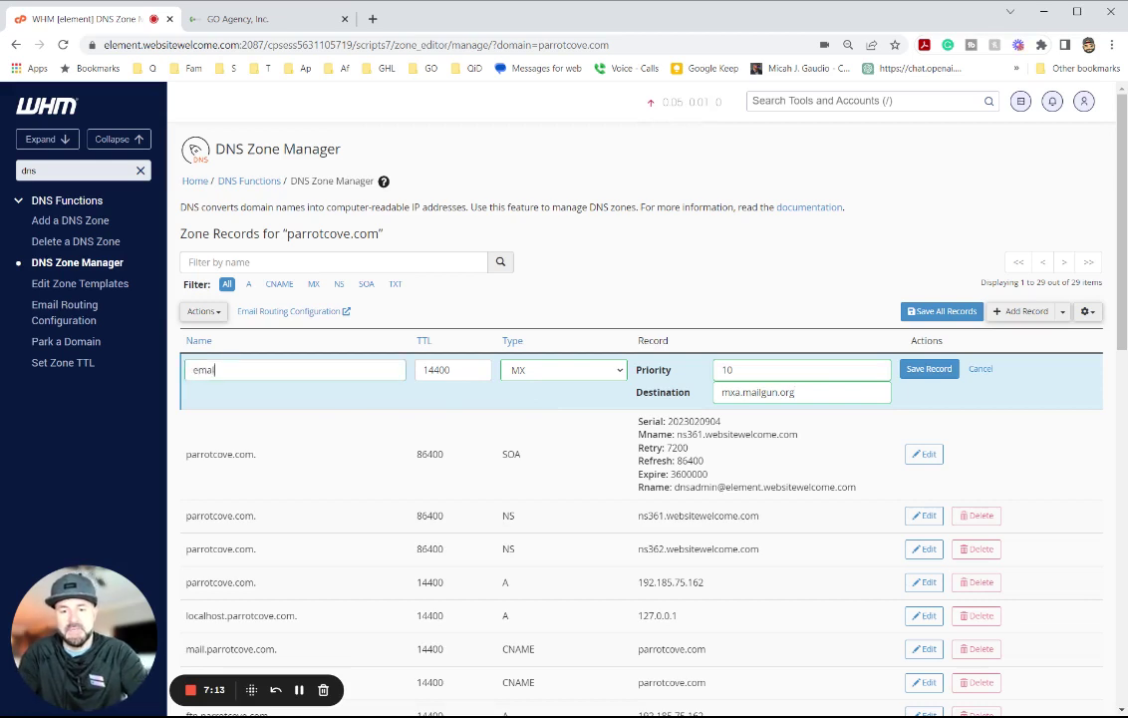
pyautogui.write('.cpa')
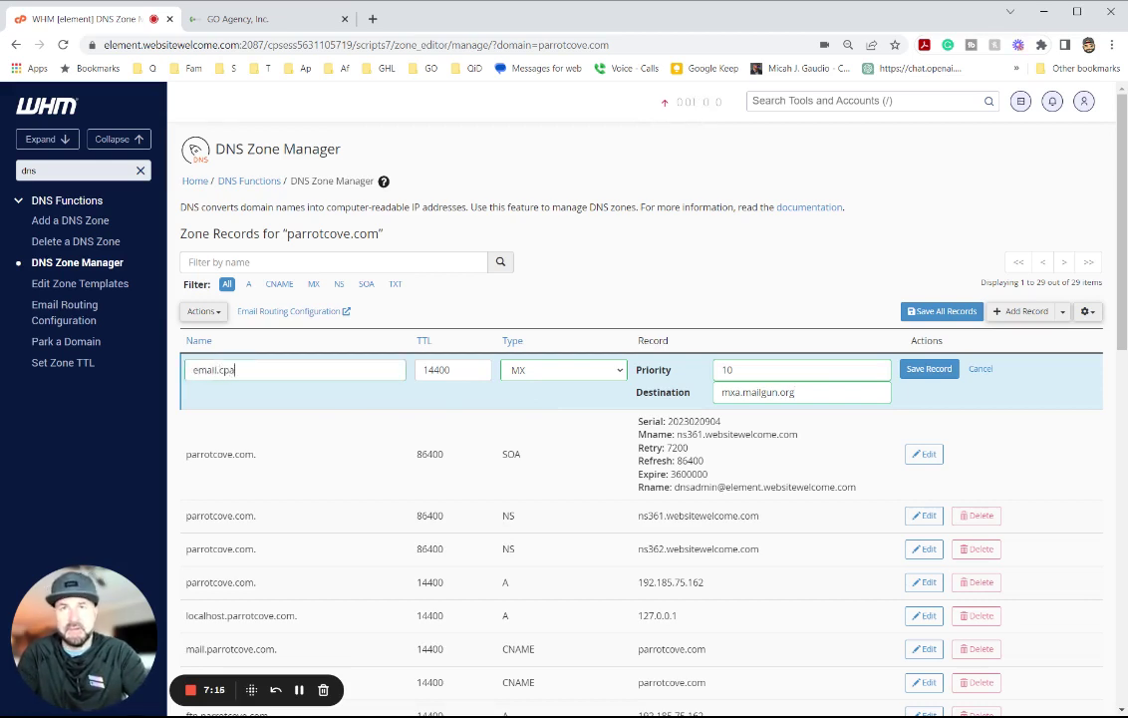
pyautogui.press('BackSpace')
pyautogui.press('BackSpace')
pyautogui.press('BackSpace')
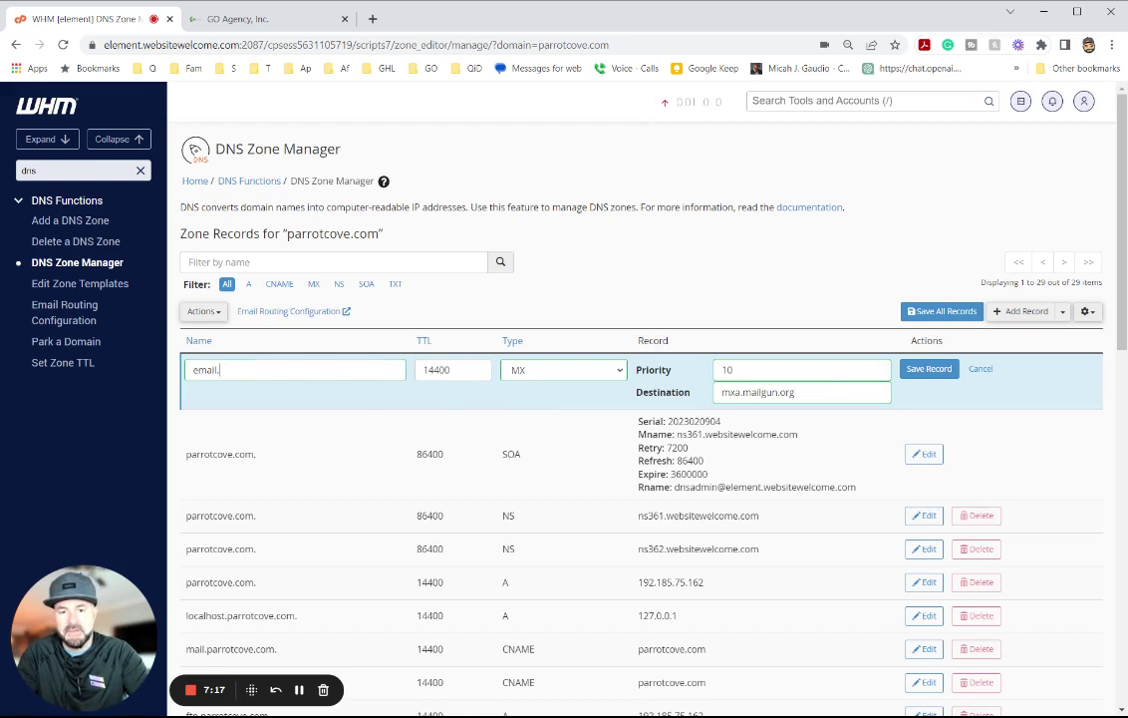
pyautogui.write('parrotco')
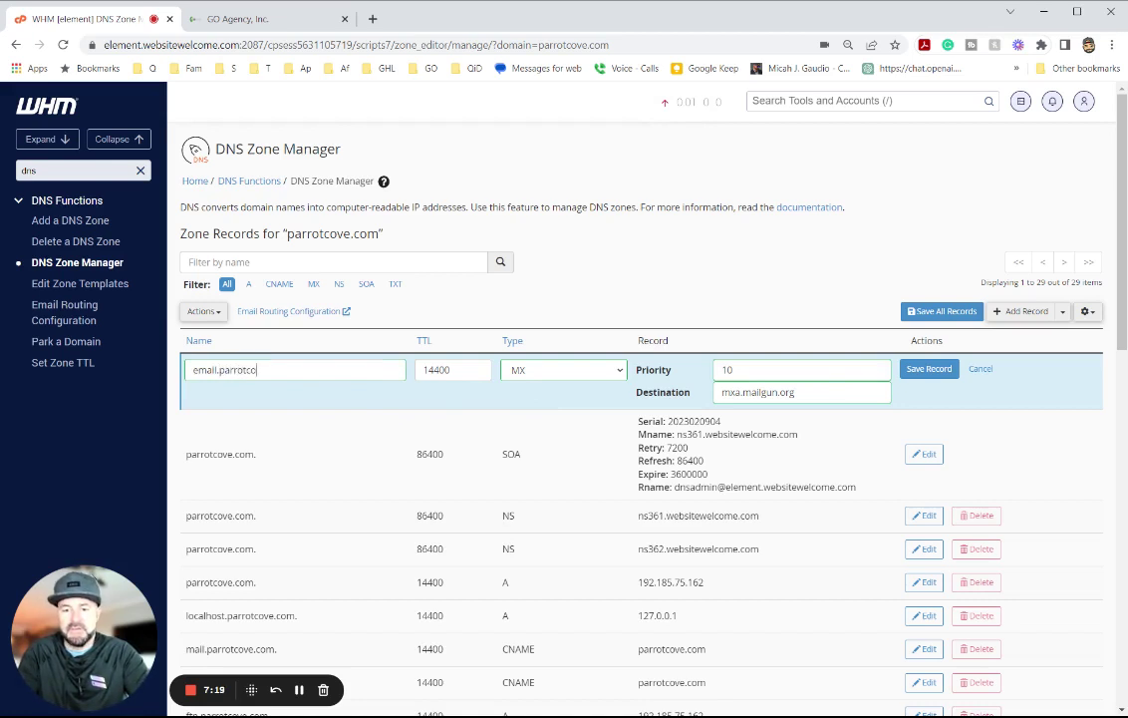
pyautogui.write('ve.com')
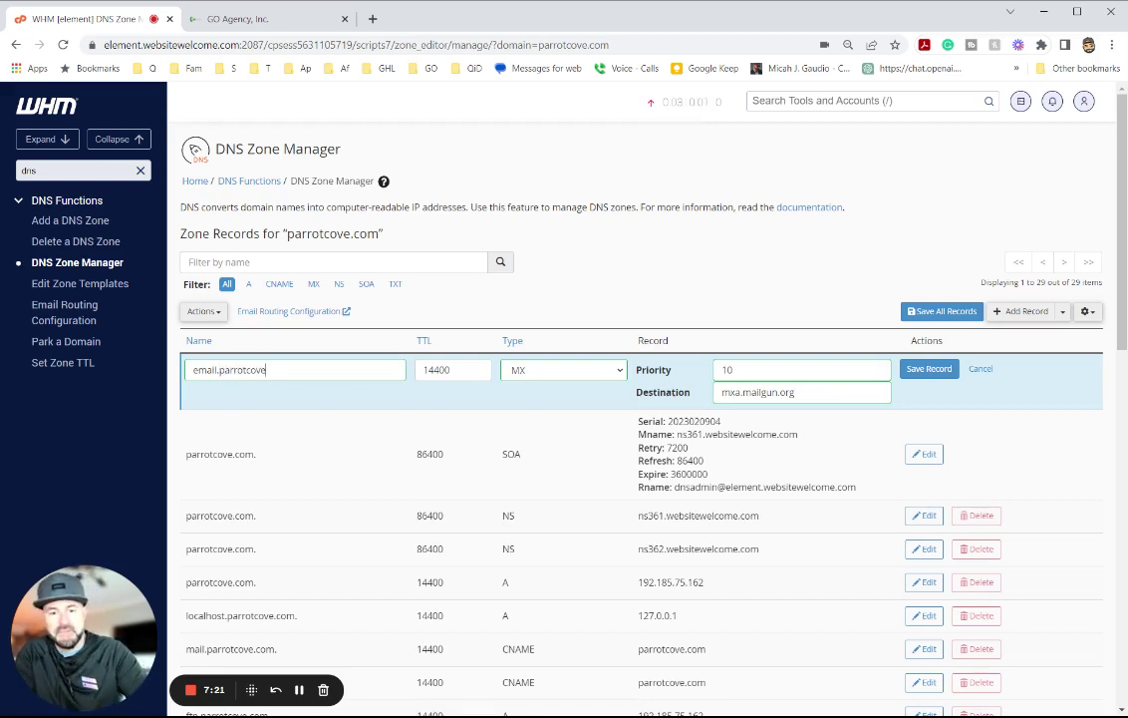
pyautogui.click(277, 22)
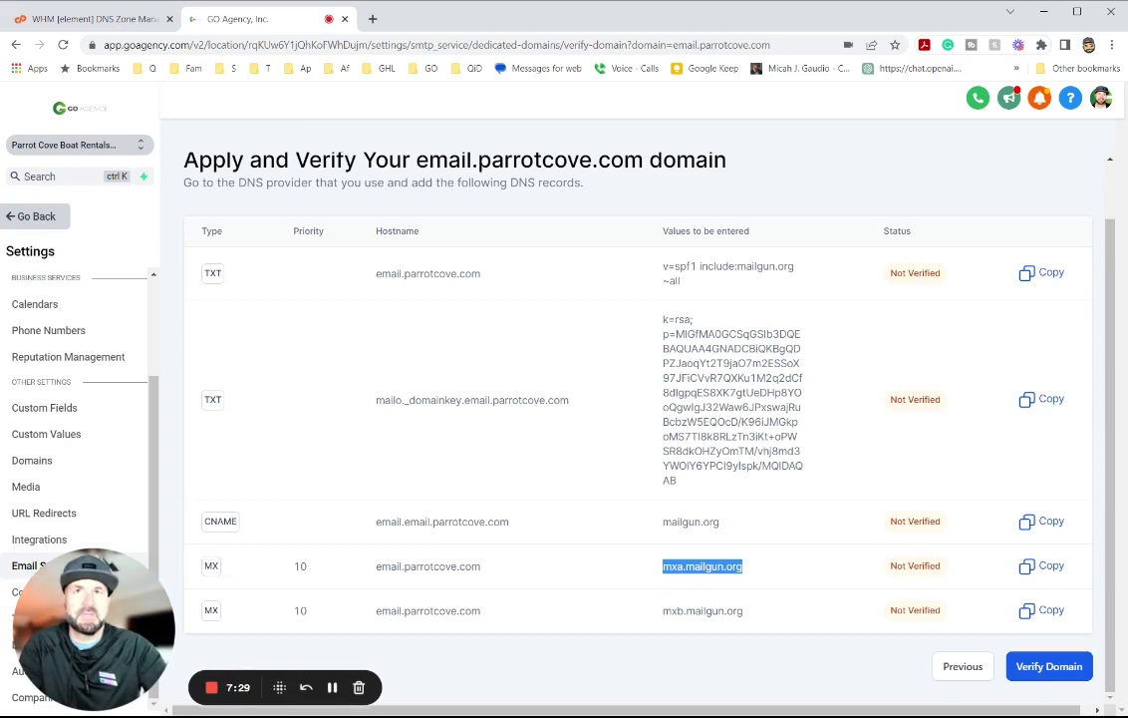
pyautogui.click(125, 14)
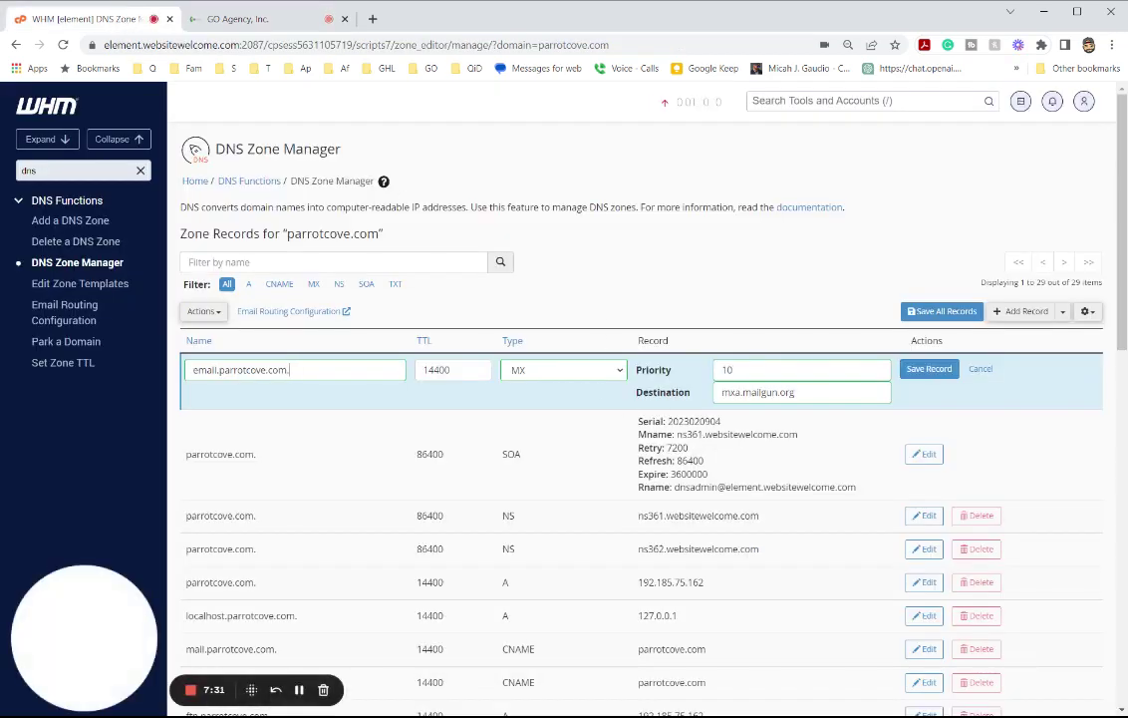
pyautogui.click(921, 373)
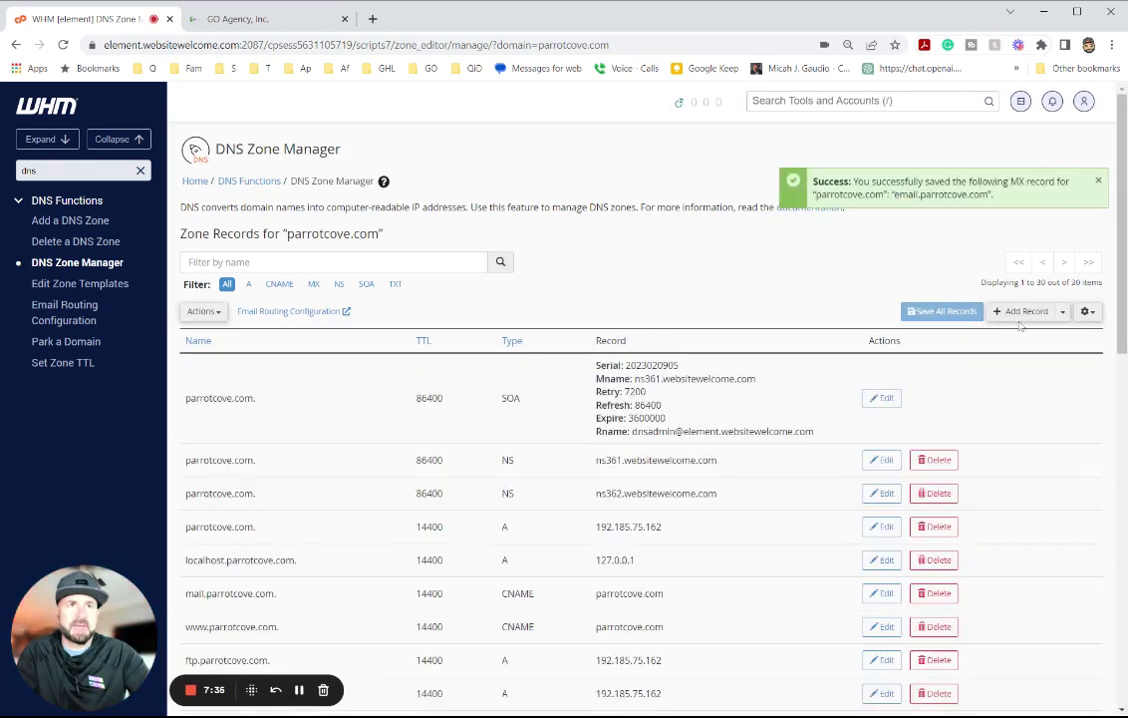
# Start another MX record and copy the mxb.mailgun.org value from GO Agency
pyautogui.click(1019, 315)
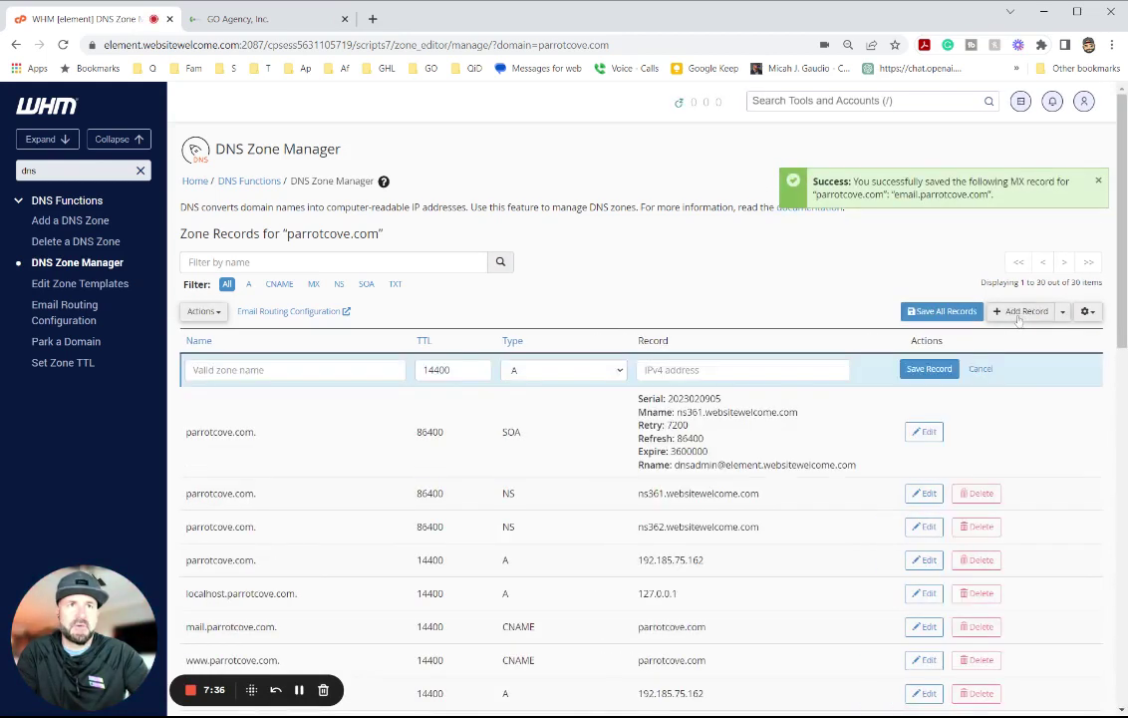
pyautogui.click(563, 369)
pyautogui.click(510, 448)
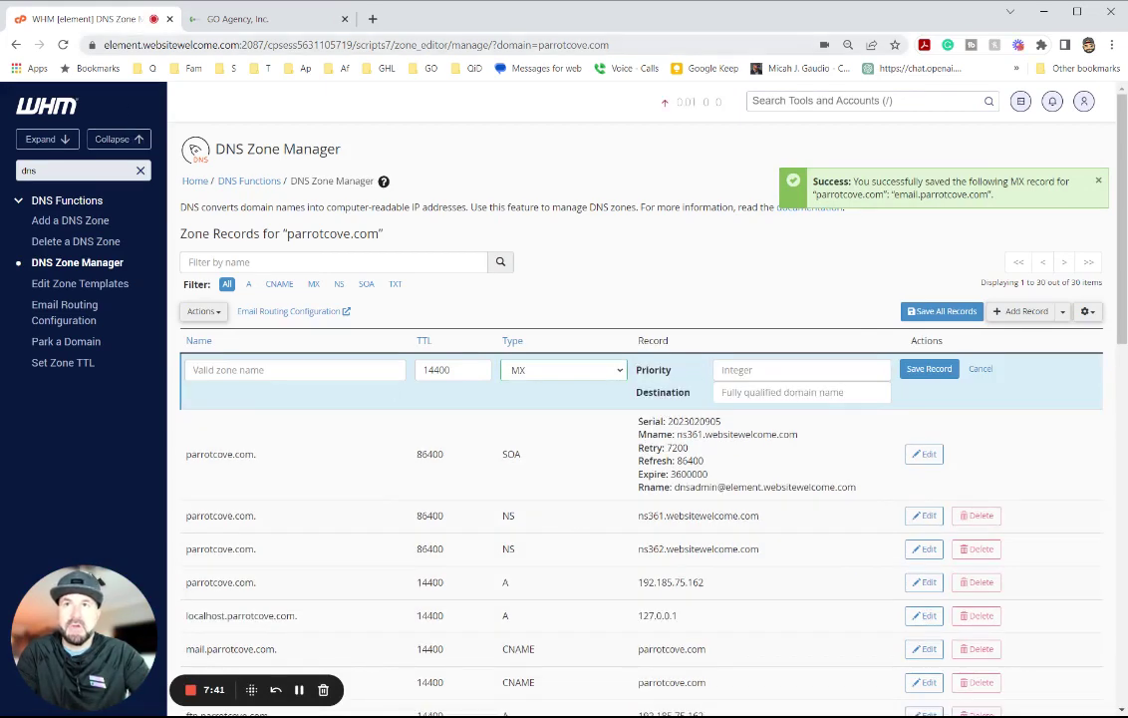
pyautogui.click(233, 26)
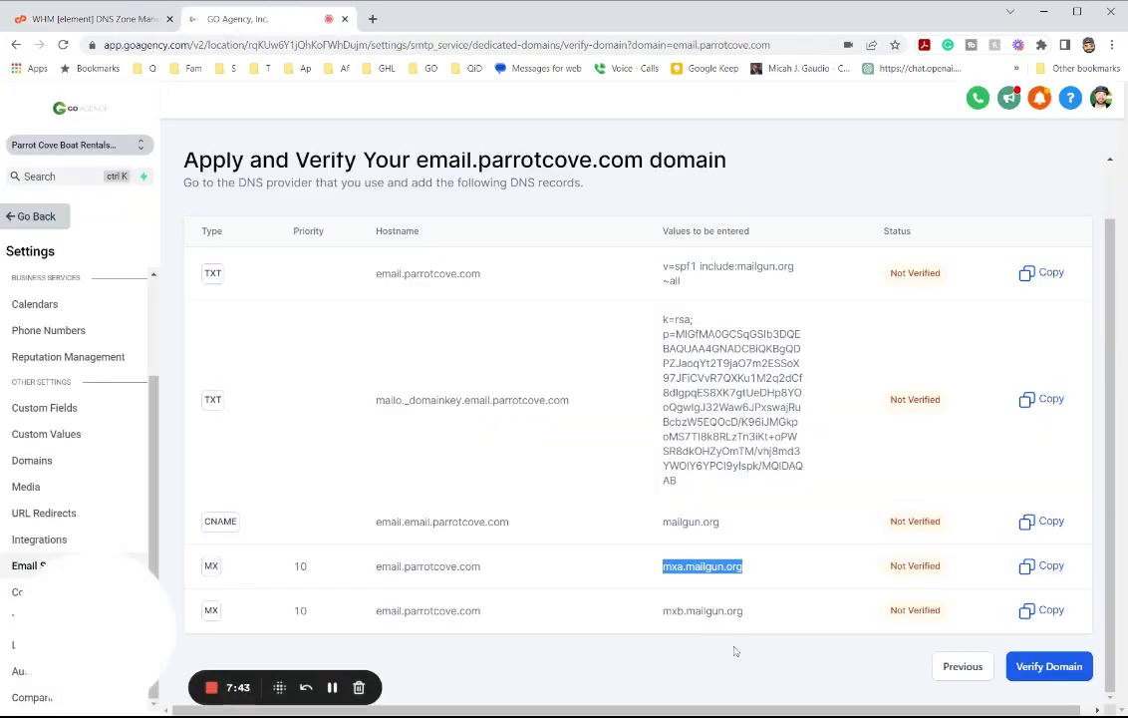
pyautogui.moveTo(662, 610); pyautogui.dragTo(743, 610)
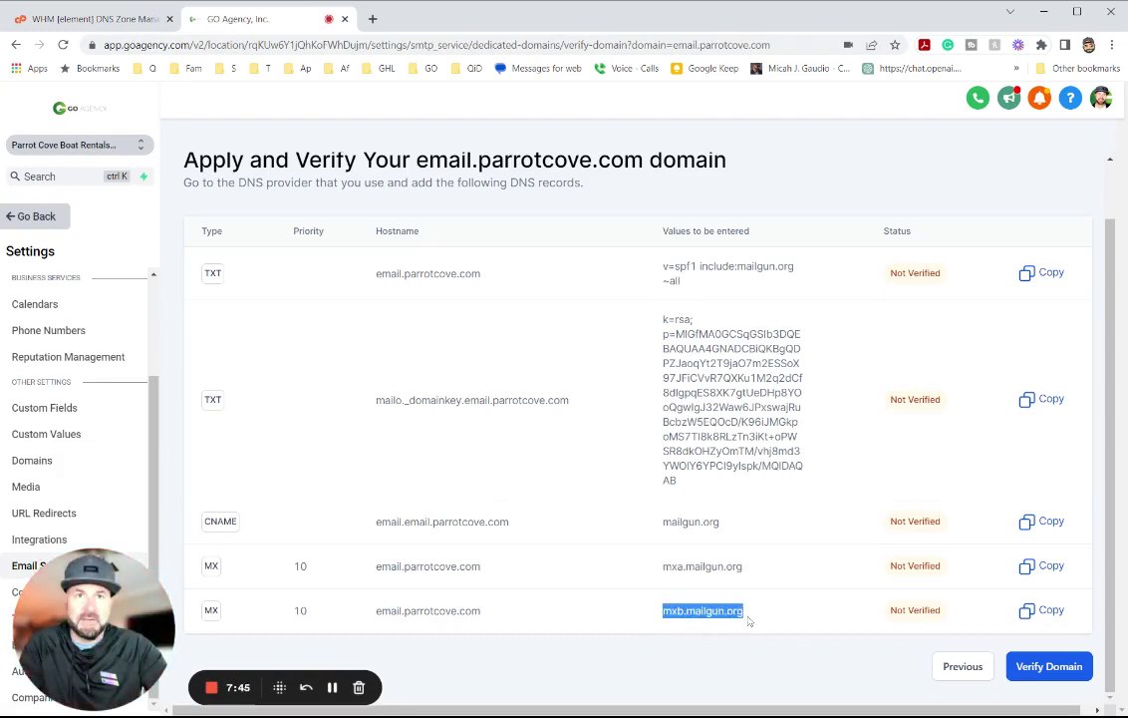
pyautogui.click(1042, 610)
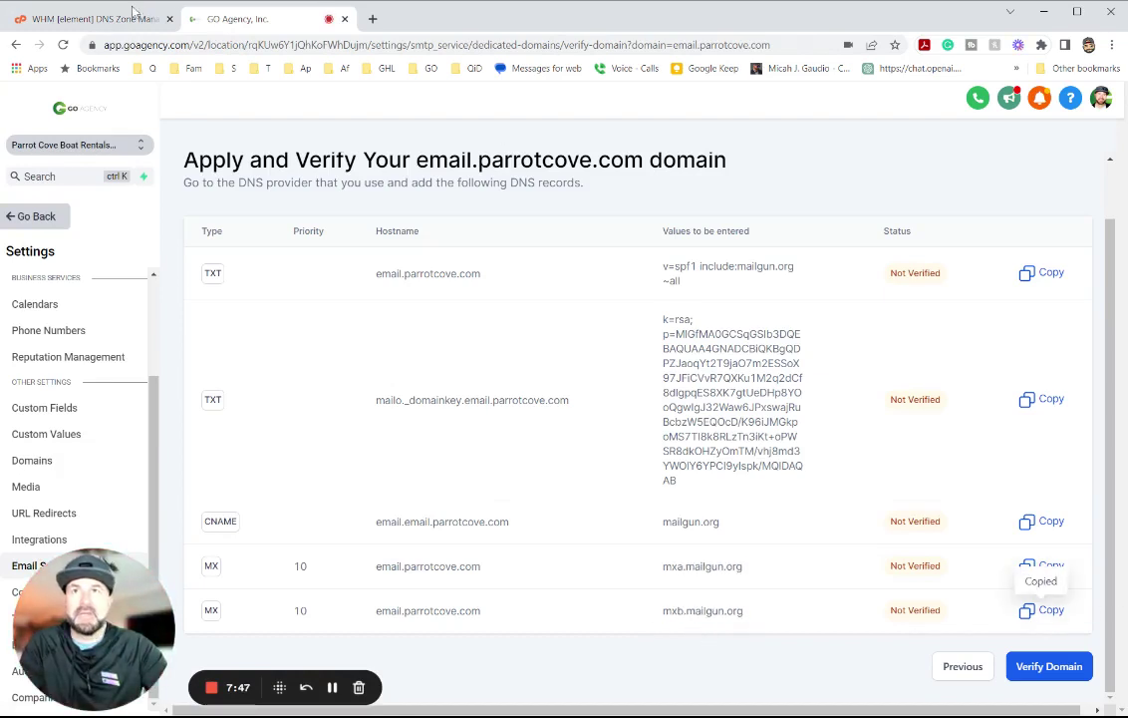
# Save the MX record with priority 10, destination mxb.mailgun.org and name email.parrotcove.com
pyautogui.click(119, 19)
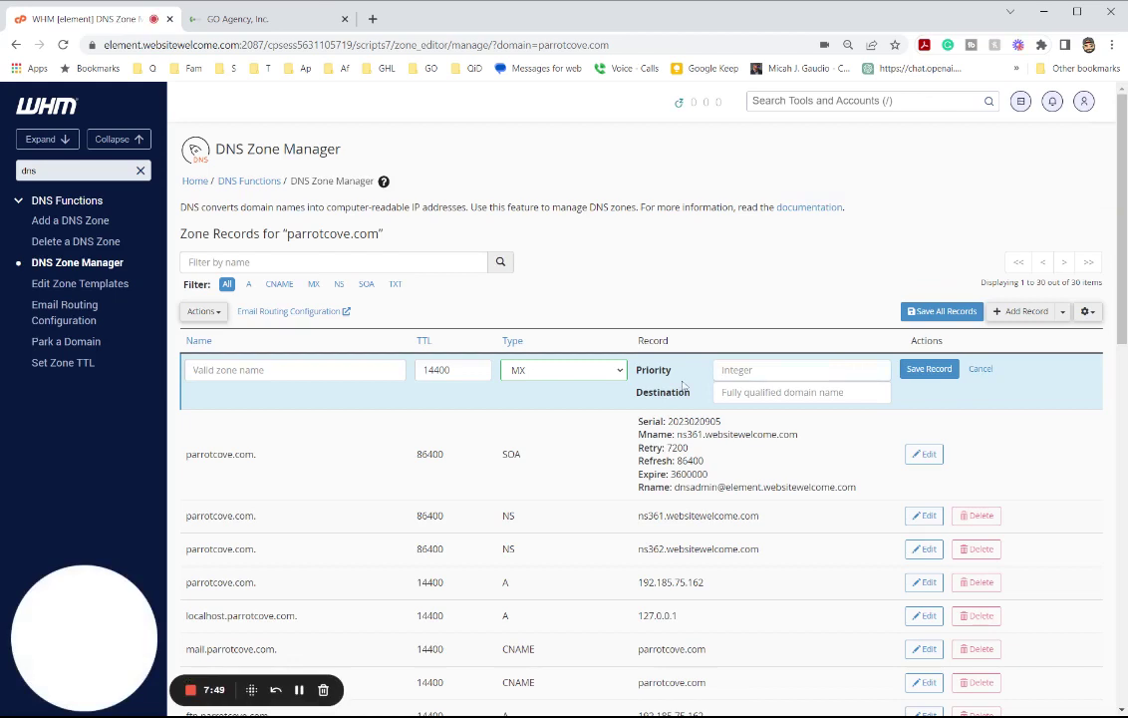
pyautogui.write('10')
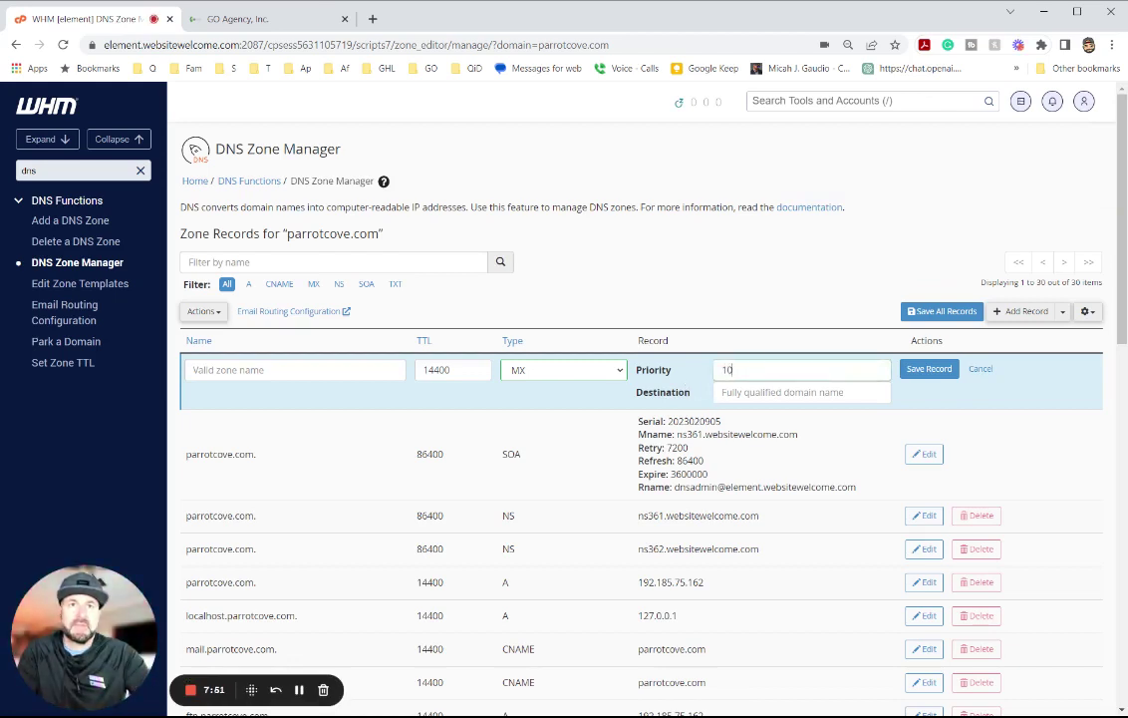
pyautogui.press('Tab')
pyautogui.hotkey('ctrl', 'v')
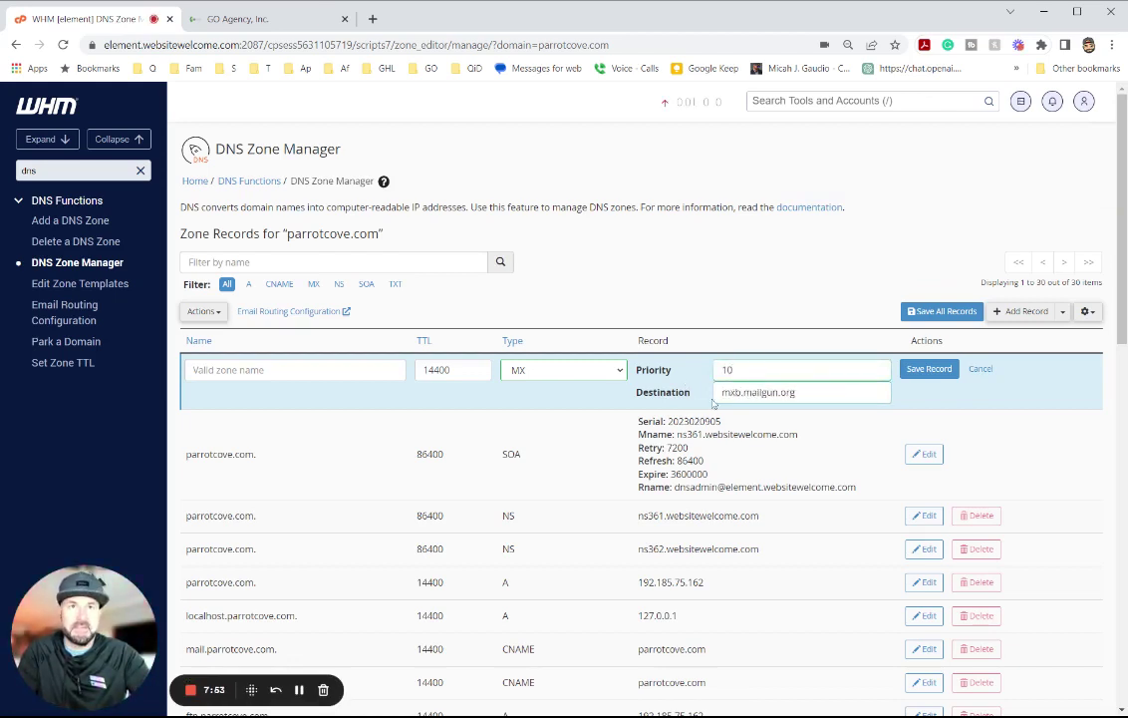
pyautogui.click(295, 369)
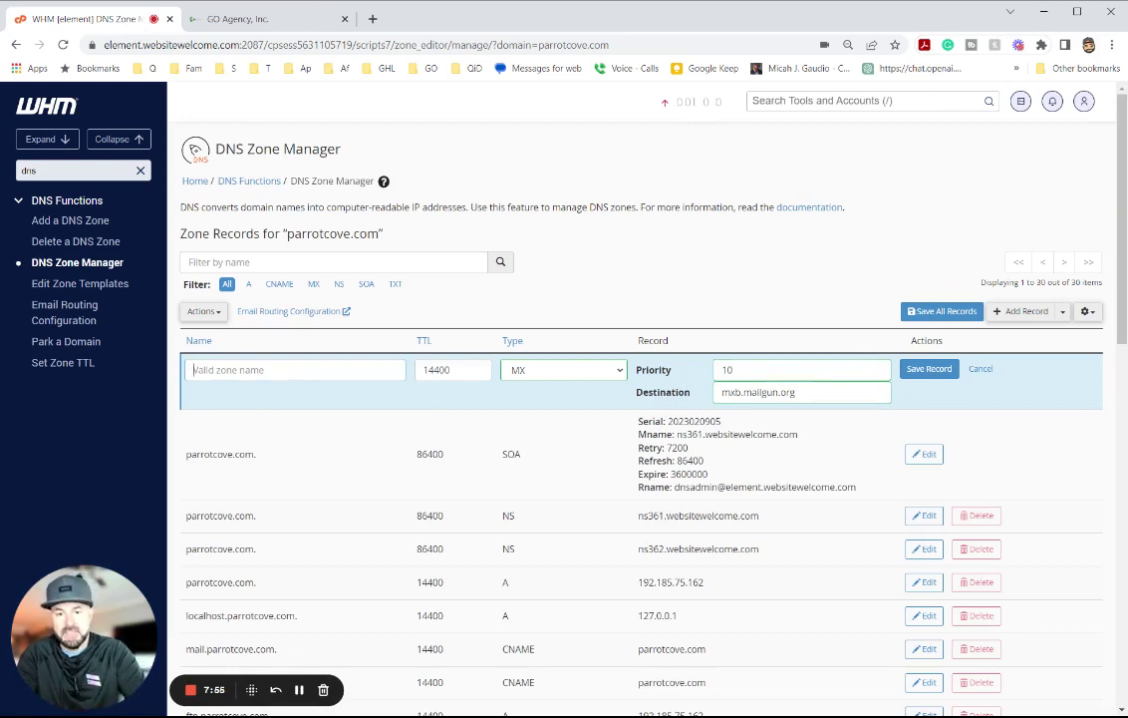
pyautogui.write('email.parrotcov')
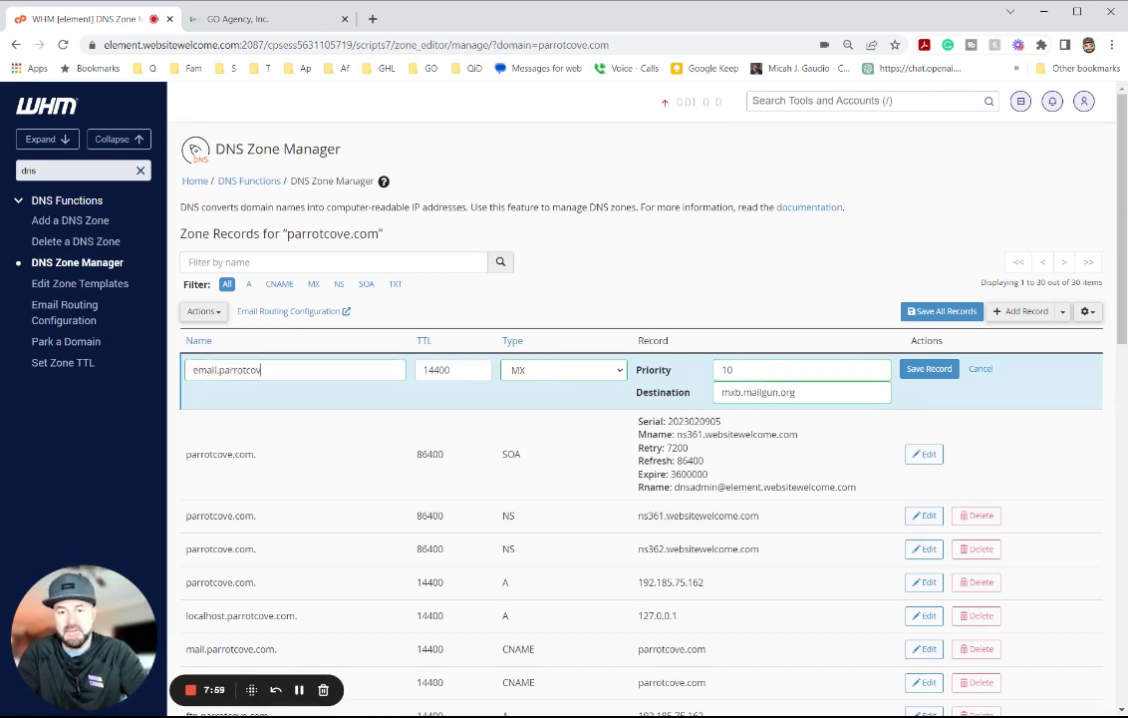
pyautogui.write('e.com.')
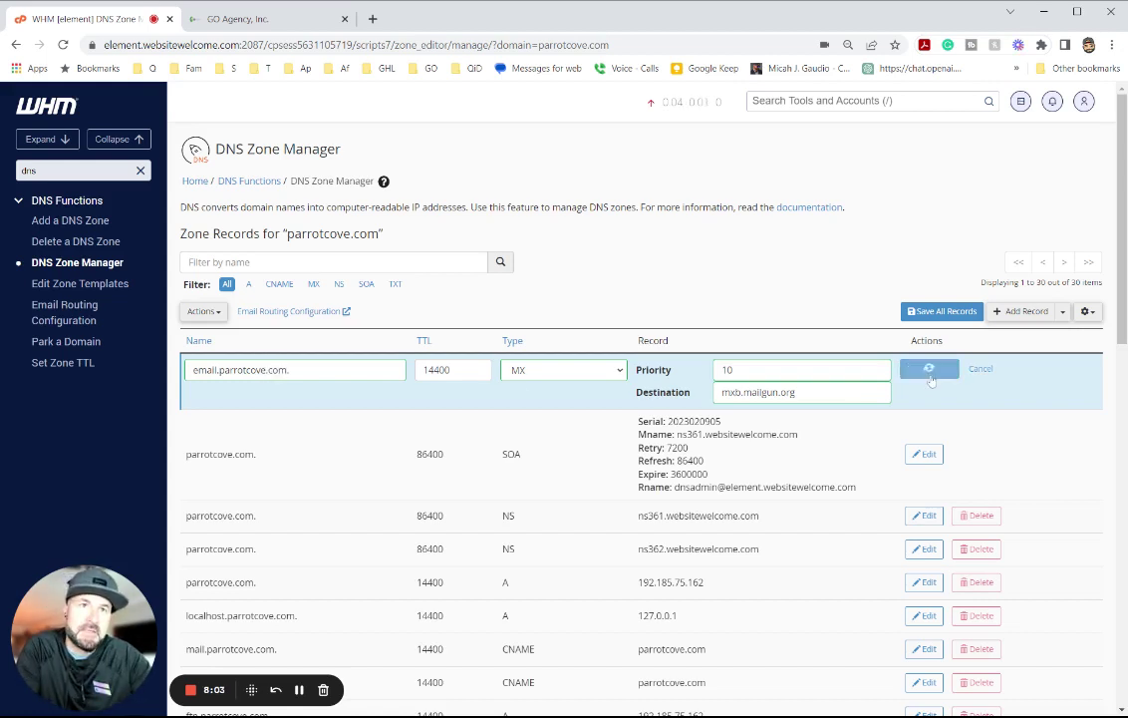
pyautogui.click(927, 368)
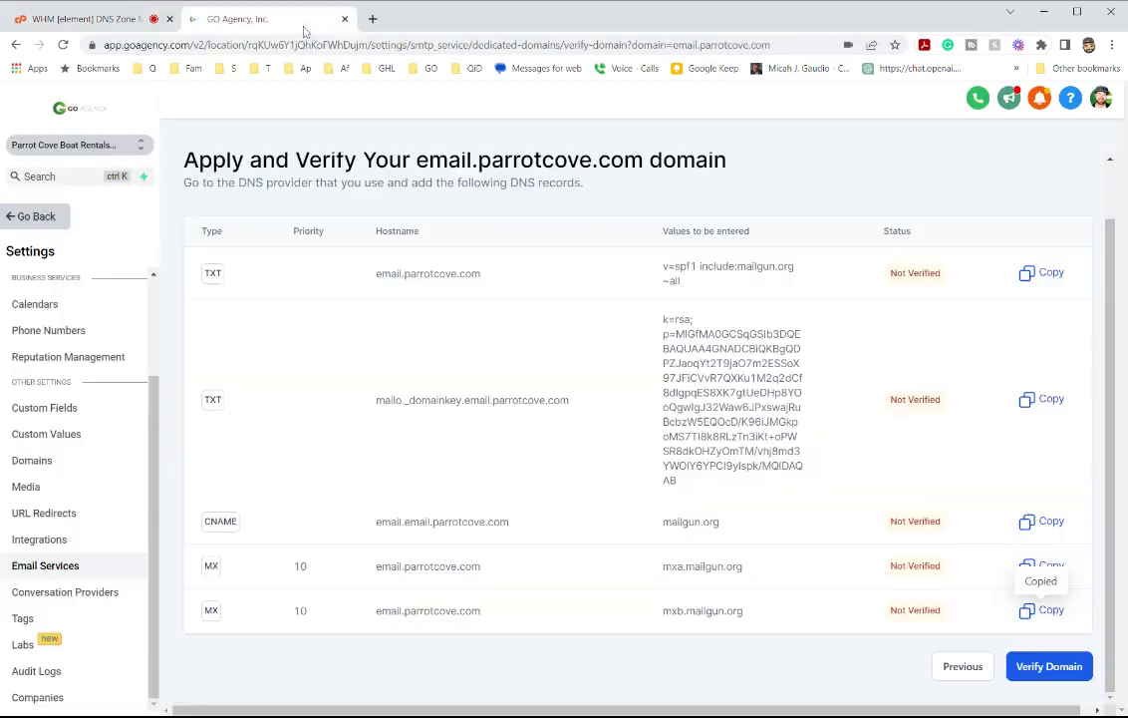
pyautogui.click(279, 22)
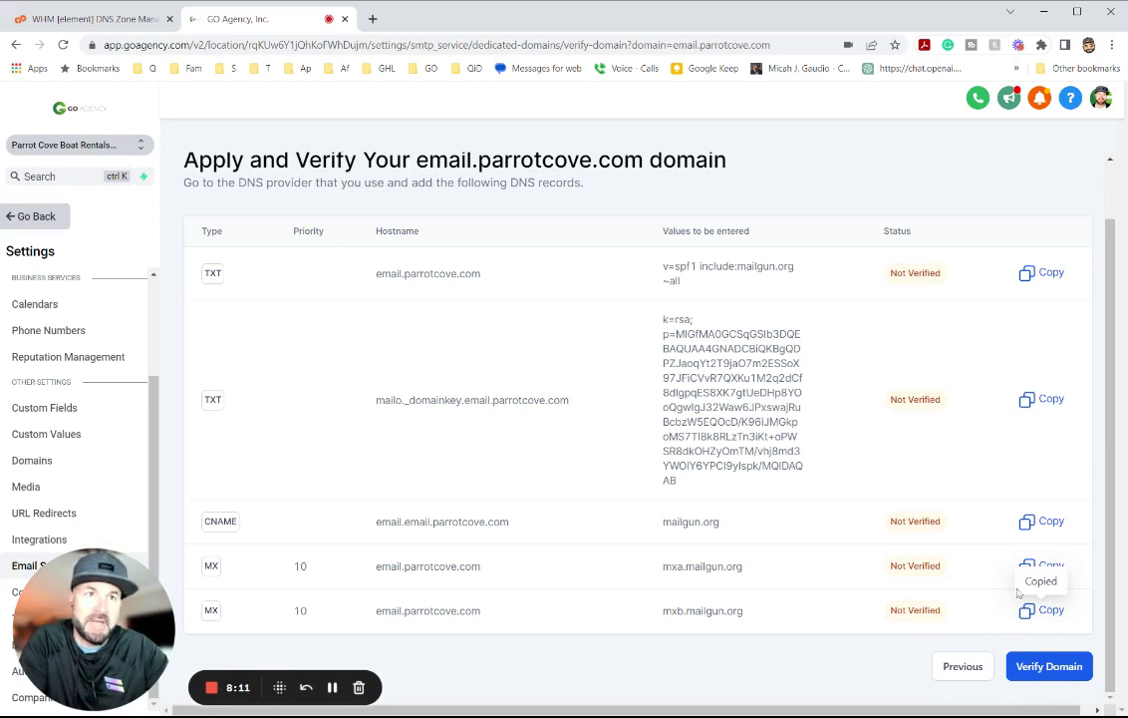
# Verify email.parrotcove.com twice: DKIM, CNAME and both MX records pass, SPF still fails
pyautogui.click(1044, 667)
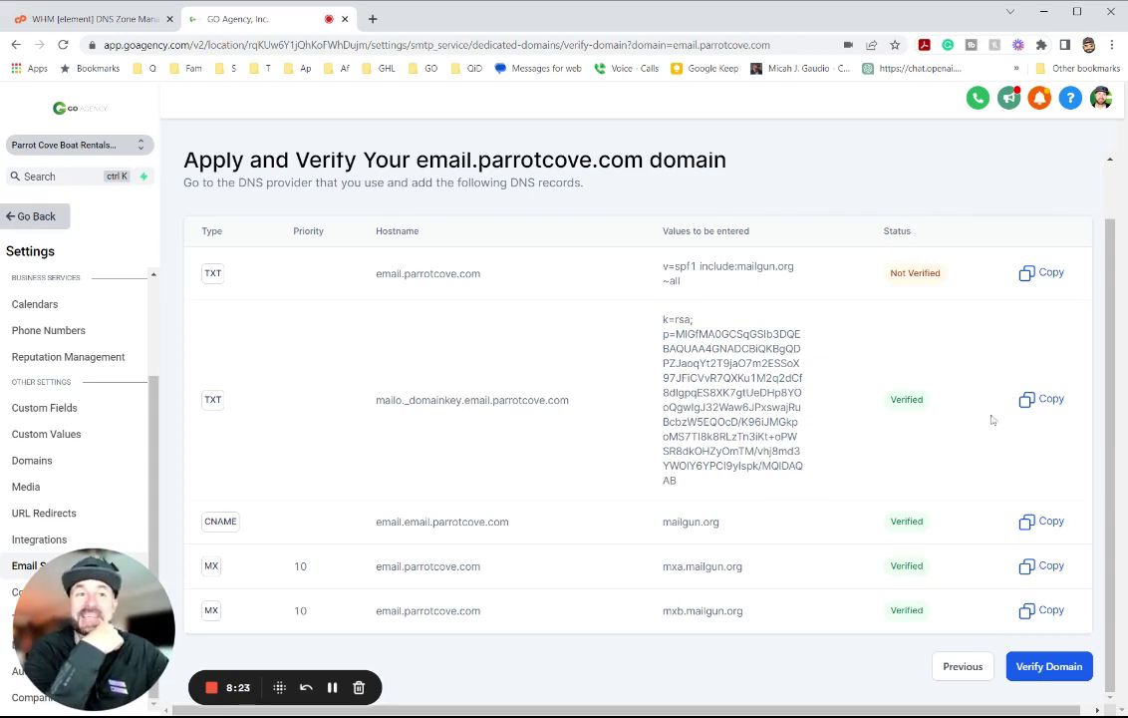
pyautogui.click(1033, 668)
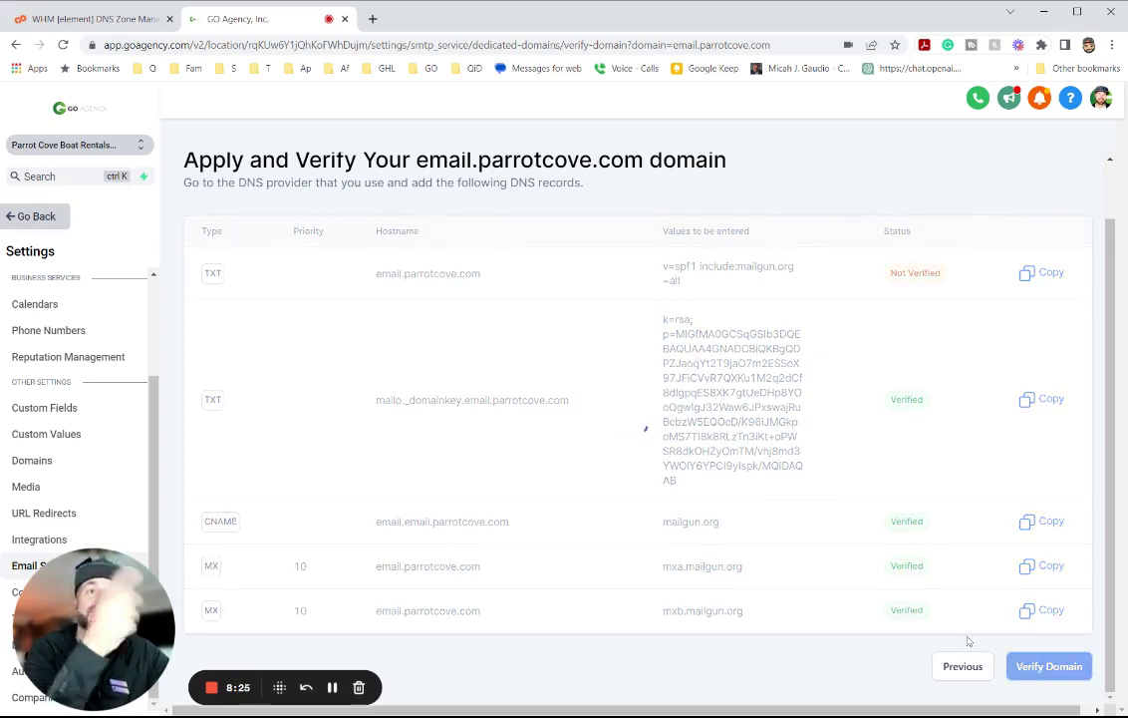